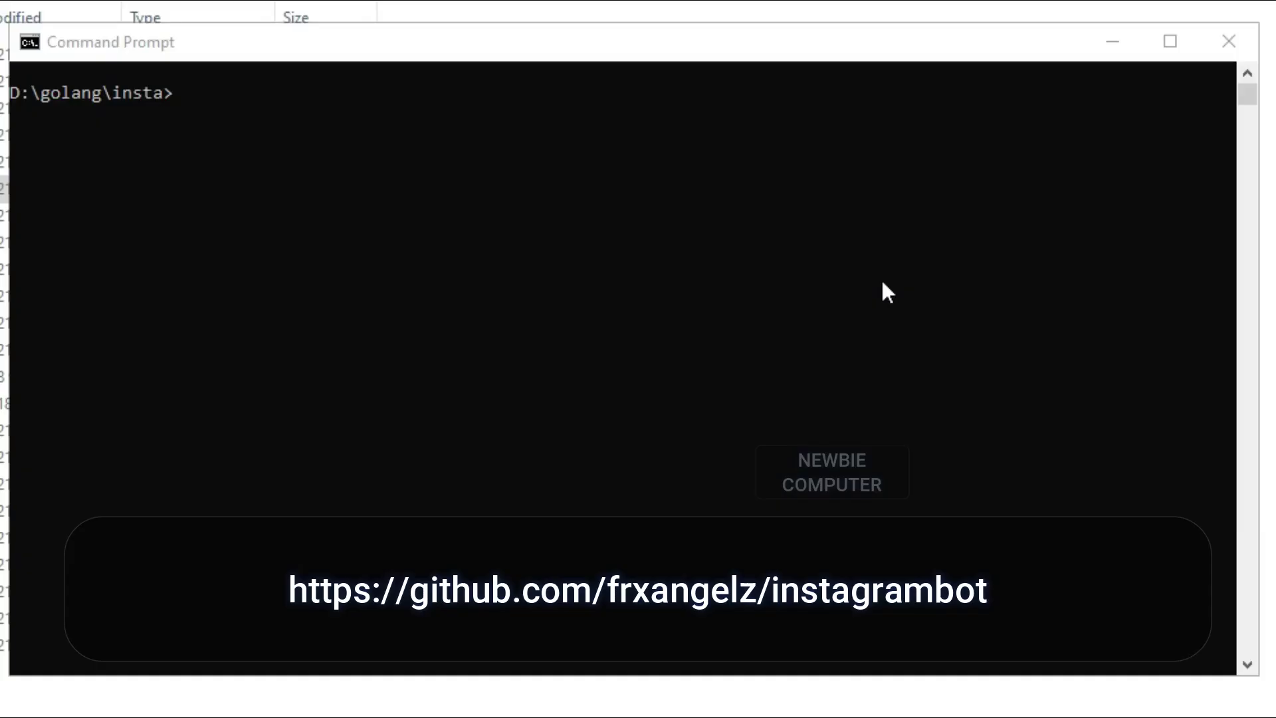
# Step: Focus the Command Prompt console at the D:\golang\insta prompt
pyautogui.click(883, 281)
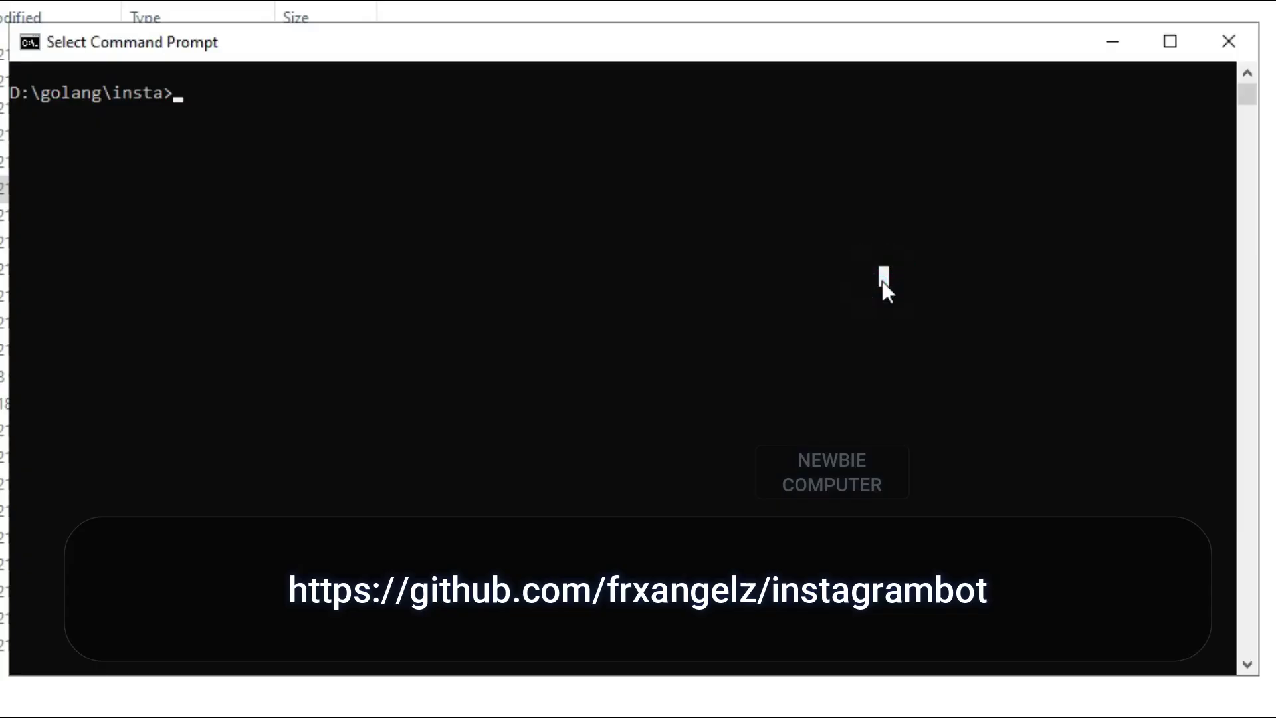
# Step: Run the insta bot so it logs in, likes and comments on a post, and follows a user
pyautogui.write('insta')
pyautogui.press('Return')
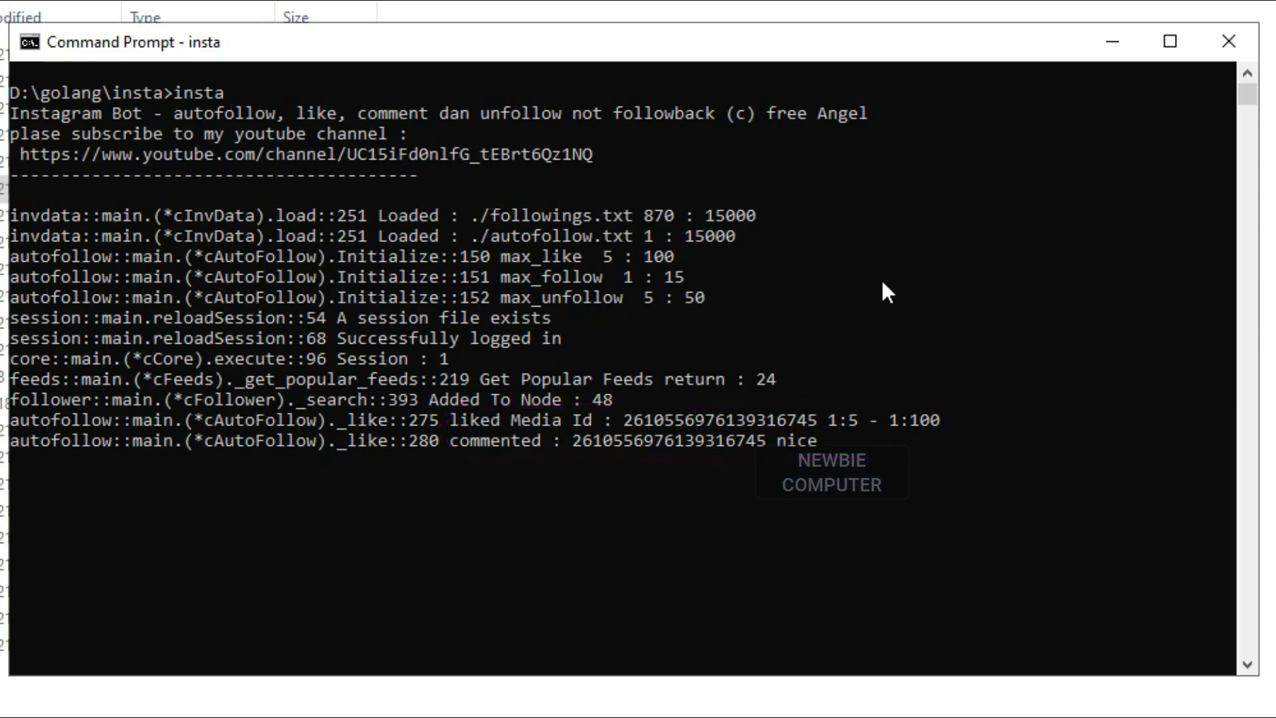
pyautogui.click(1011, 253)
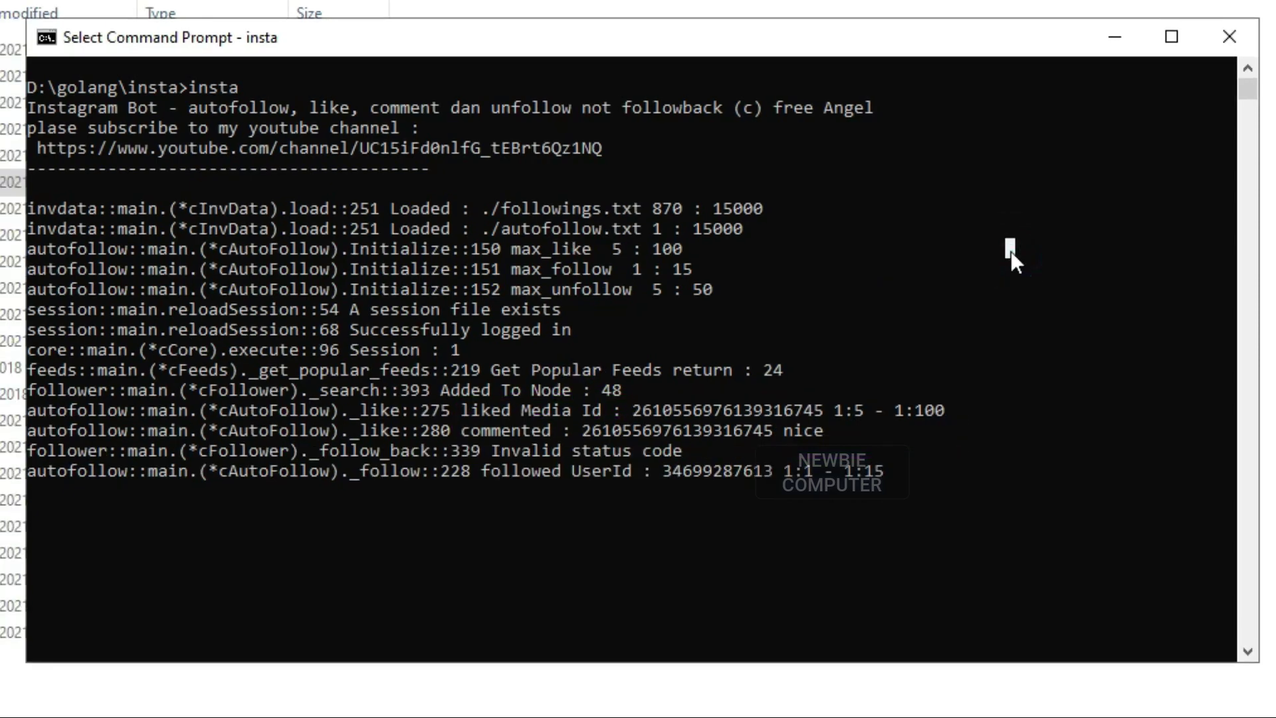
pyautogui.click(1010, 496)
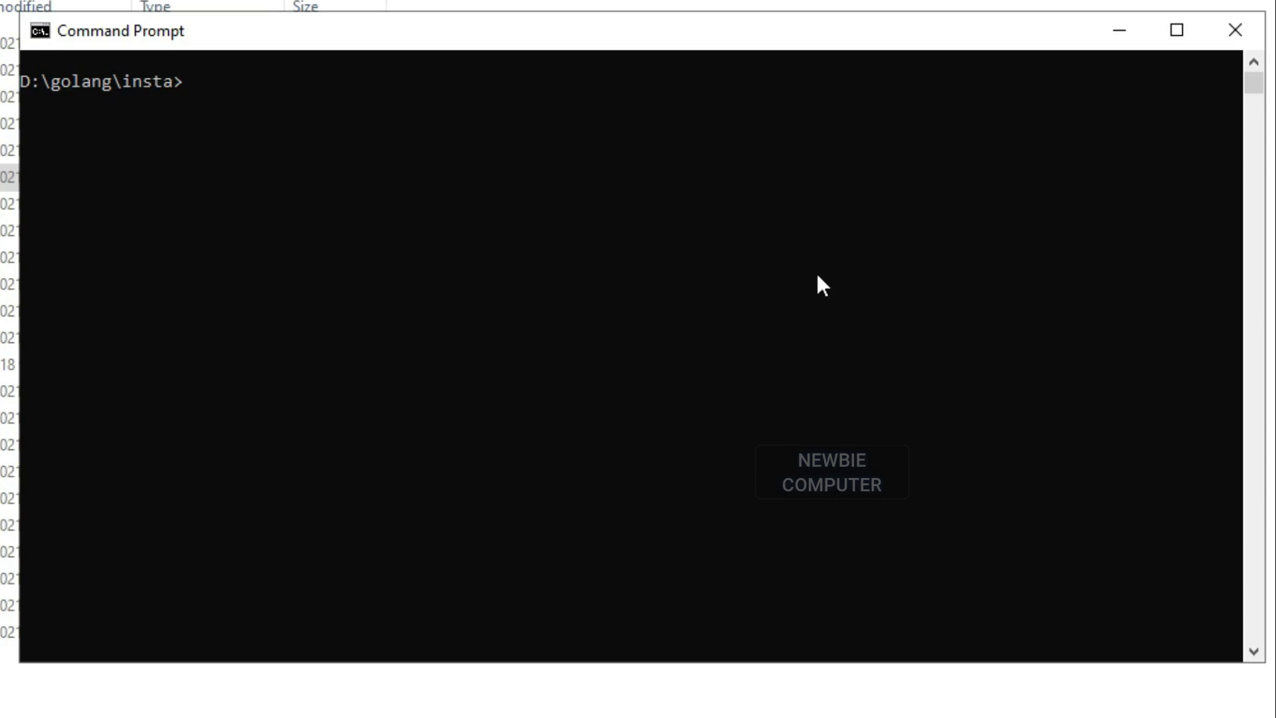
# Step: Set GOARCH=386 and GOOS=linux, then run go build for 32-bit Linux
pyautogui.click(816, 273)
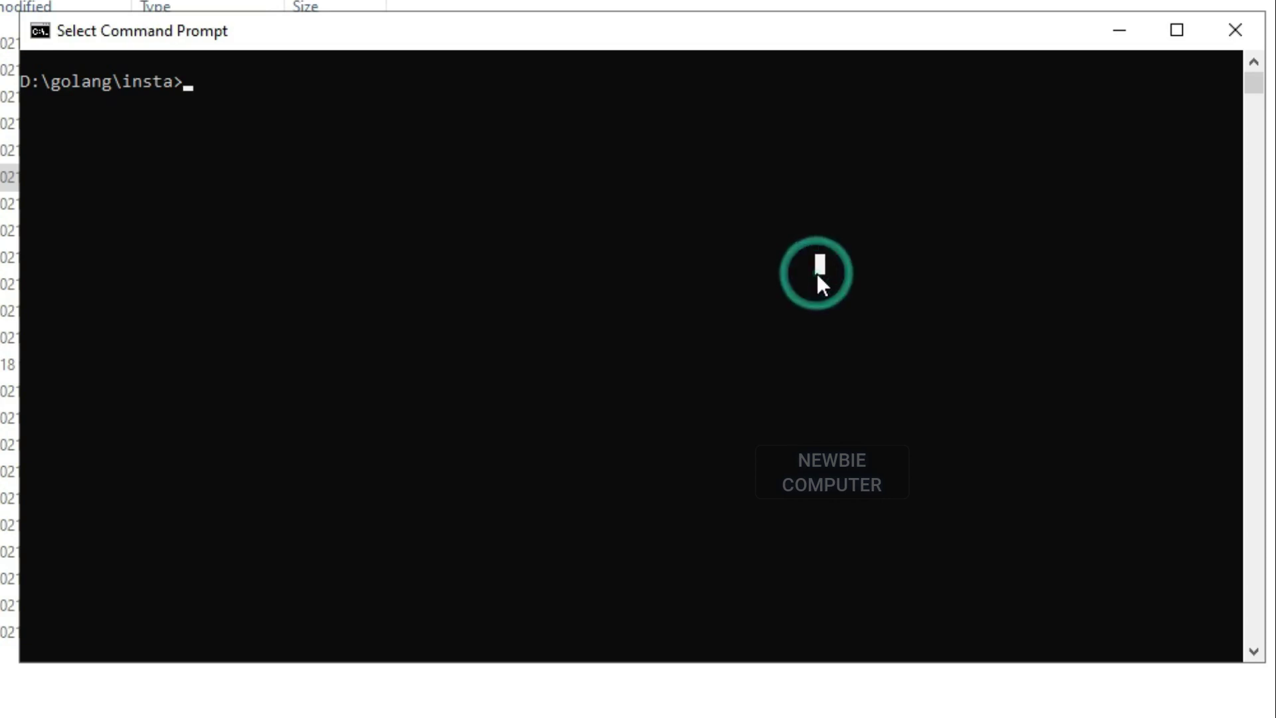
pyautogui.write('set ')
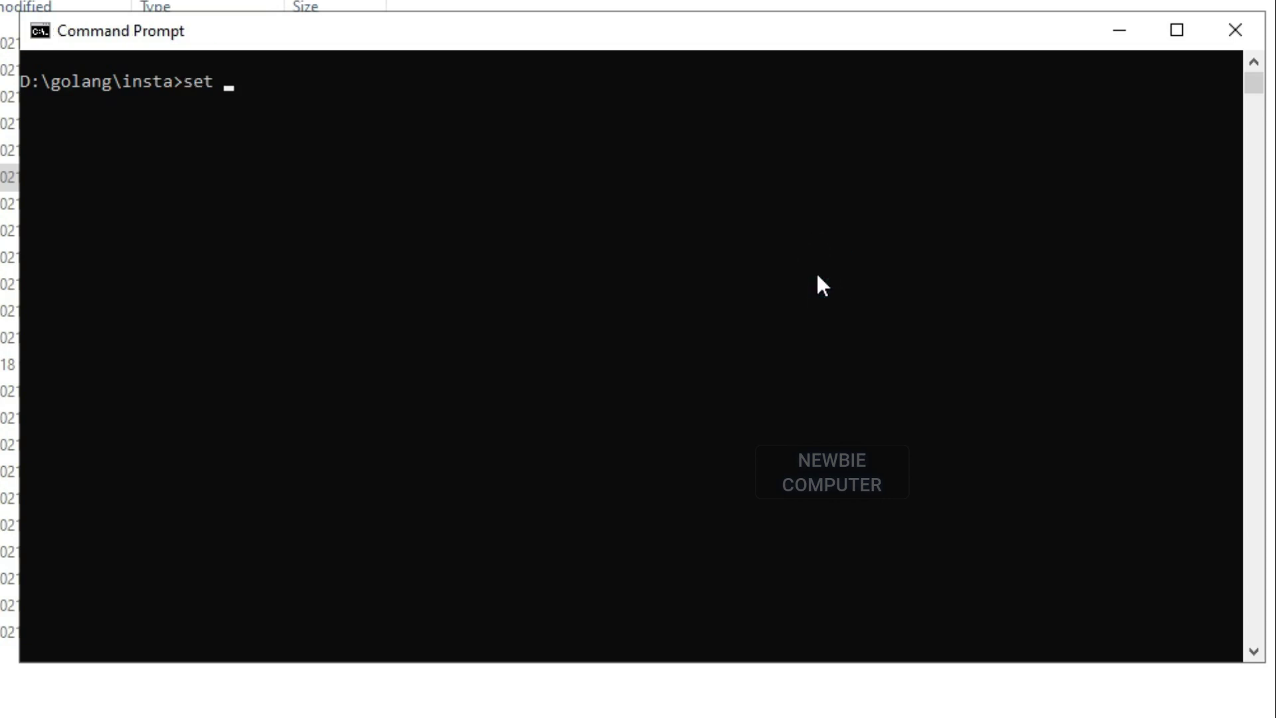
pyautogui.write('GOARCH=38')
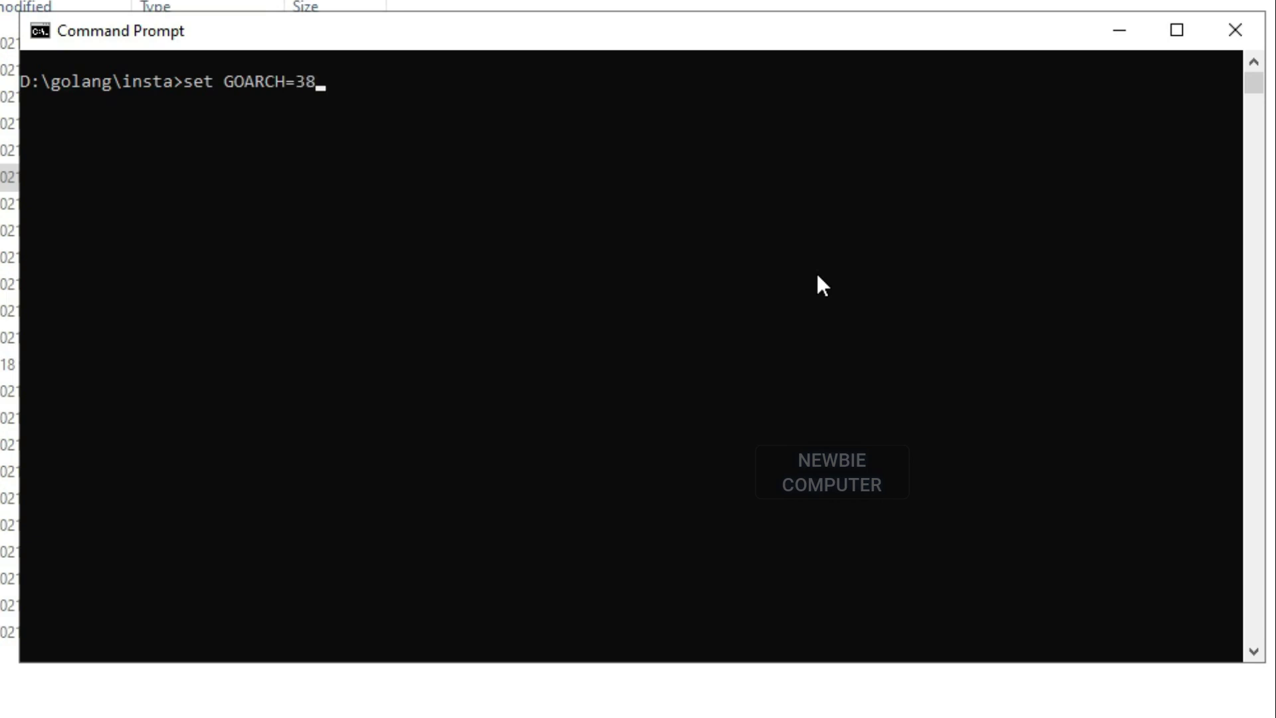
pyautogui.write('6')
pyautogui.press('Return')
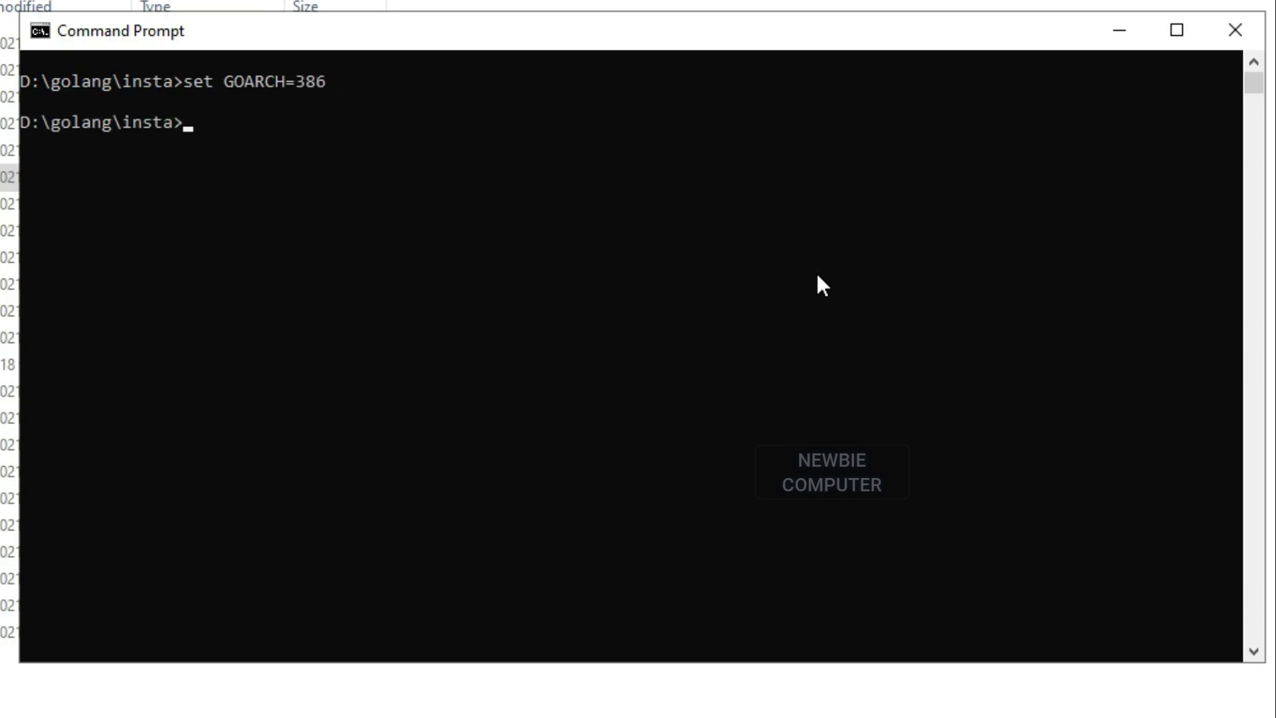
pyautogui.write('set GOOS=linux')
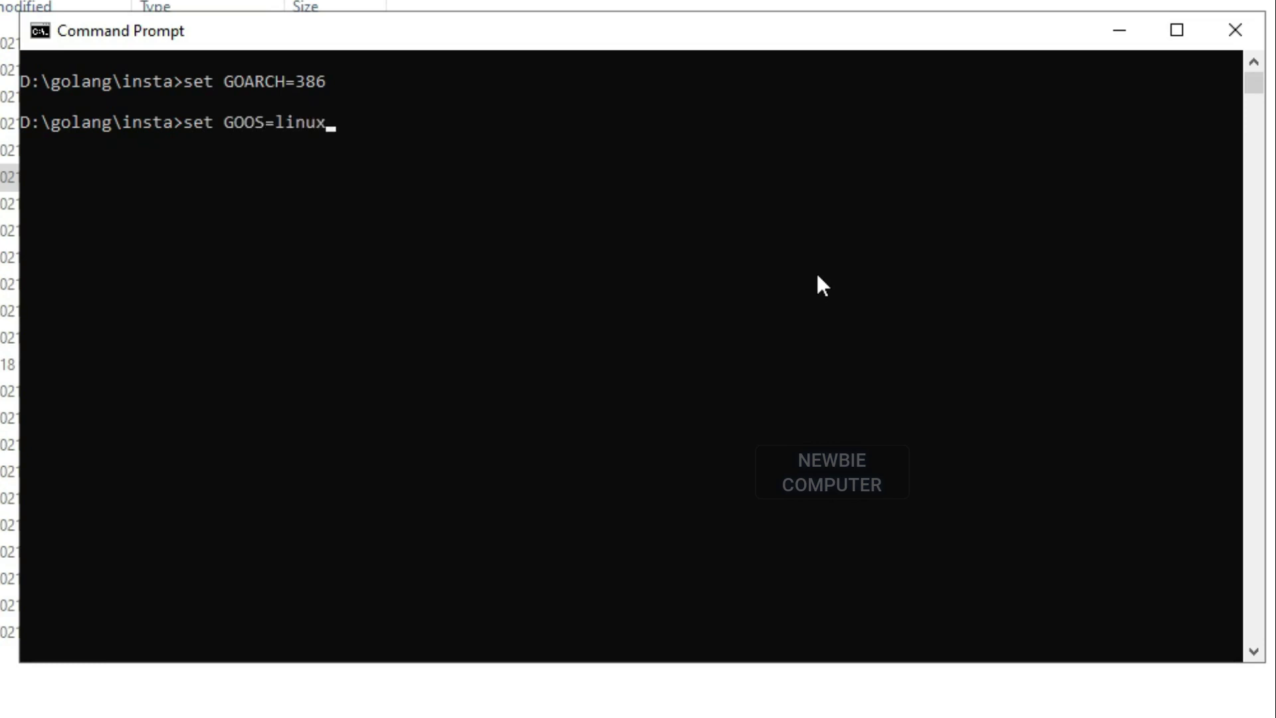
pyautogui.press('Return')
pyautogui.write('go build')
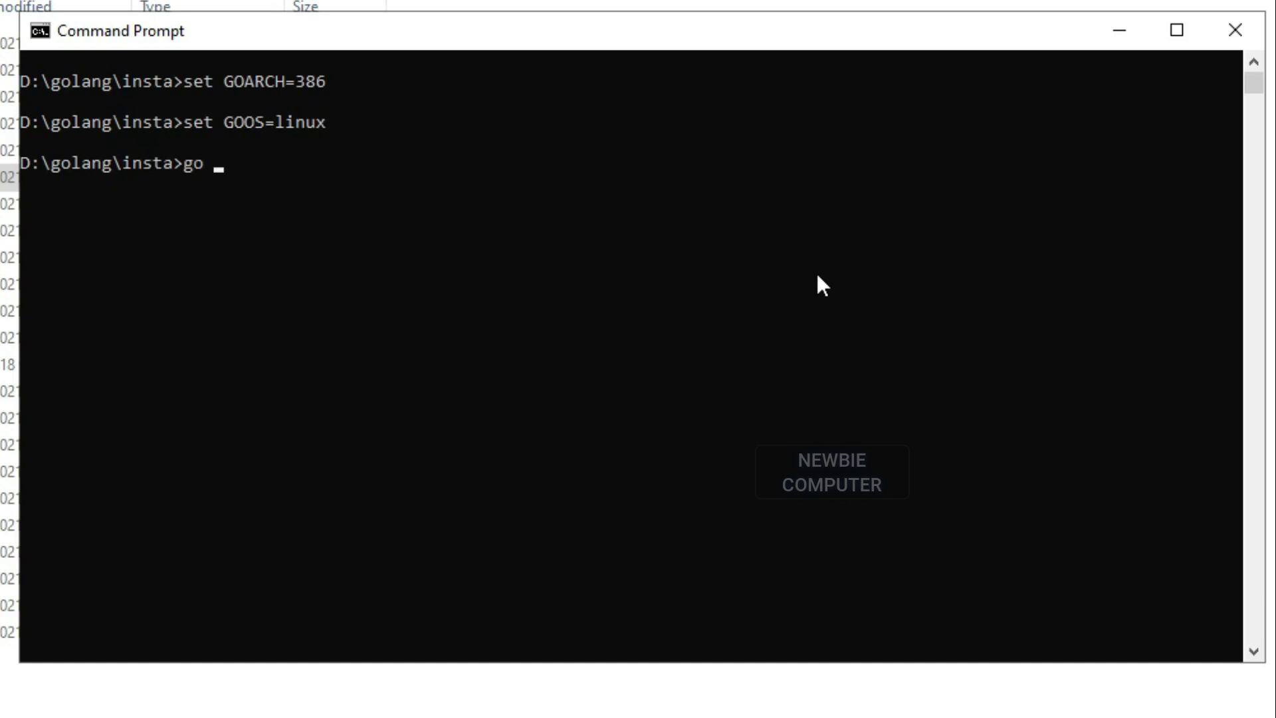
pyautogui.press('Return')
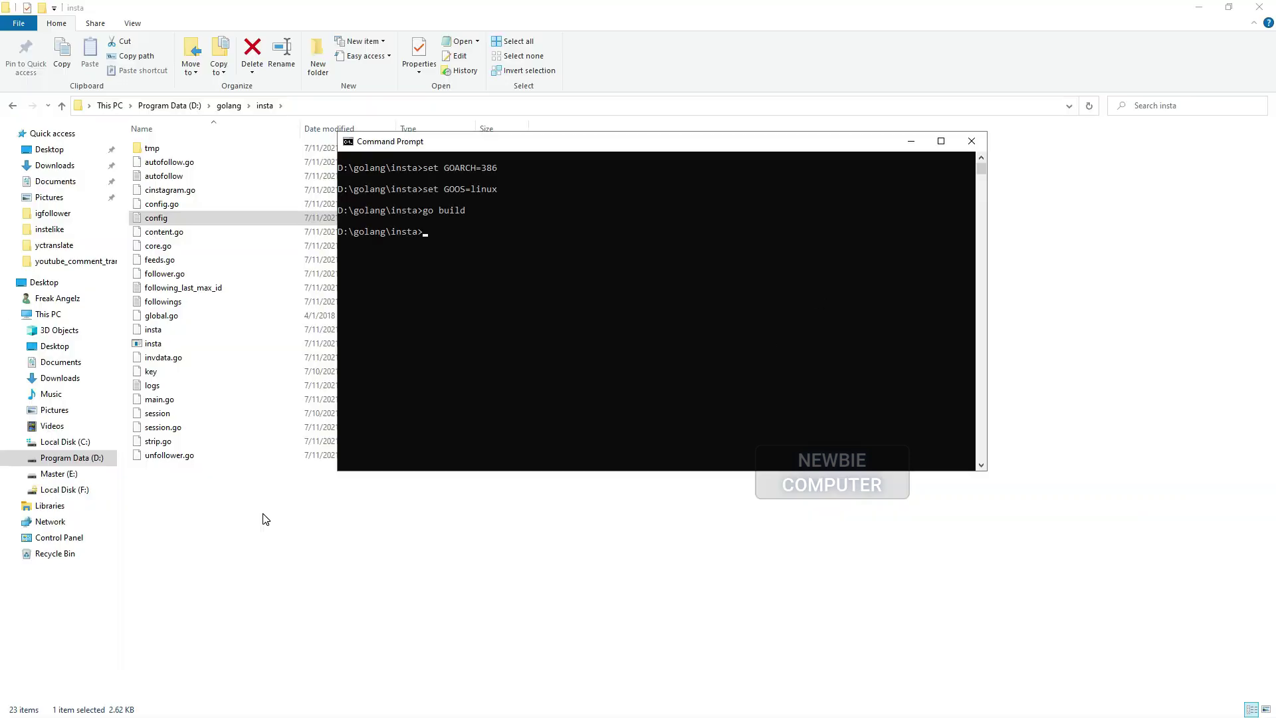
# Step: Cut the built insta file and create a new folder named bin in the project
pyautogui.click(266, 519)
pyautogui.rightClick(158, 330)
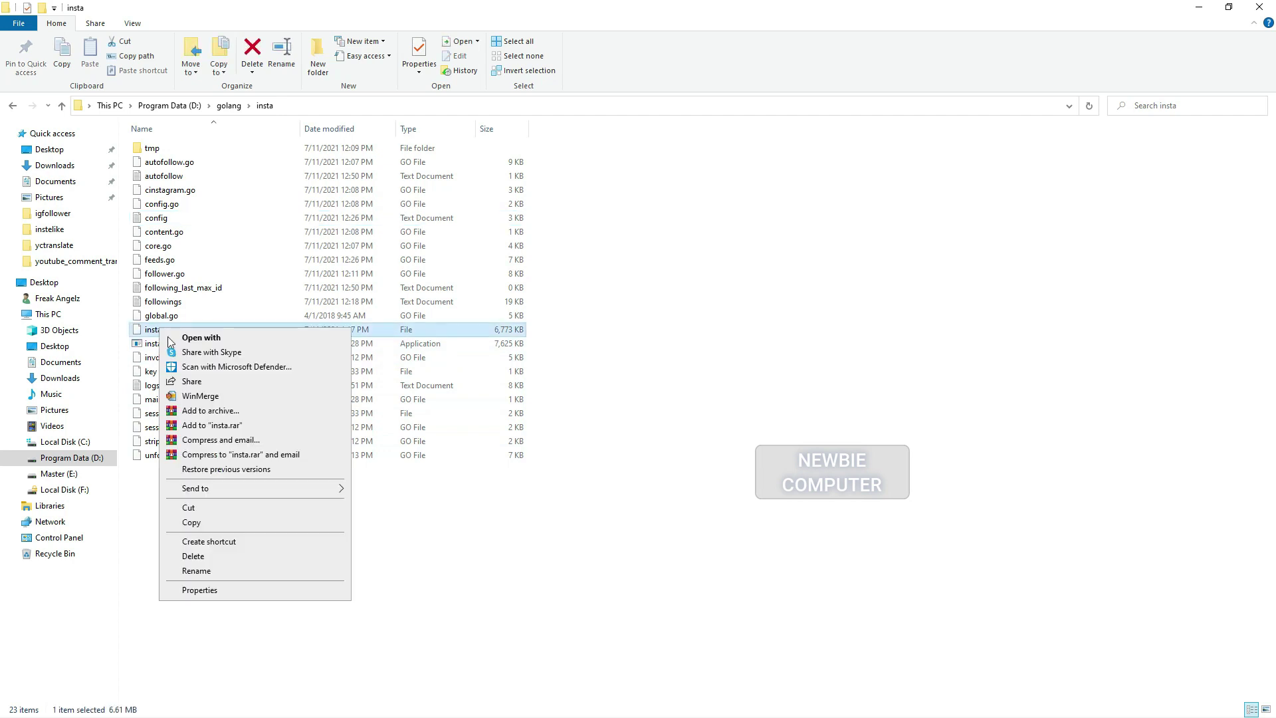
pyautogui.click(211, 510)
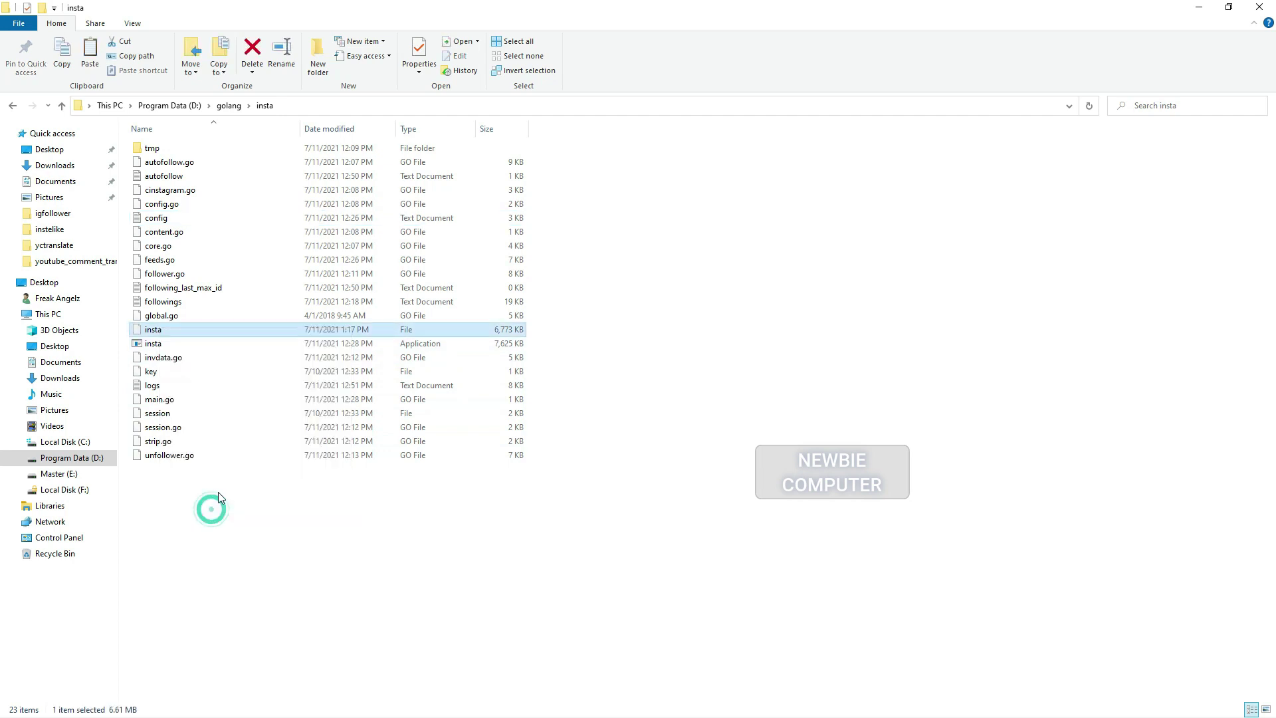
pyautogui.rightClick(264, 557)
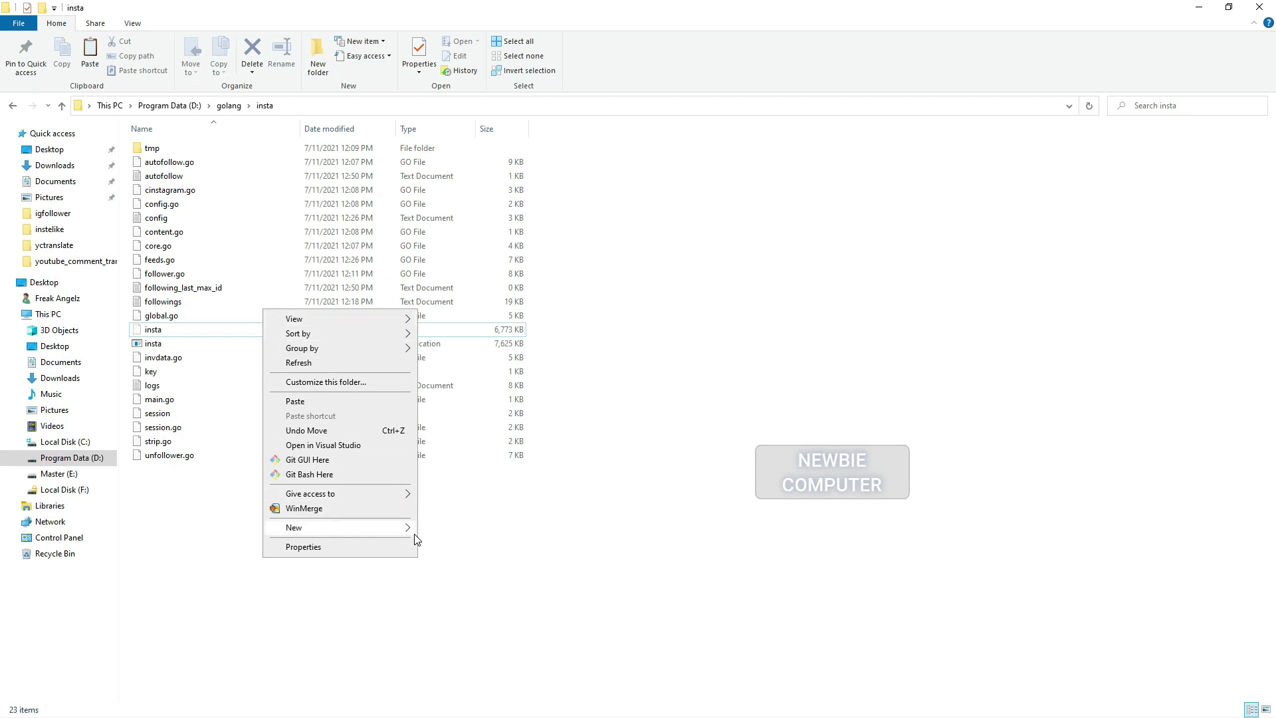
pyautogui.moveTo(402, 532)
pyautogui.click(445, 530)
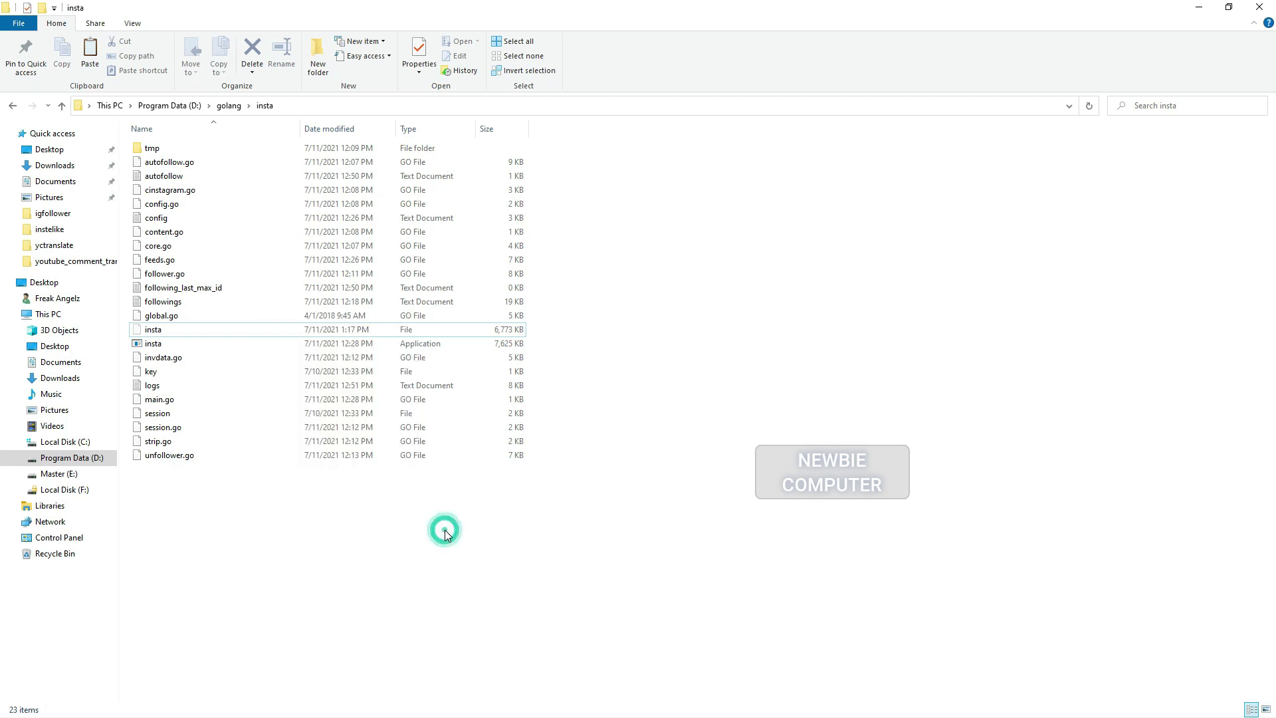
pyautogui.write('bin')
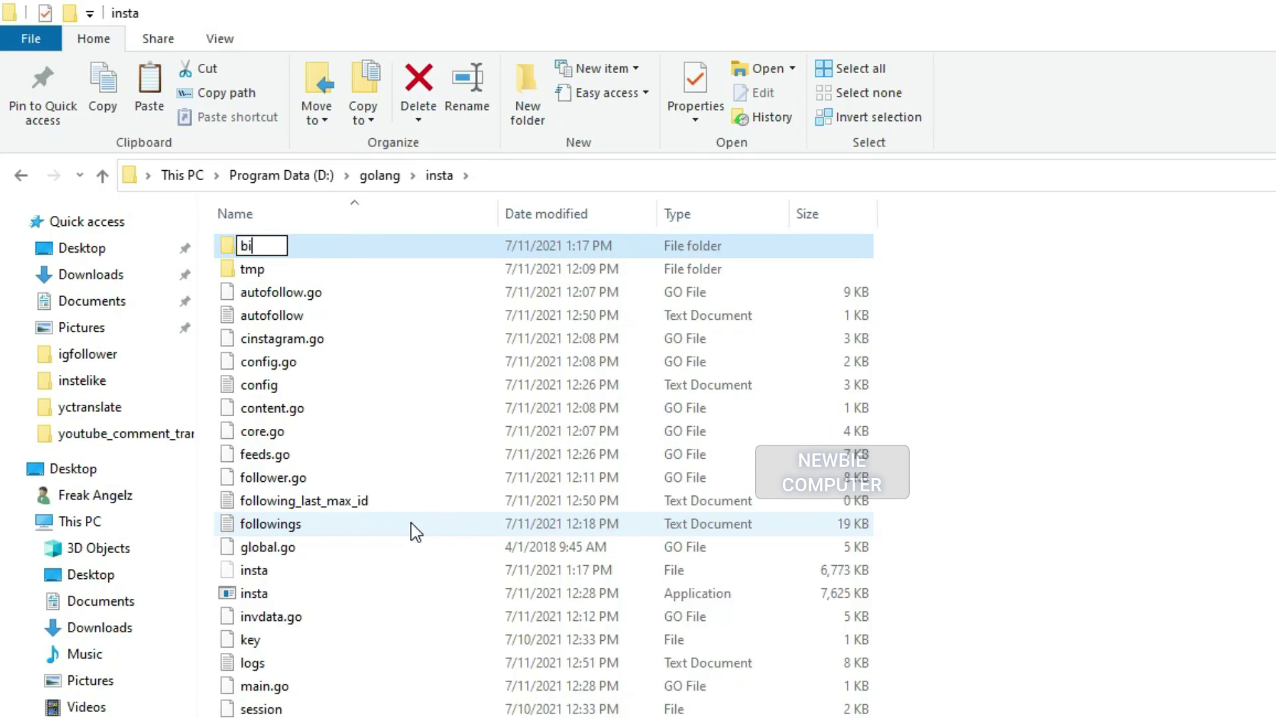
pyautogui.press('Return')
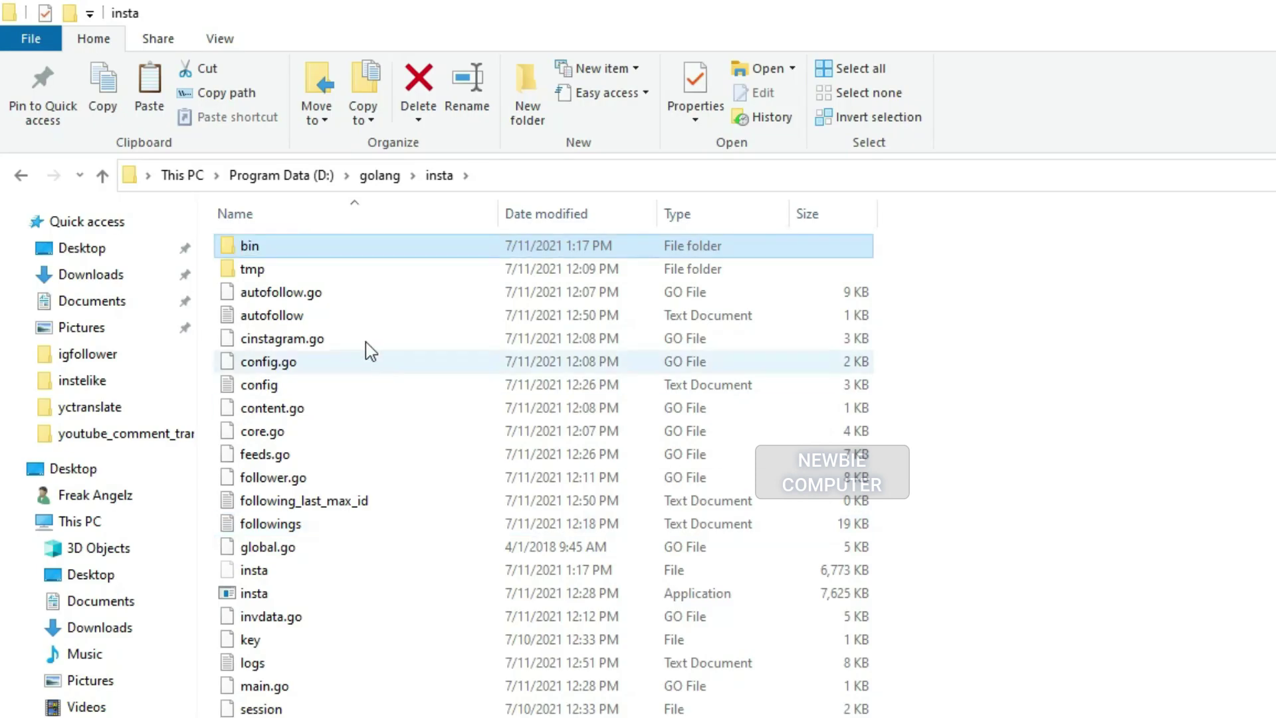
# Step: Paste the build into bin, rename it insta32, and return to the insta folder
pyautogui.doubleClick(307, 243)
pyautogui.rightClick(313, 267)
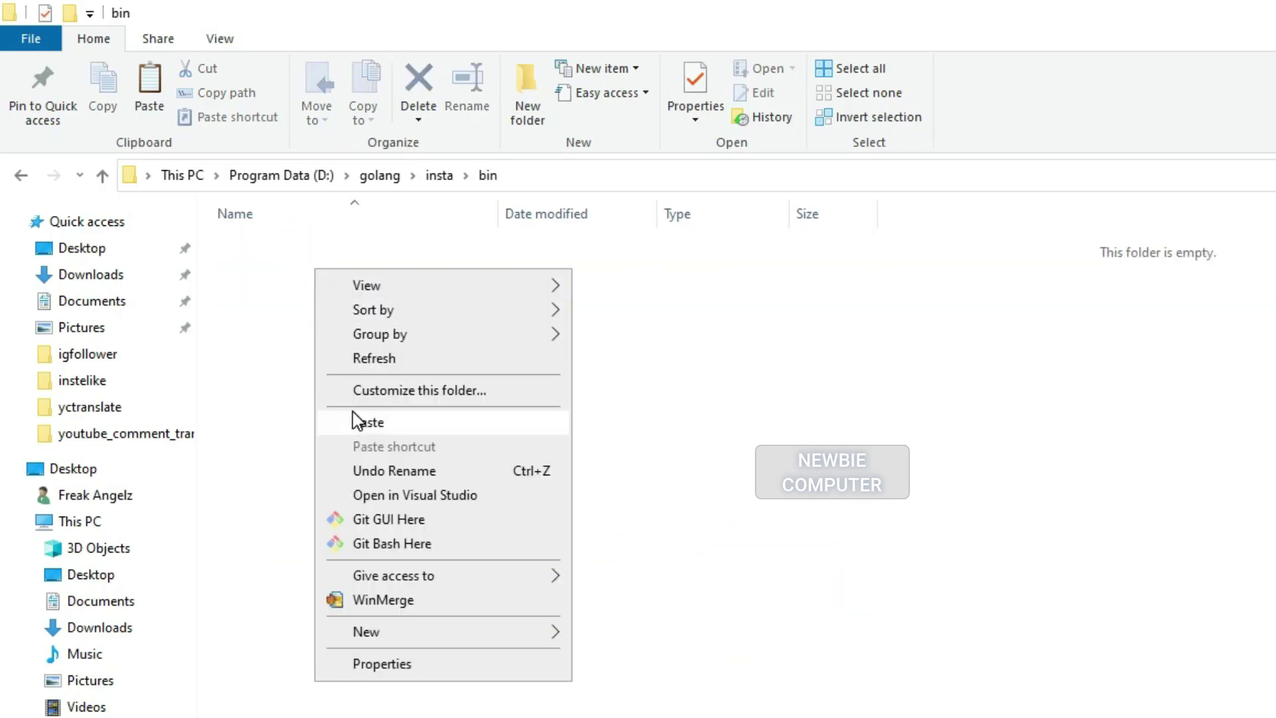
pyautogui.click(354, 417)
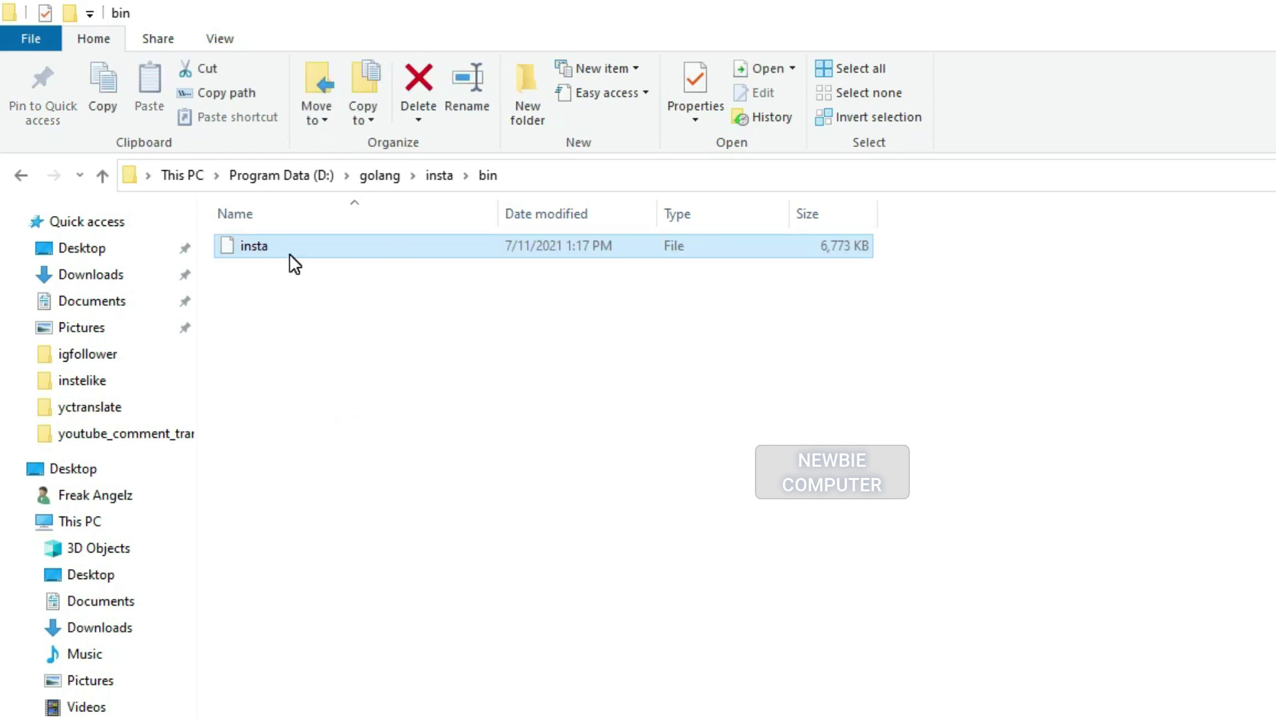
pyautogui.rightClick(288, 255)
pyautogui.click(351, 659)
pyautogui.press('End')
pyautogui.write('32')
pyautogui.press('Return')
pyautogui.click(439, 176)
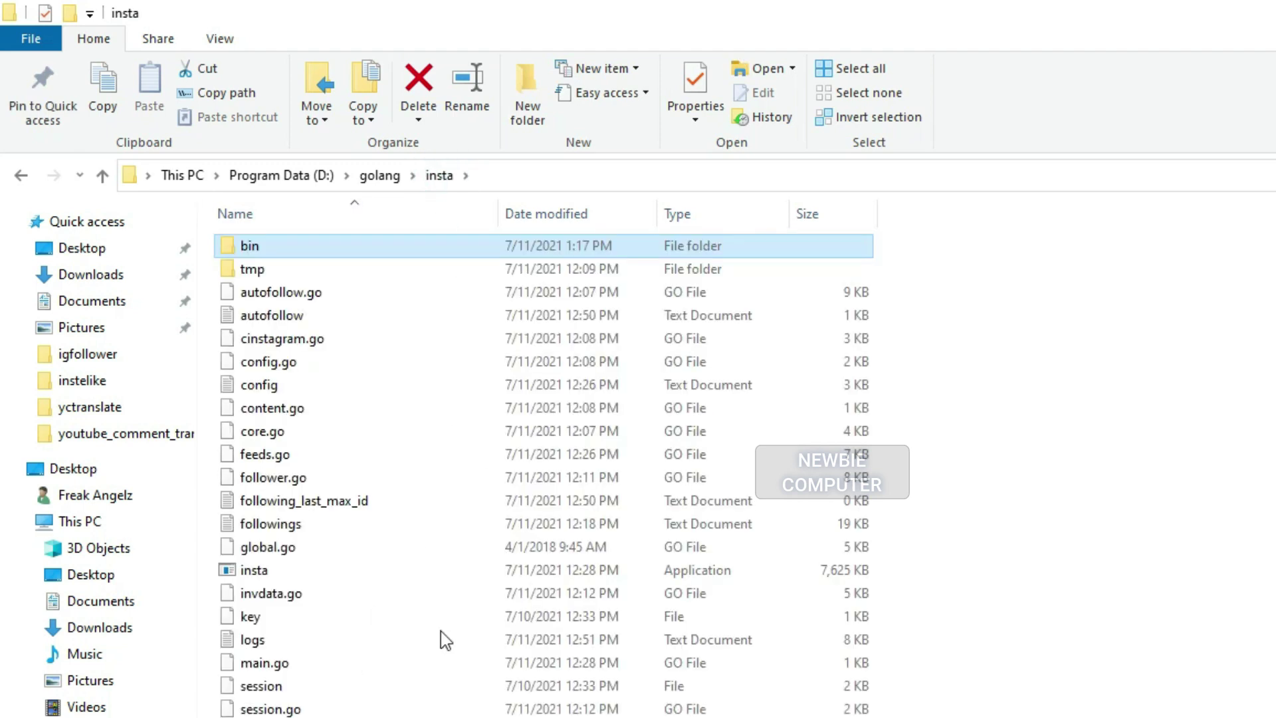
pyautogui.press('super')
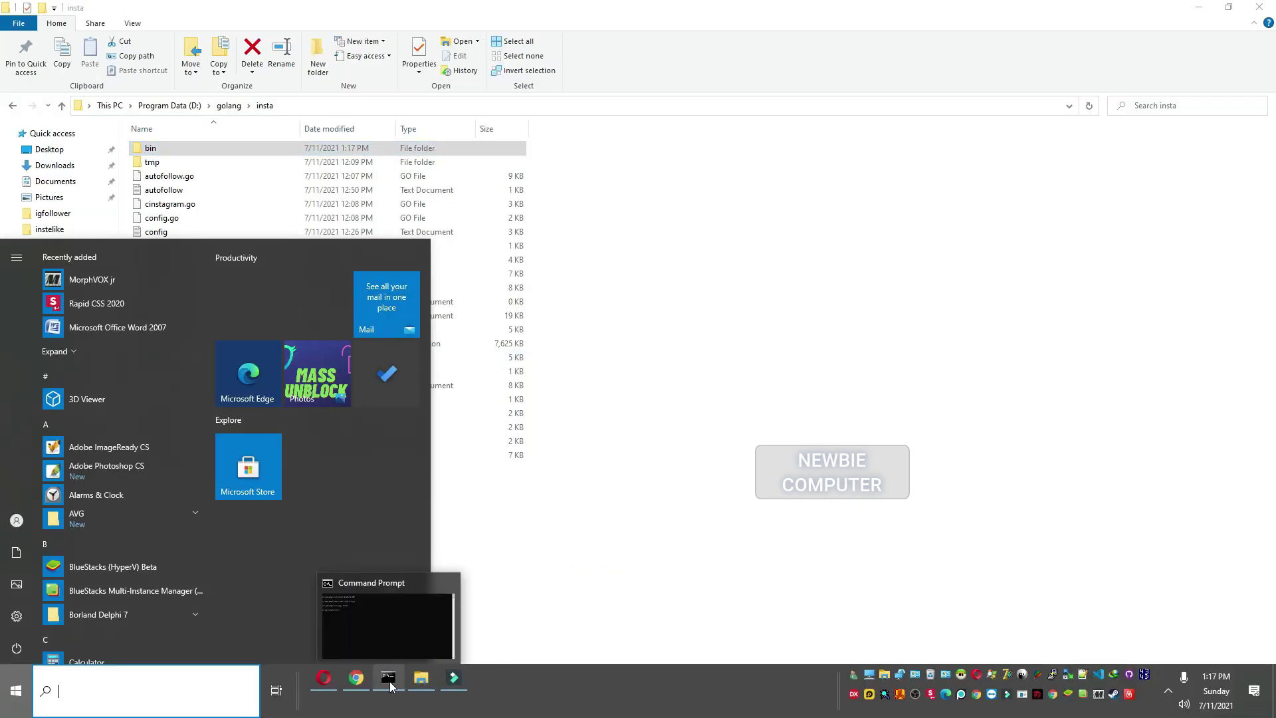
# Step: Change GOARCH from 386 to amd64 and run go build again for 64-bit Linux
pyautogui.click(390, 681)
pyautogui.click(608, 288)
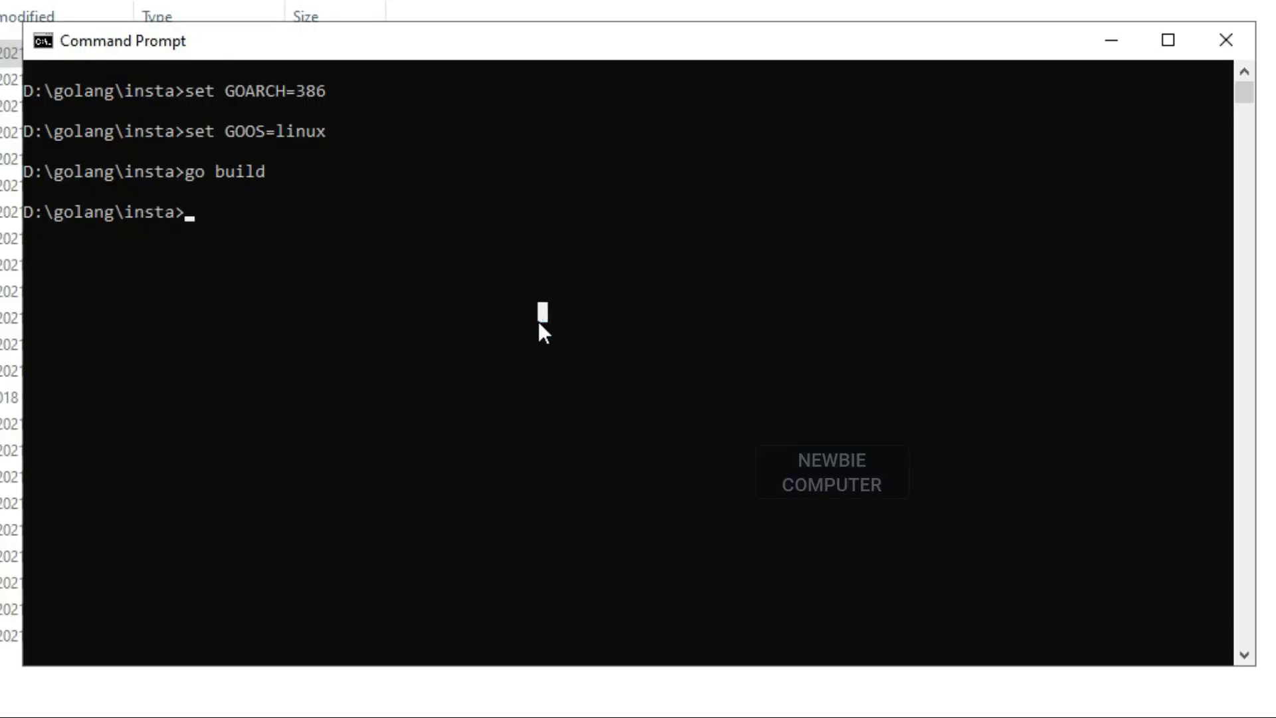
pyautogui.press('Up')
pyautogui.press('Up')
pyautogui.press('Up')
pyautogui.press('BackSpace')
pyautogui.press('BackSpace')
pyautogui.press('BackSpace')
pyautogui.write('amd64')
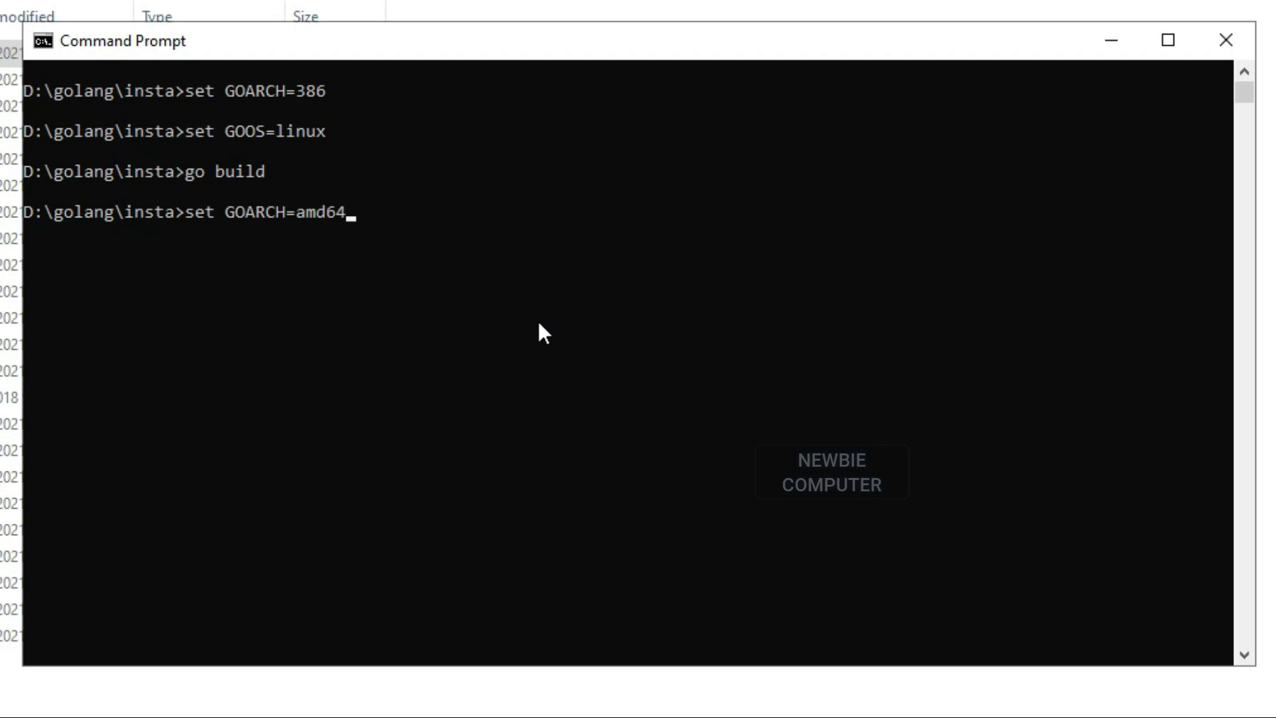
pyautogui.press('Return')
pyautogui.write('go build')
pyautogui.press('Return')
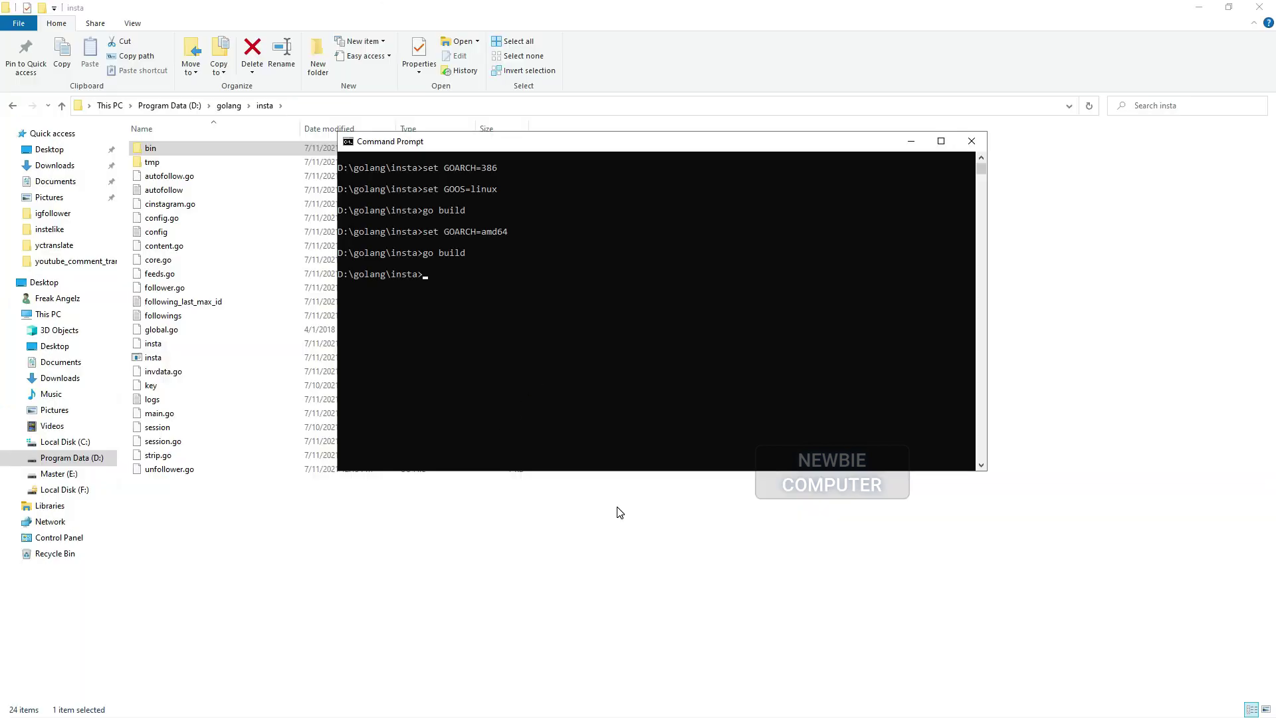
# Step: Copy the new 64-bit insta build into the bin folder
pyautogui.hotkey('alt', 'F4')
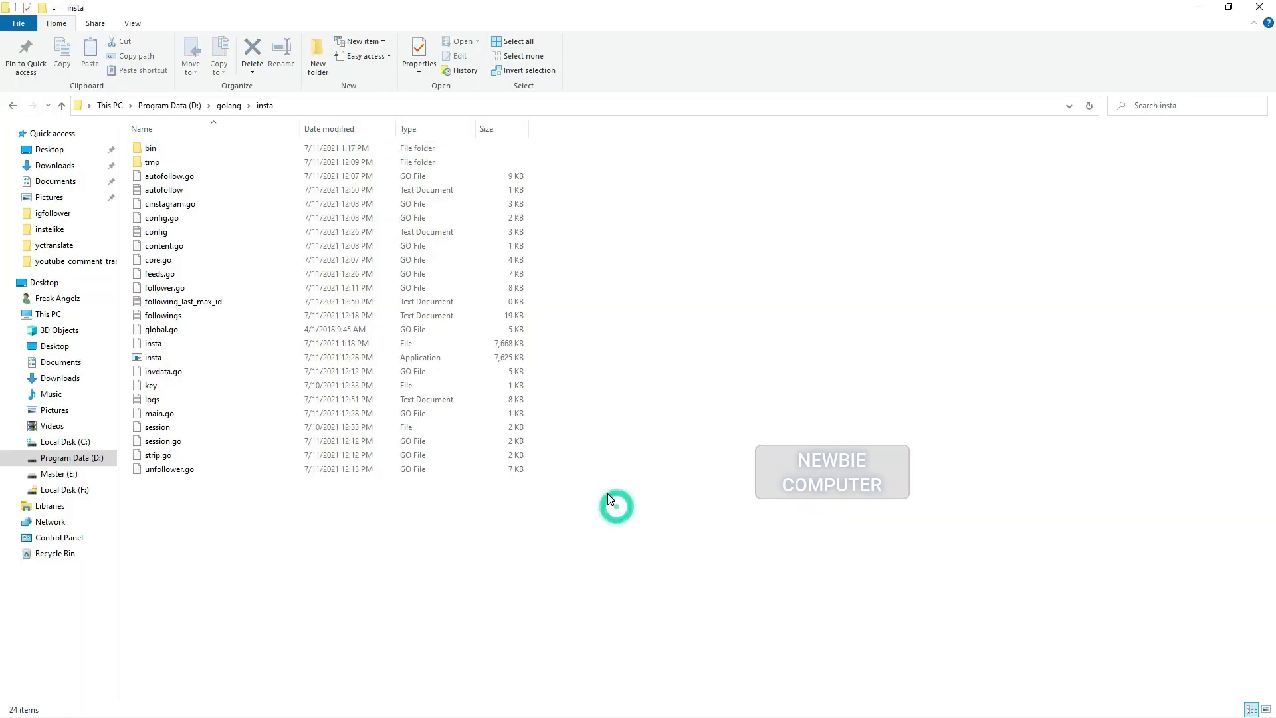
pyautogui.rightClick(168, 346)
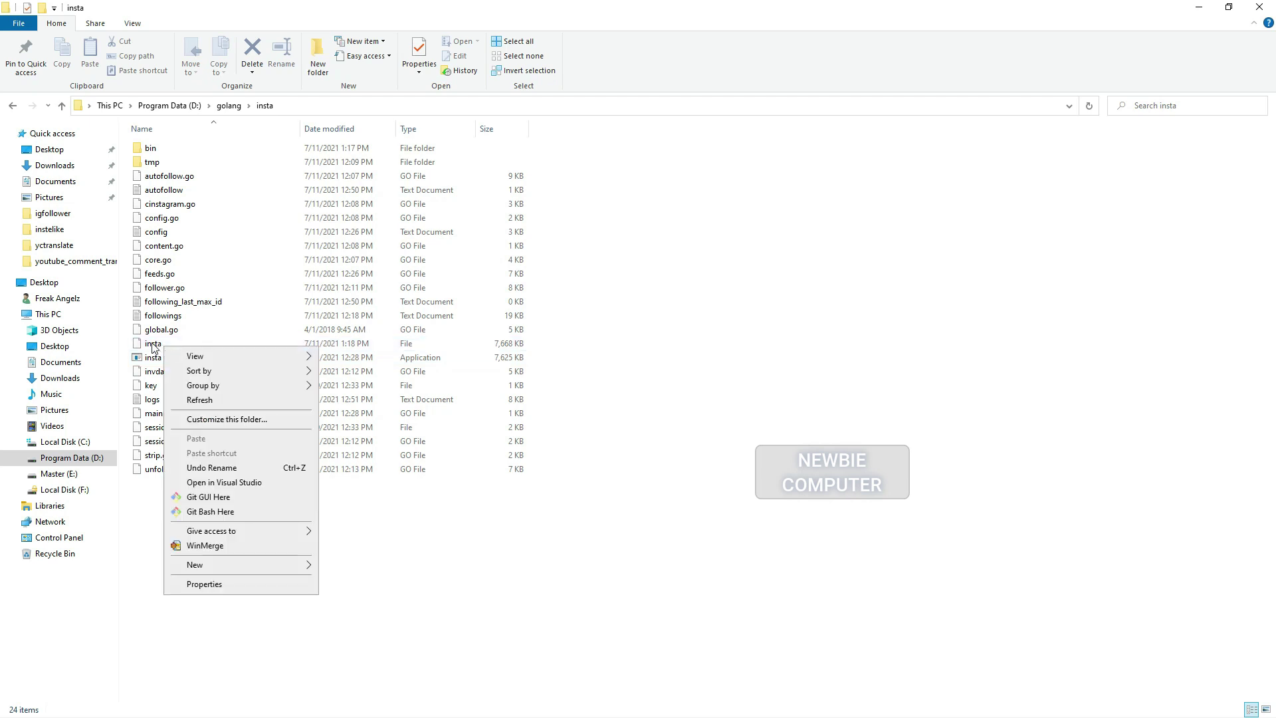
pyautogui.click(151, 343)
pyautogui.rightClick(152, 343)
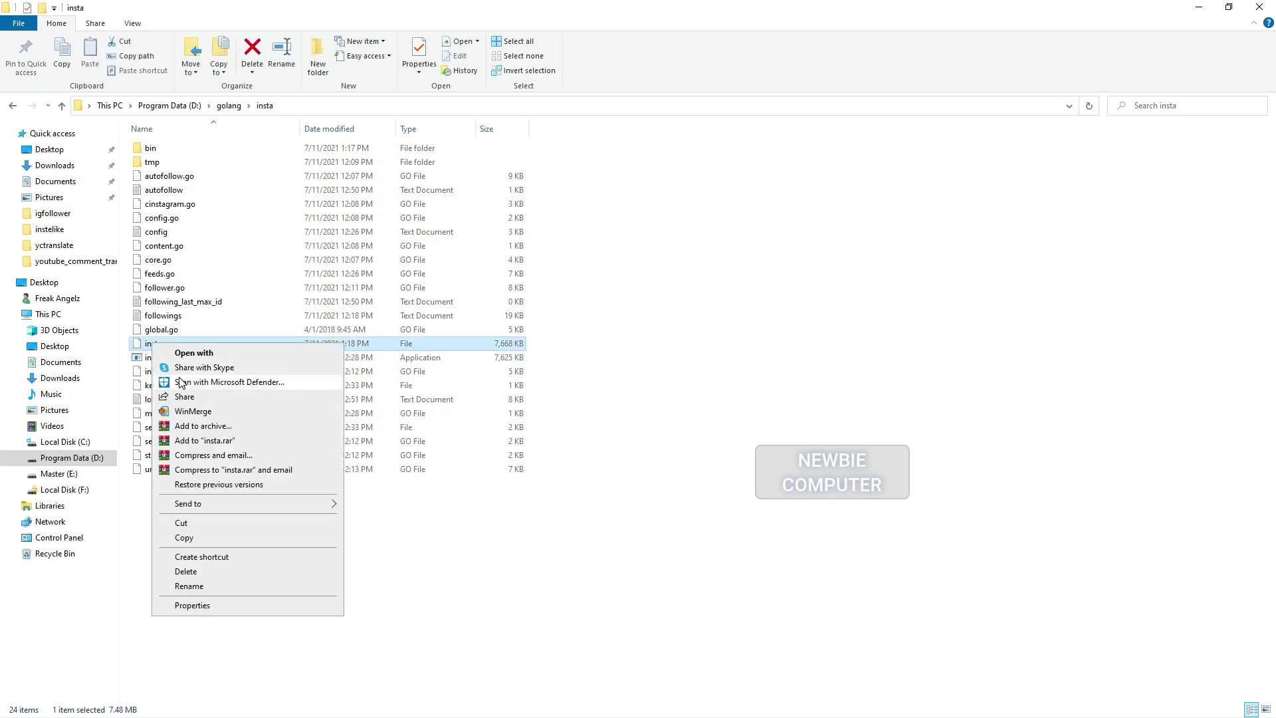
pyautogui.click(185, 539)
pyautogui.doubleClick(150, 148)
pyautogui.rightClick(200, 234)
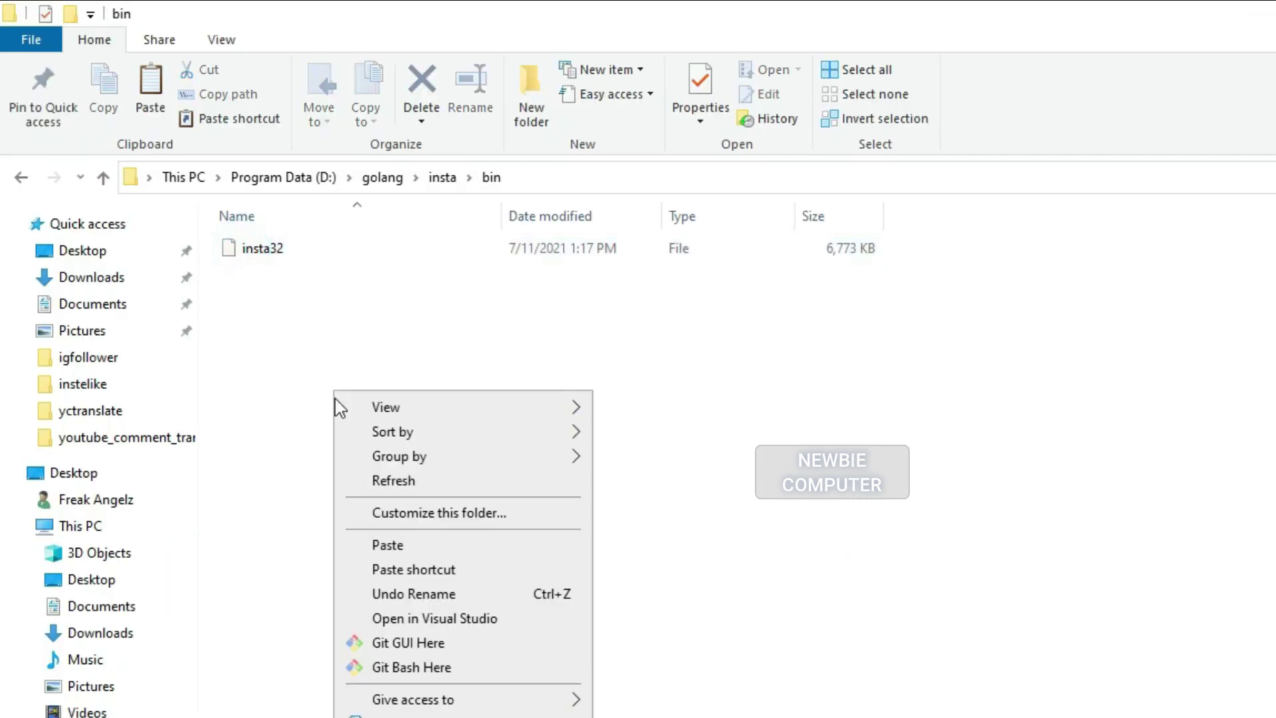
pyautogui.click(385, 544)
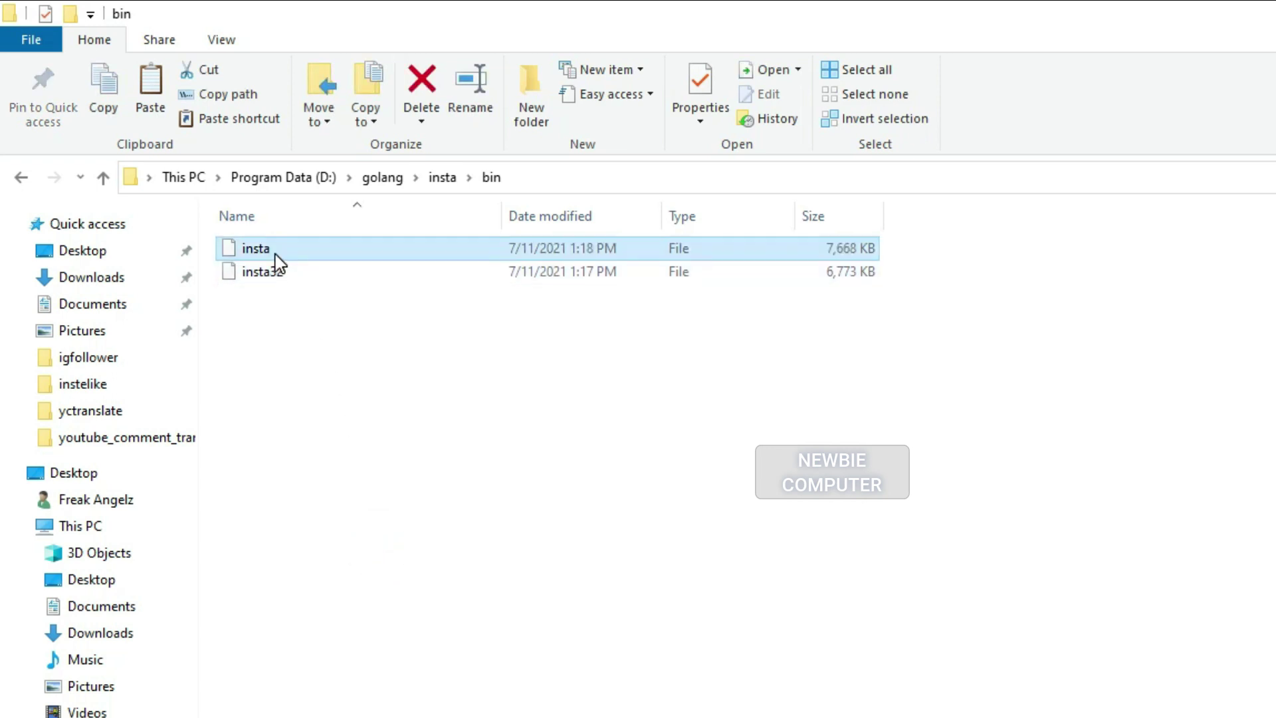
# Step: Rename the pasted build to insta64 and return to the insta project folder
pyautogui.rightClick(275, 254)
pyautogui.click(334, 668)
pyautogui.press('End')
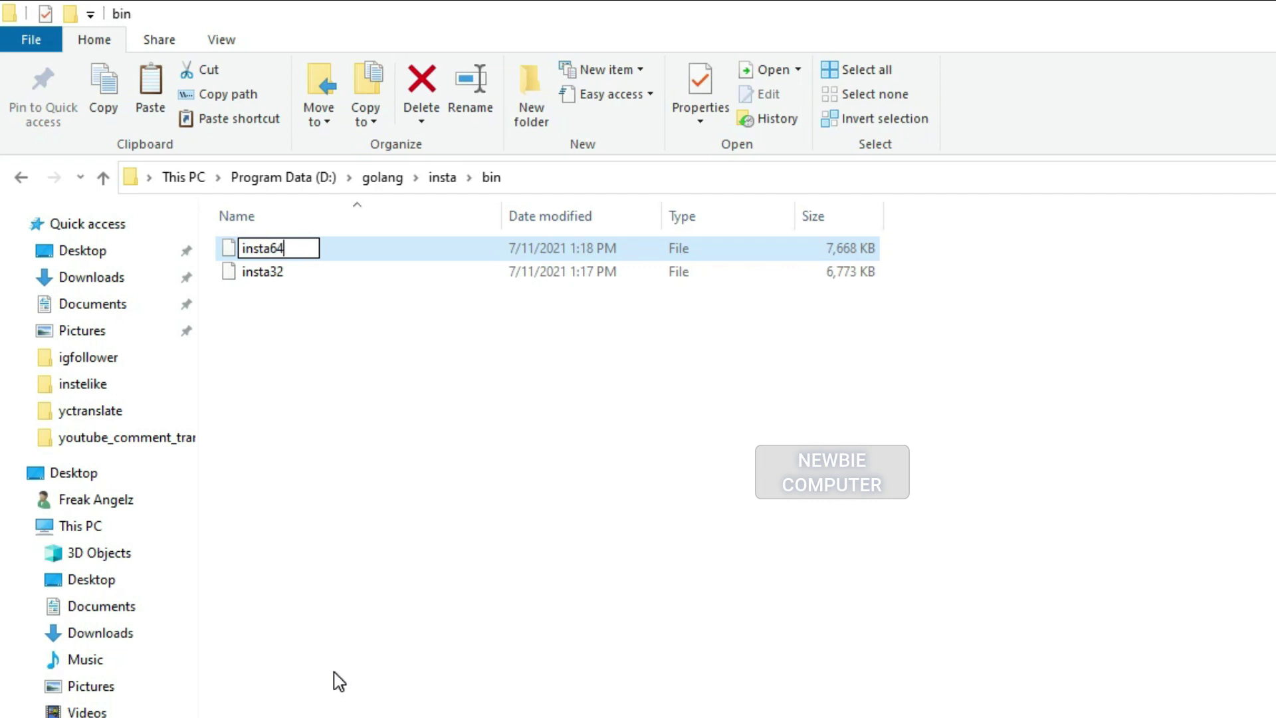
pyautogui.press('Return')
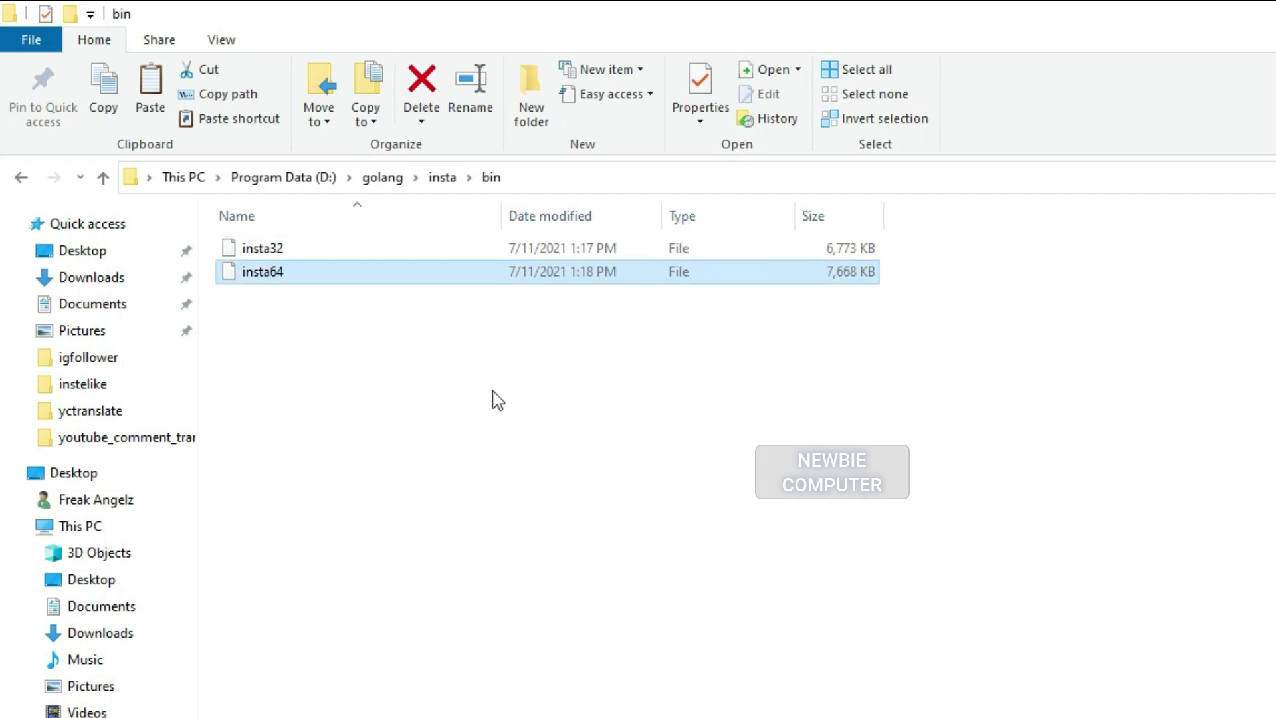
pyautogui.click(442, 177)
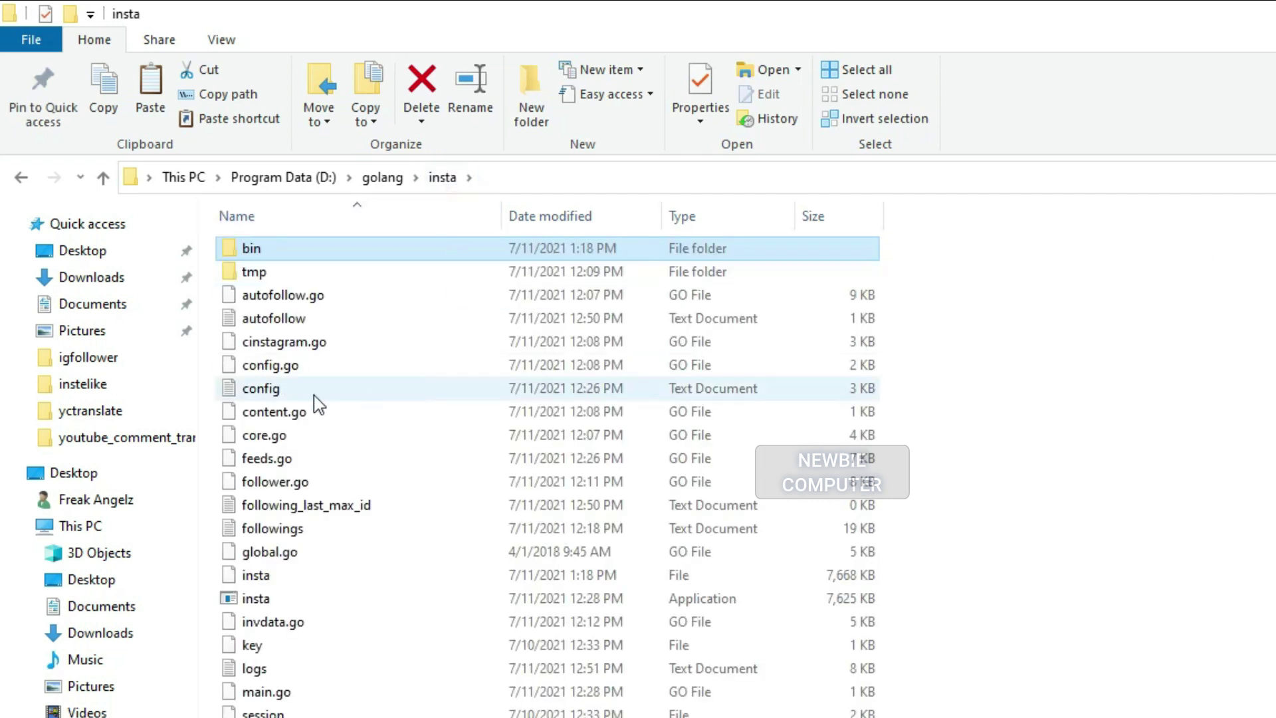
# Step: Copy config and the insta application into the bin folder
pyautogui.click(278, 393)
pyautogui.rightClick(268, 600)
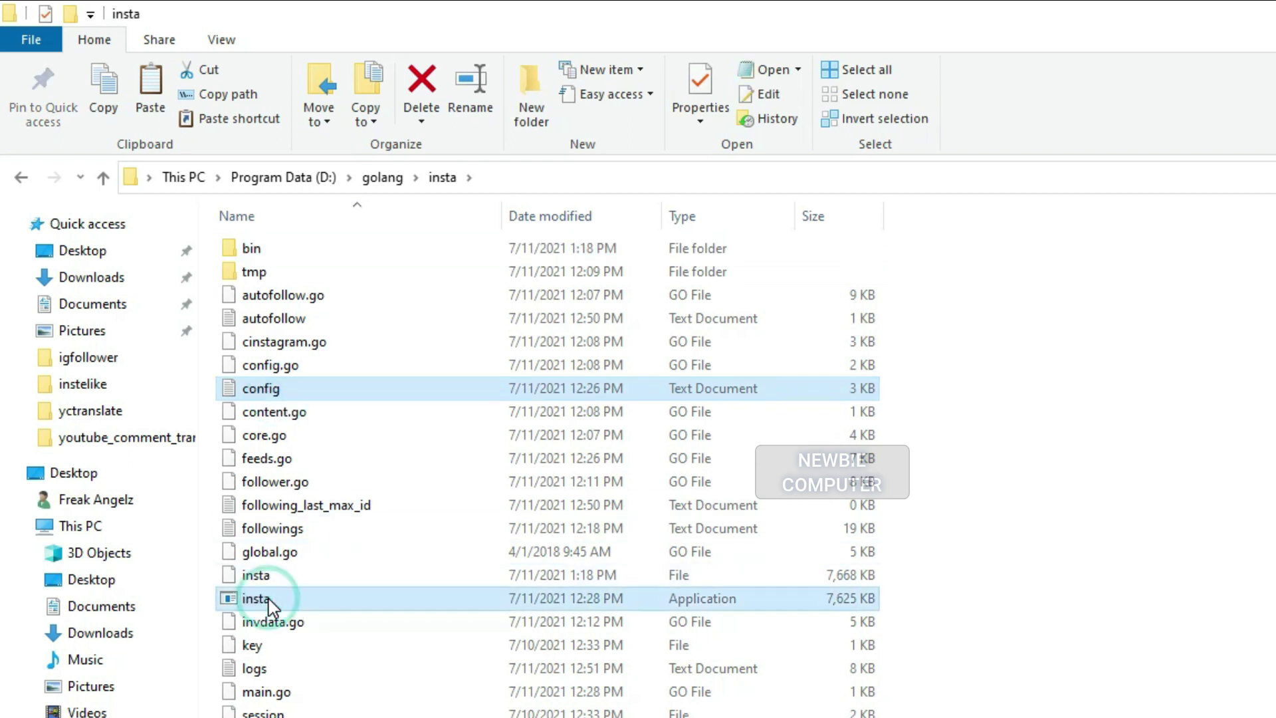
pyautogui.press('Escape')
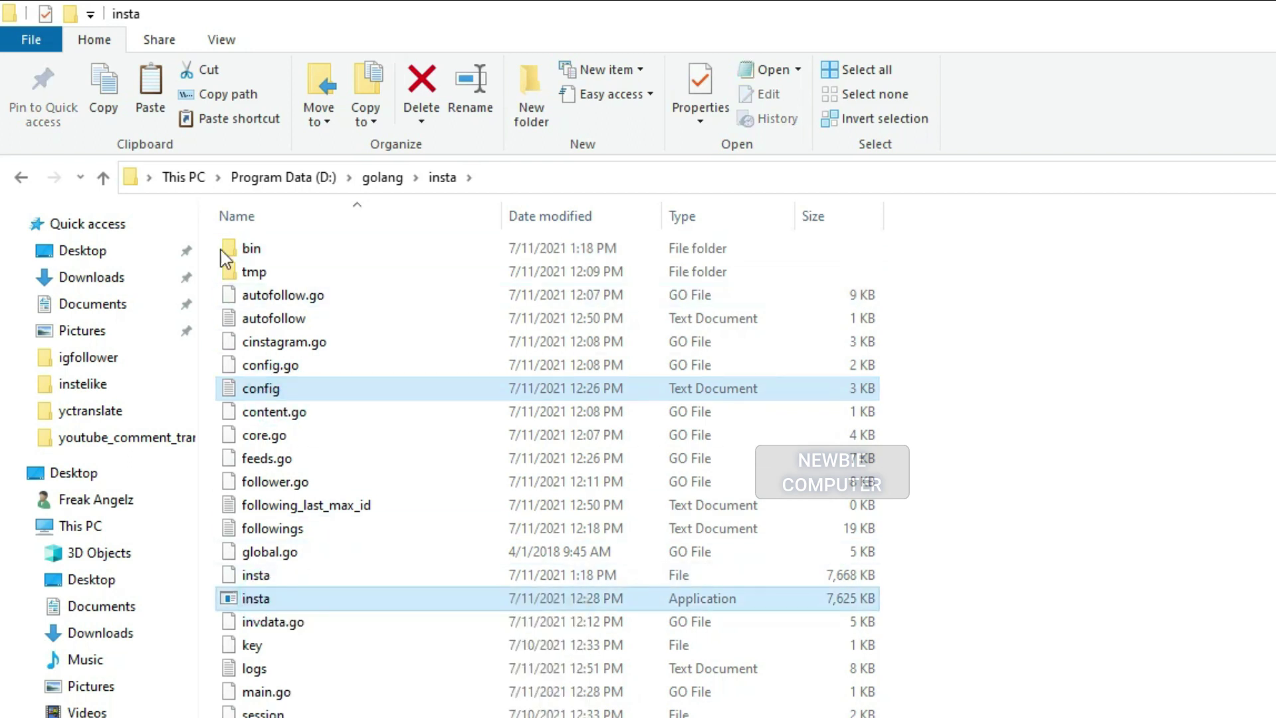
pyautogui.doubleClick(236, 249)
pyautogui.rightClick(393, 481)
pyautogui.click(439, 635)
pyautogui.click(475, 598)
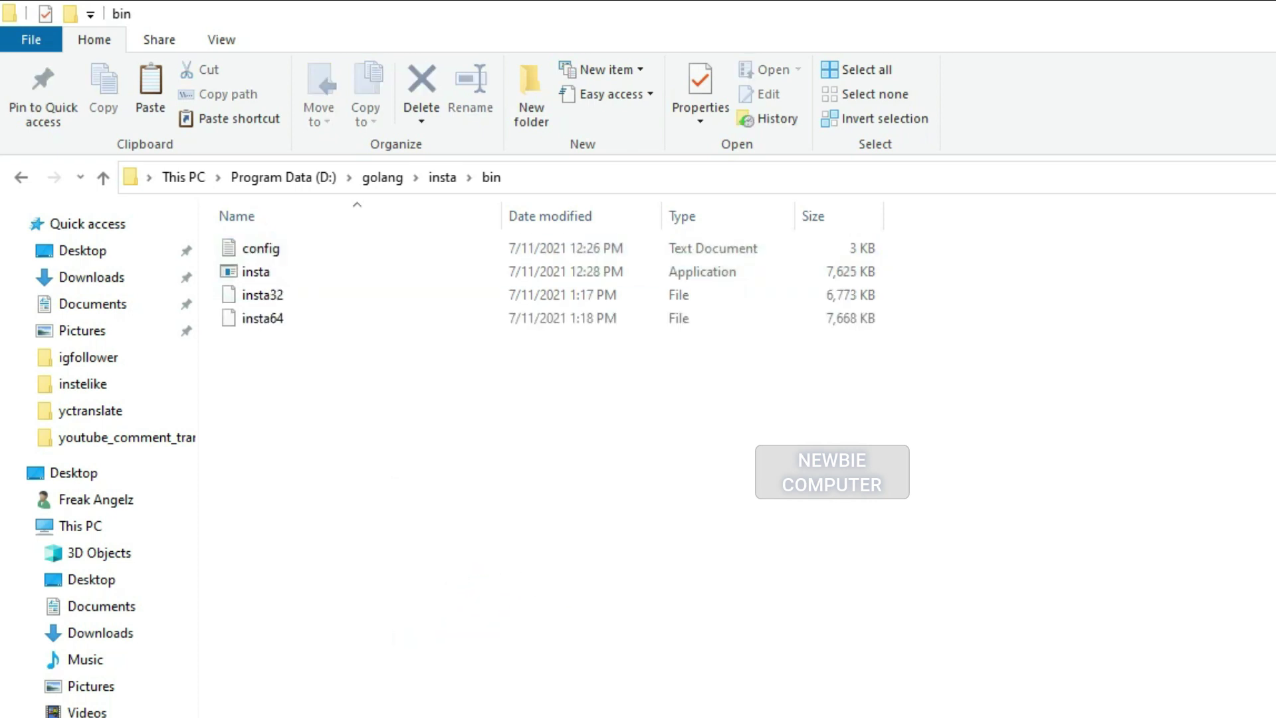
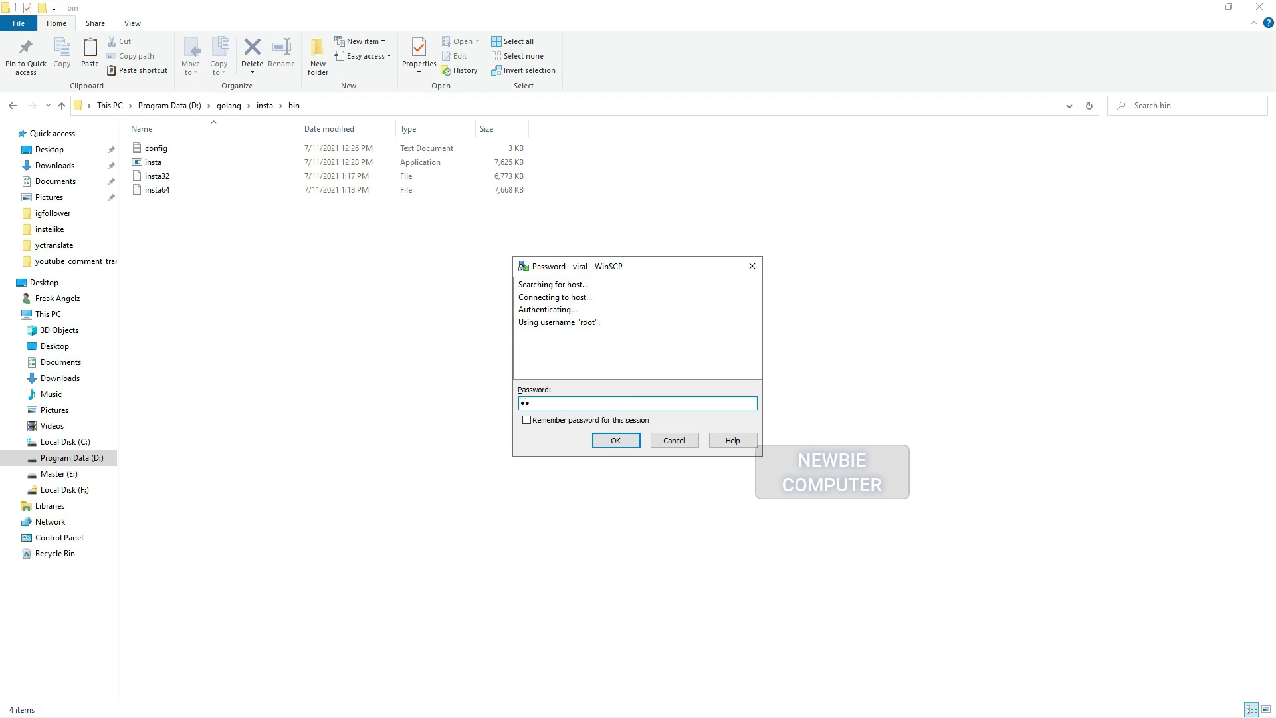
# Step: Log in to the server with the account password and open the local bin folder
pyautogui.write('******')
pyautogui.press('Return')
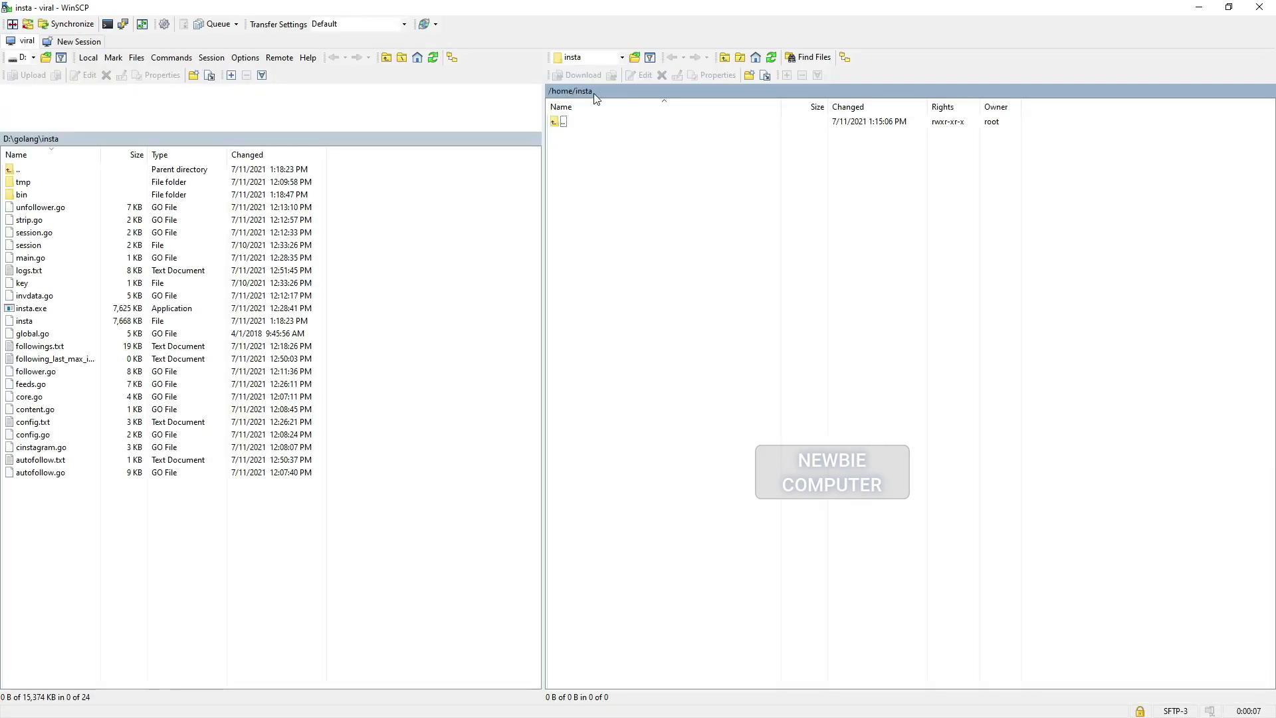
pyautogui.click(23, 198)
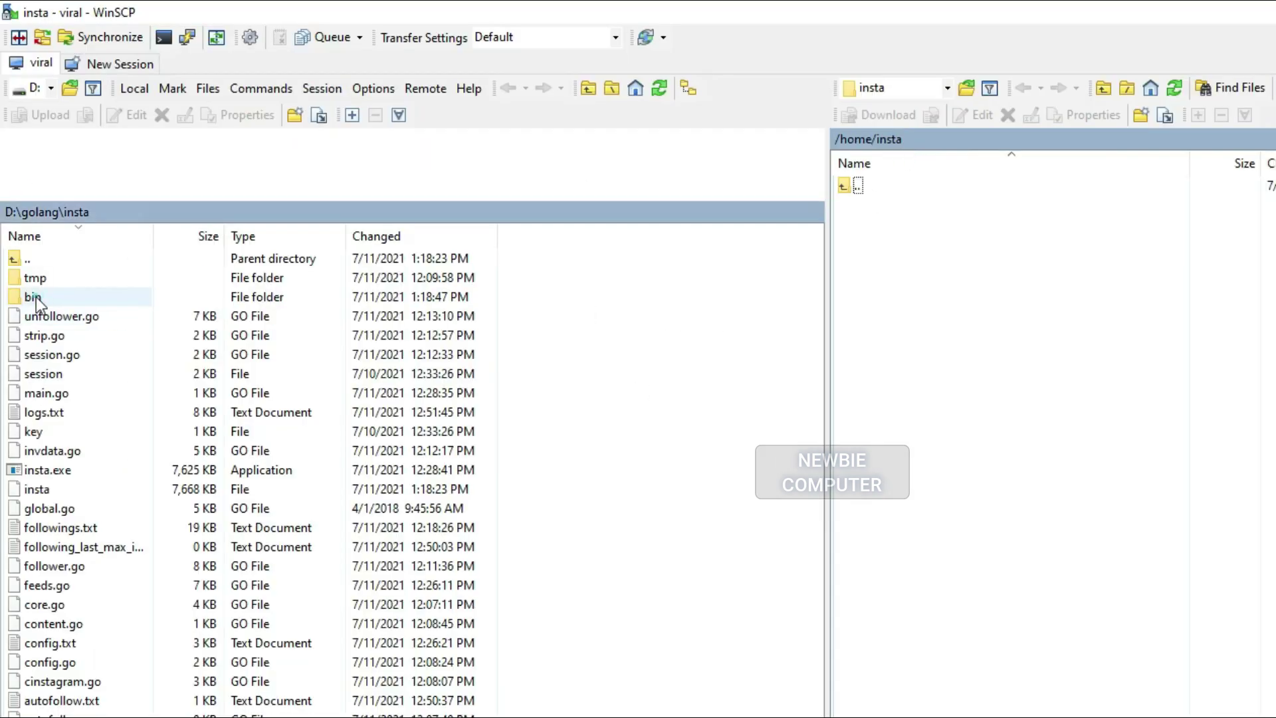
pyautogui.doubleClick(33, 297)
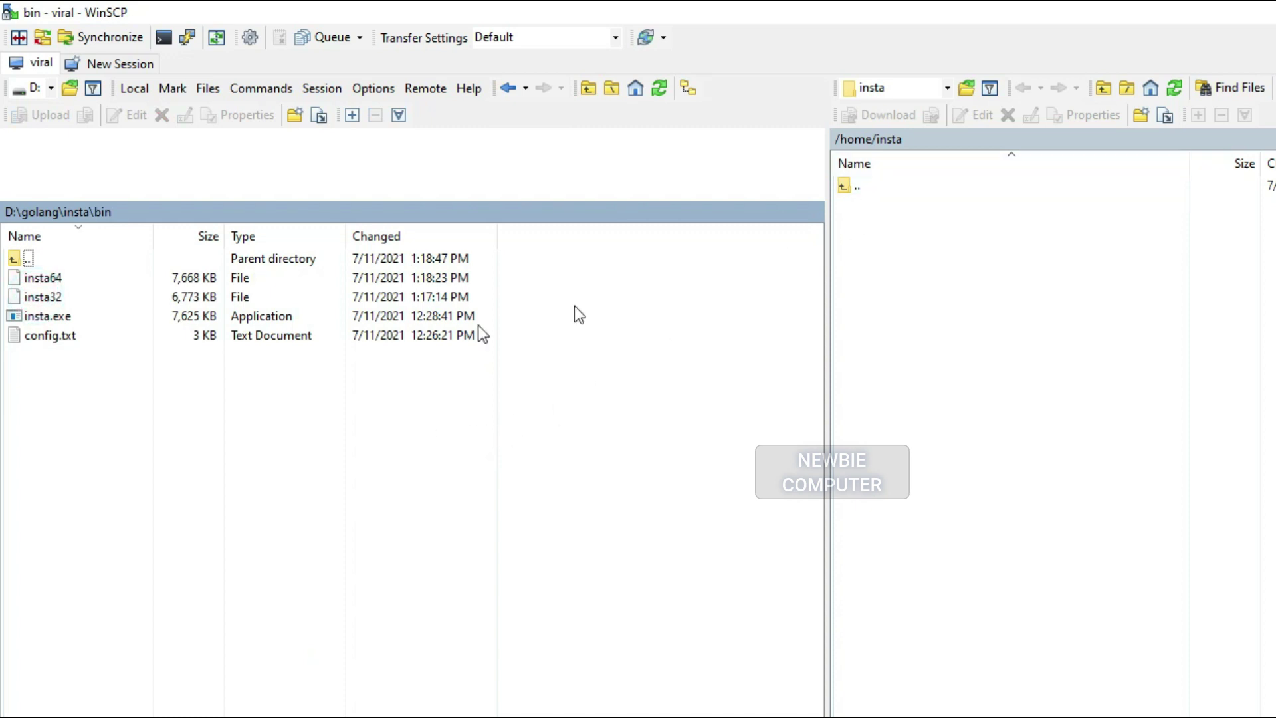
# Step: Upload config.txt and insta64 from the local bin folder to /home/insta
pyautogui.click(49, 334)
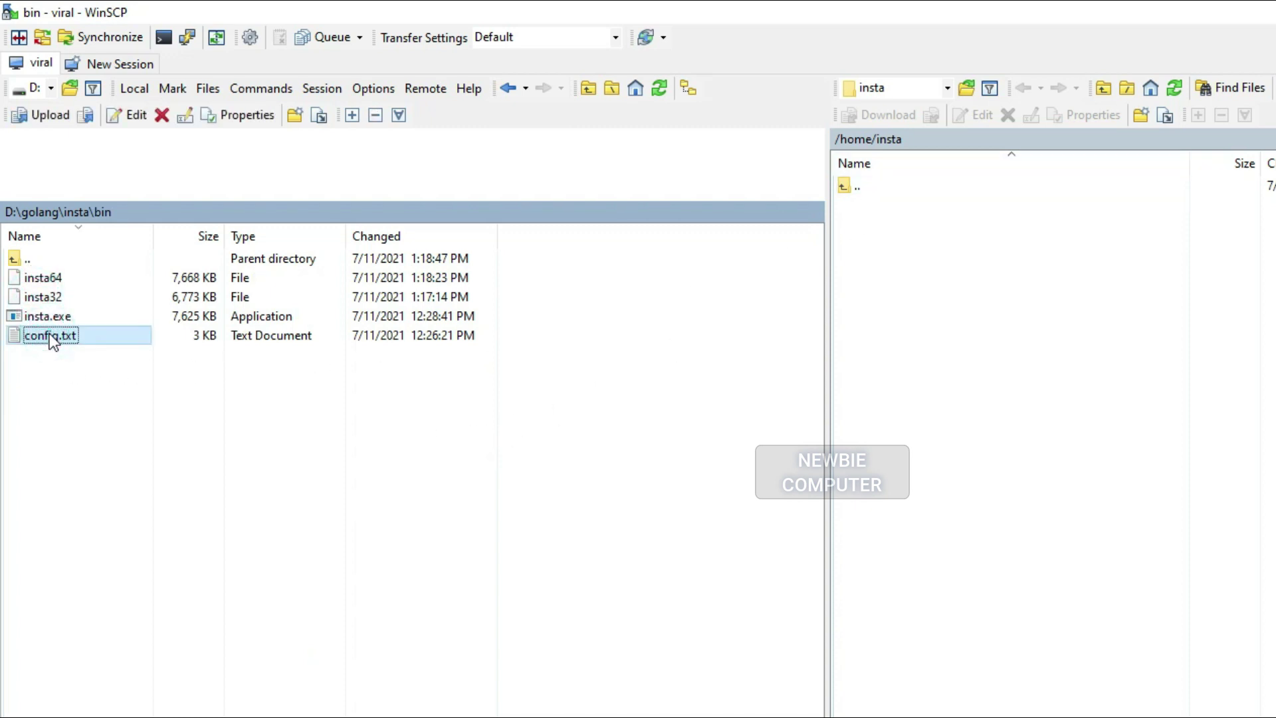
pyautogui.keyDown('ctrl'); pyautogui.click(53, 276); pyautogui.keyUp('ctrl')
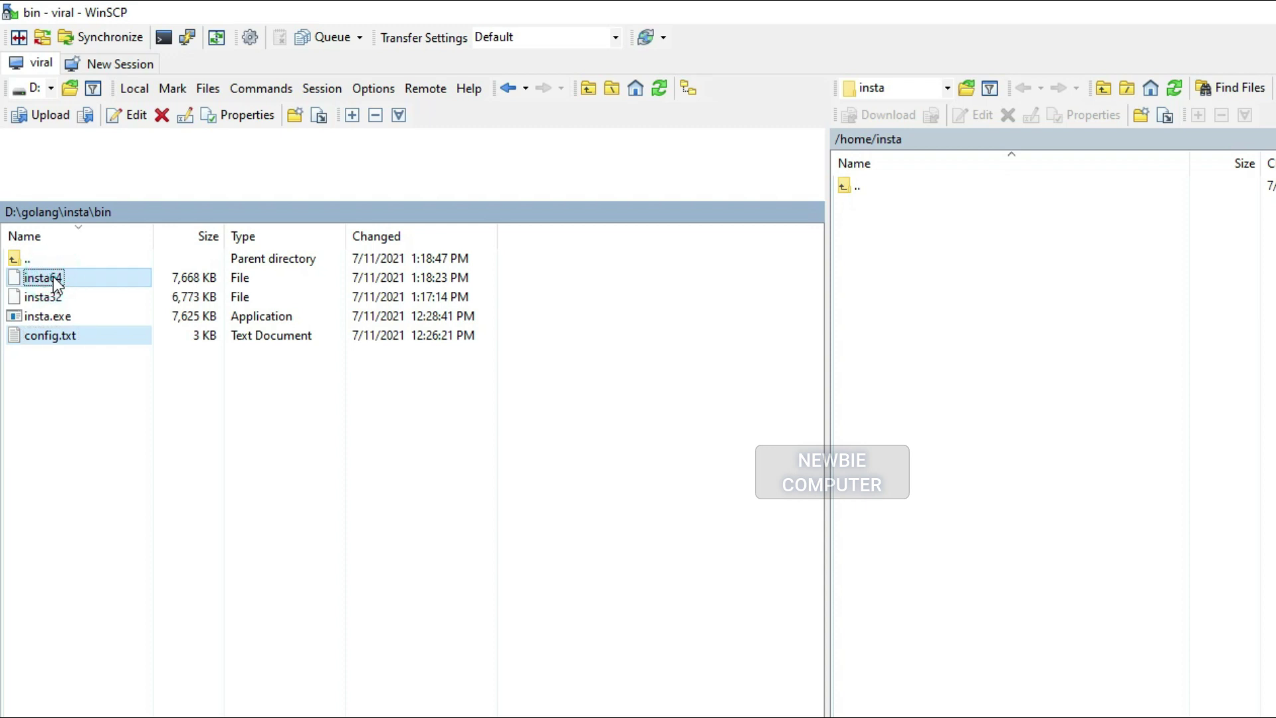
pyautogui.moveTo(55, 276); pyautogui.dragTo(1052, 604)
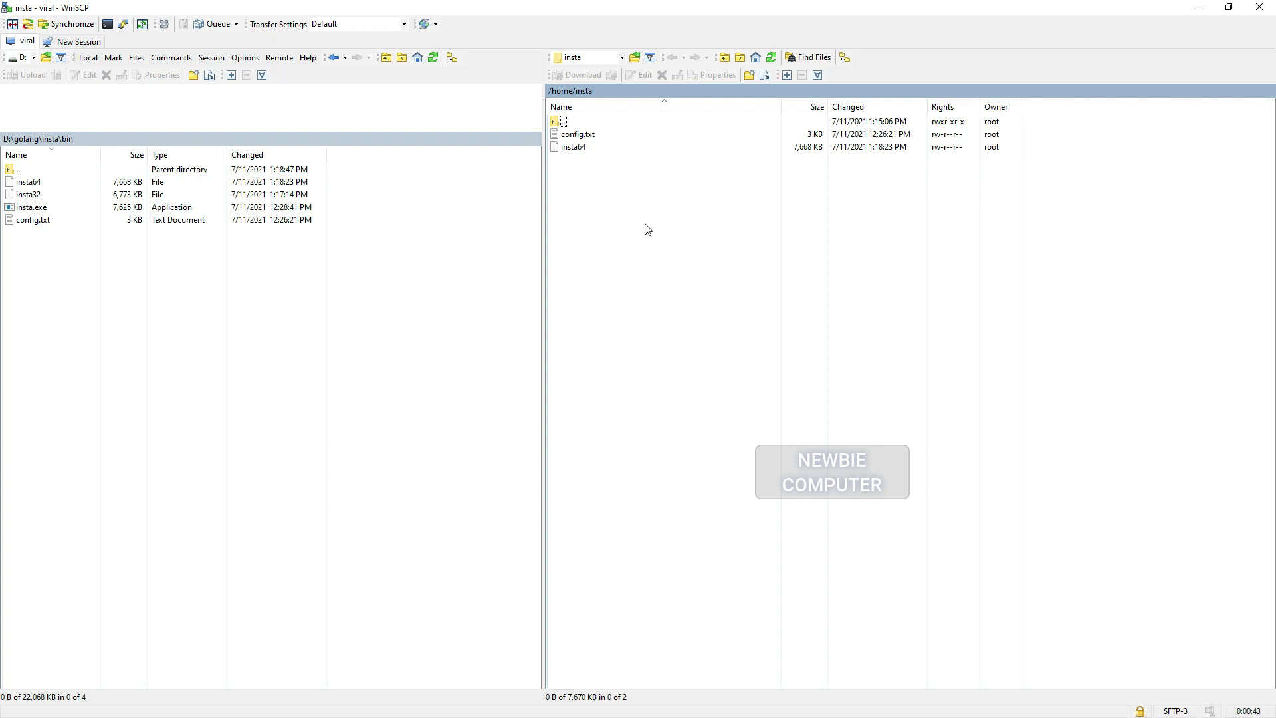
pyautogui.press('super')
# Step: Log into the saved Debian server session in PuTTY as root
pyautogui.click(1097, 695)
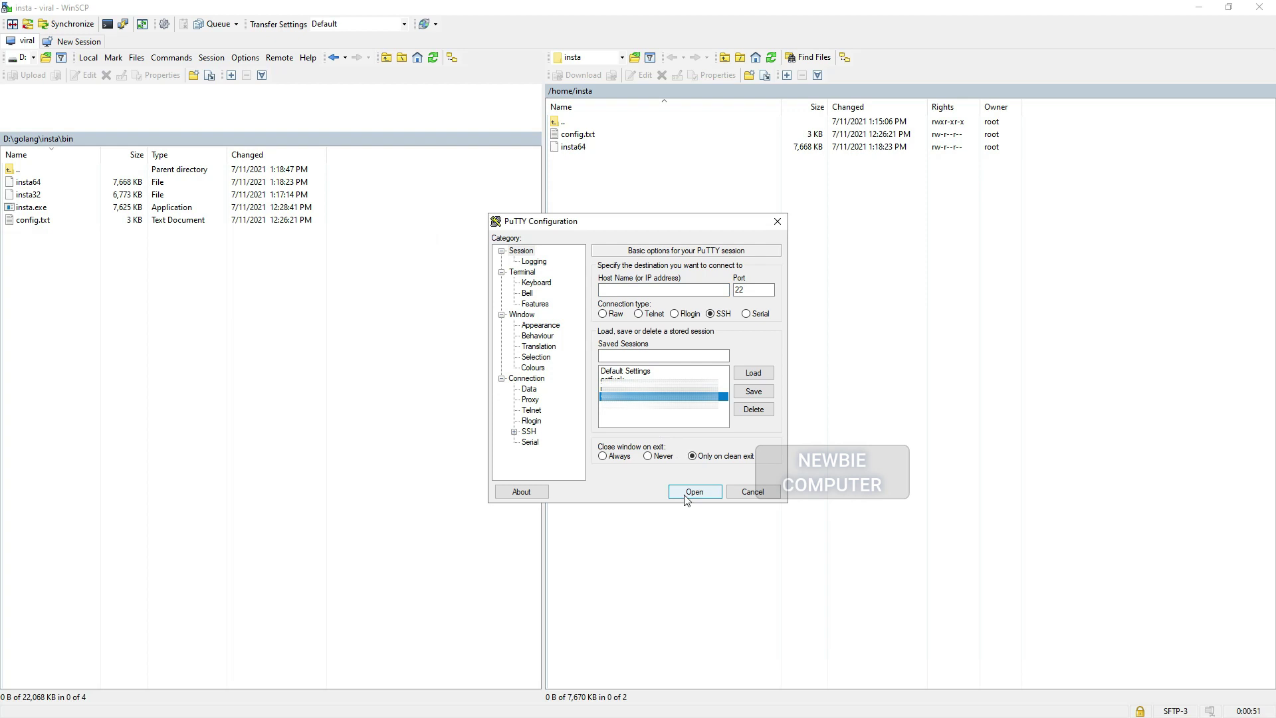
pyautogui.click(694, 491)
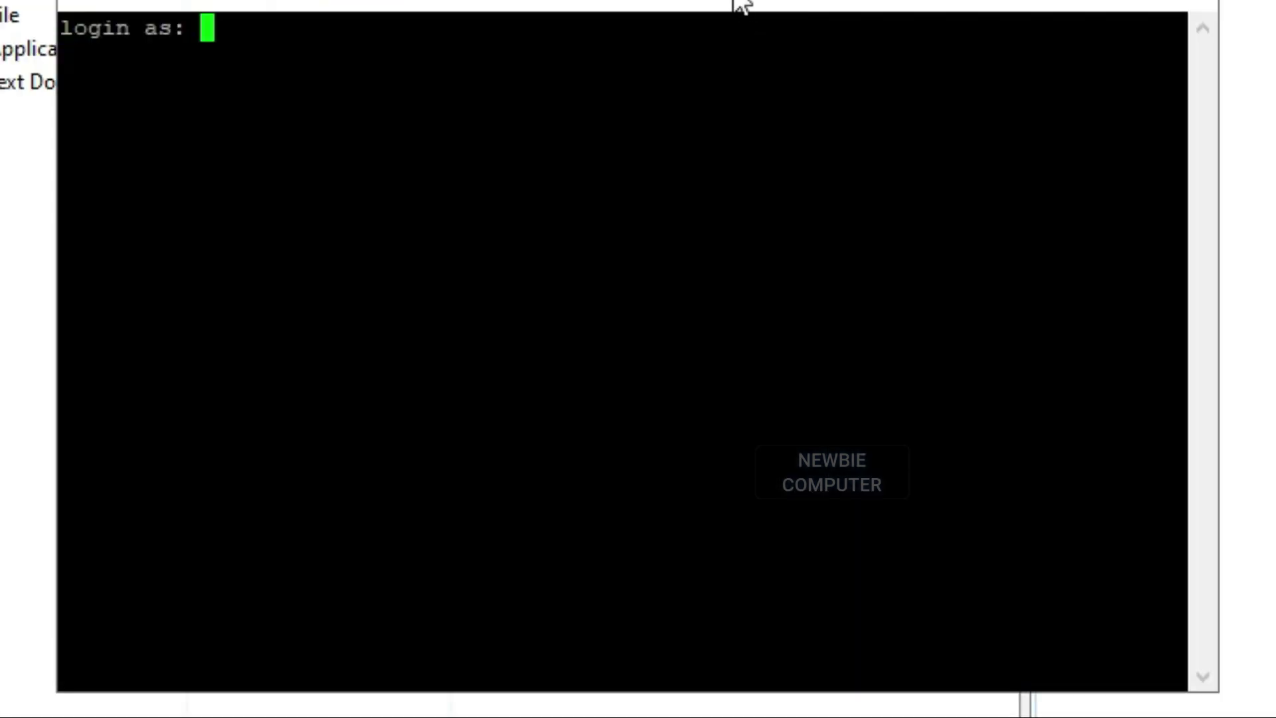
pyautogui.write('root')
pyautogui.press('Return')
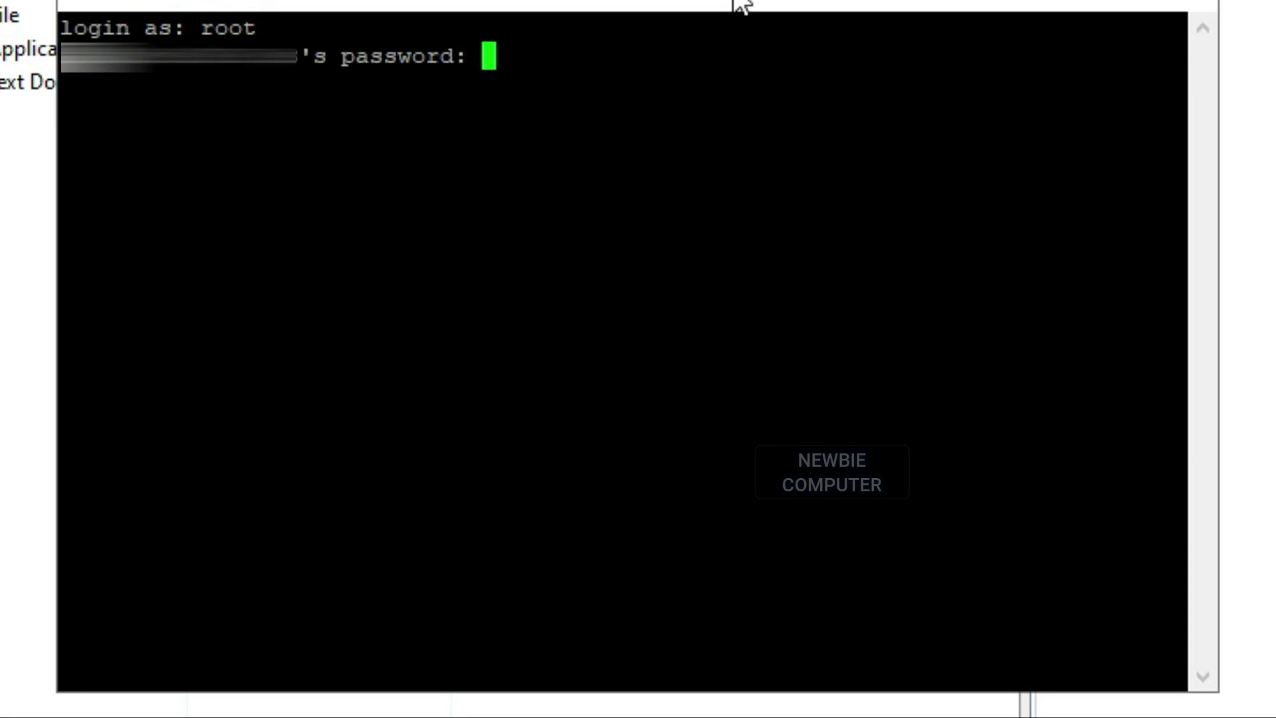
pyautogui.press('Return')
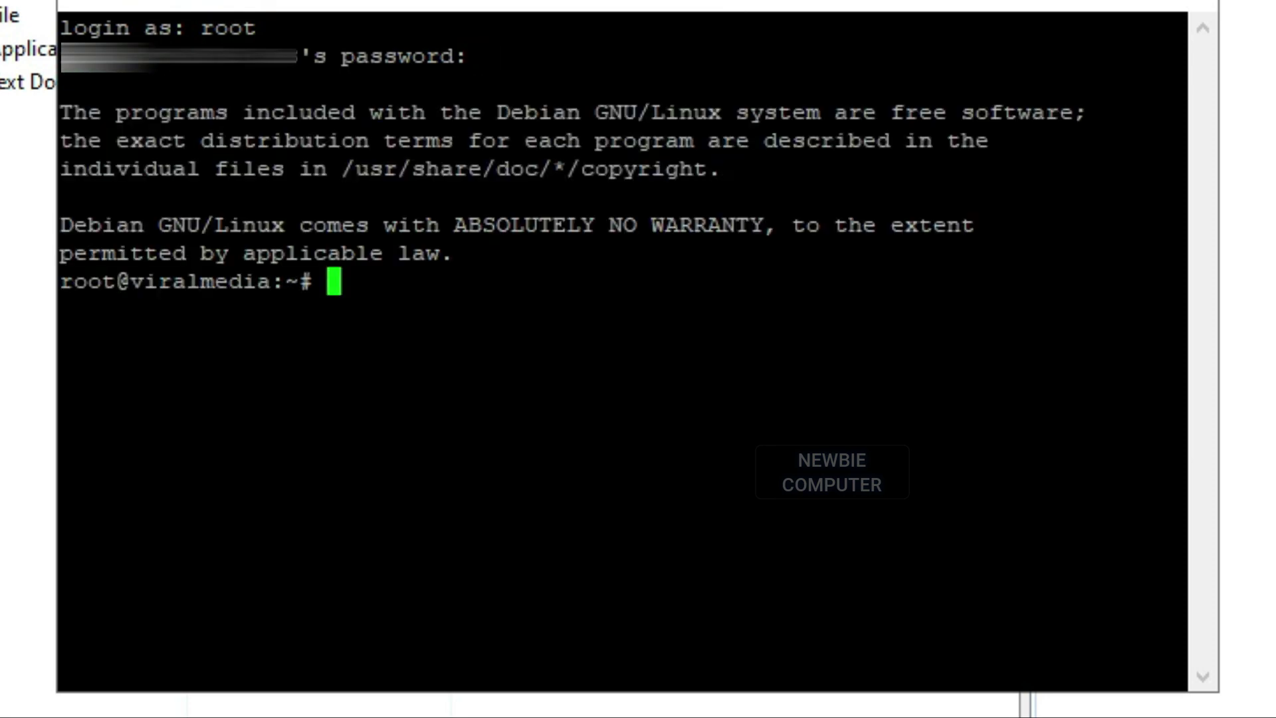
# Step: In /home/insta, list the files with ls -l and make insta64 executable with chmod +x
pyautogui.write('cd /home')
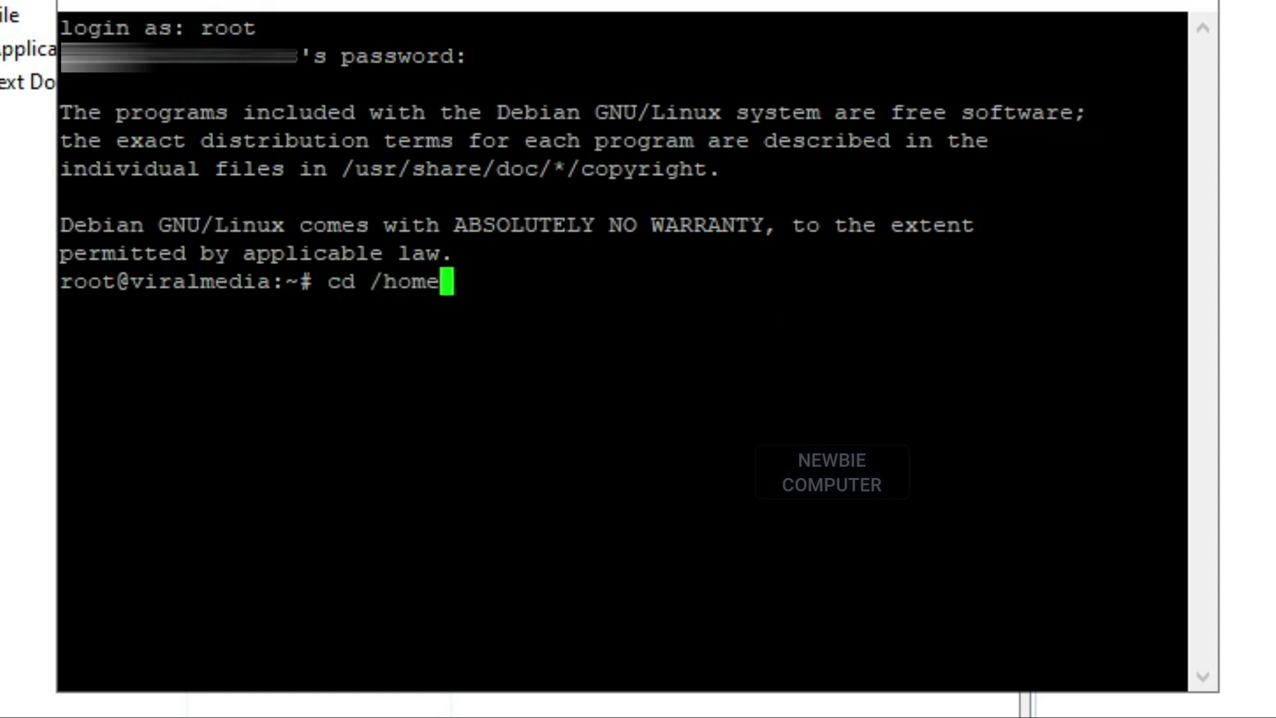
pyautogui.write('/insta')
pyautogui.press('Return')
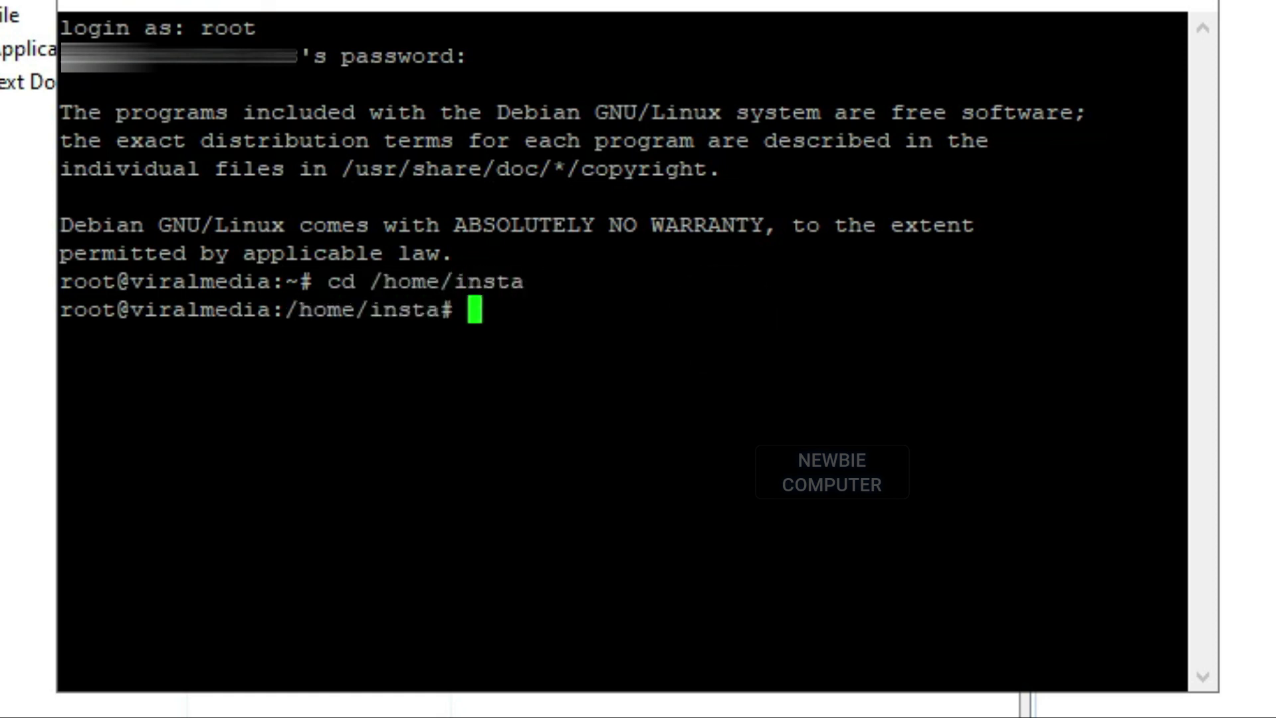
pyautogui.write('ls -l')
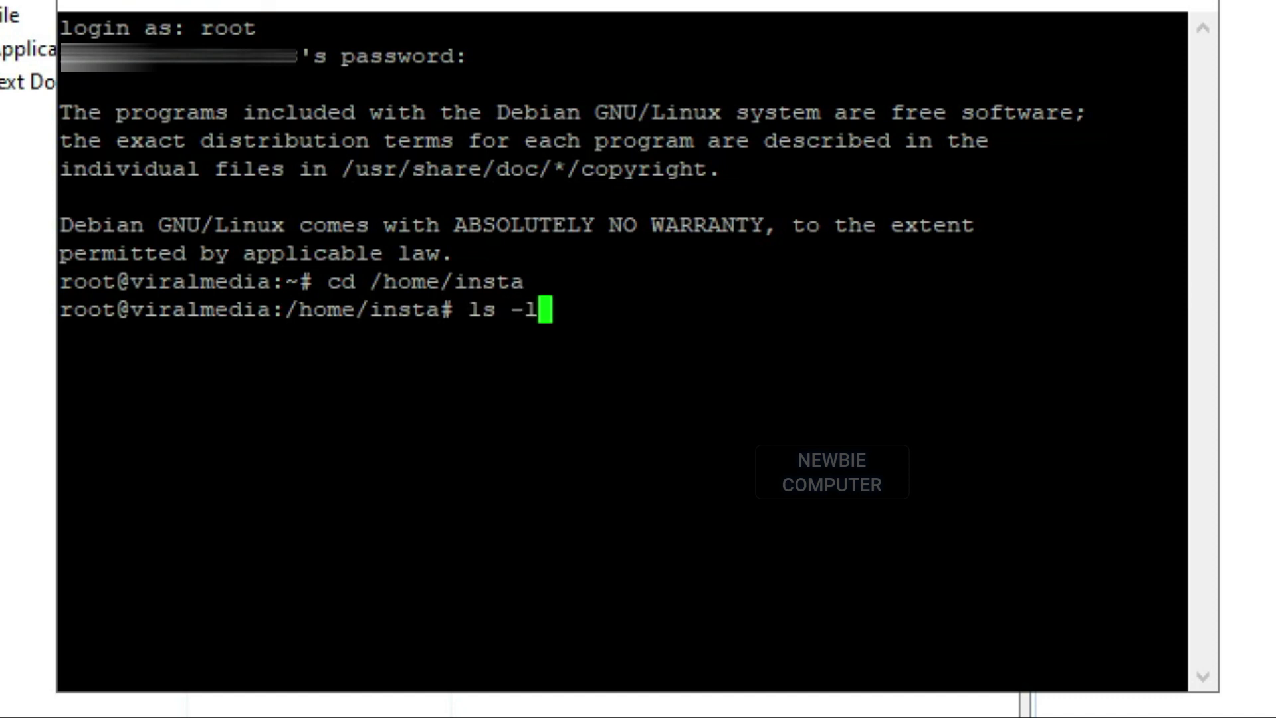
pyautogui.press('Return')
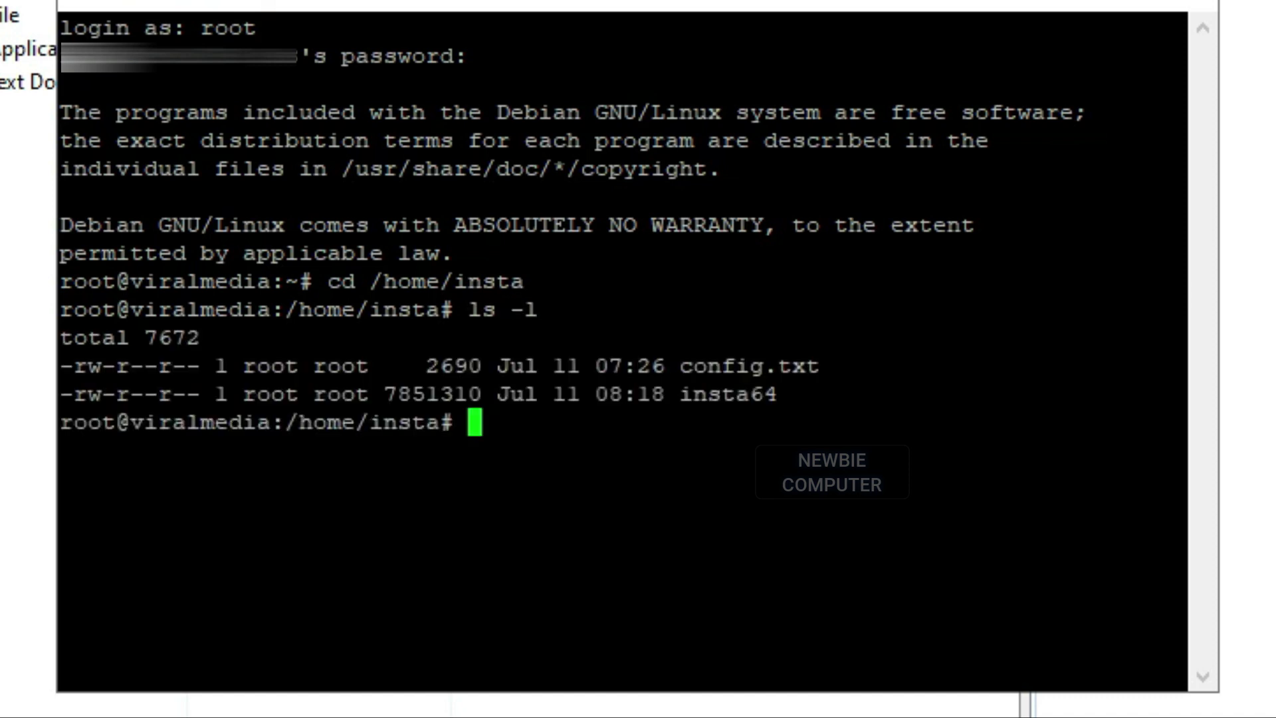
pyautogui.write('chmod +')
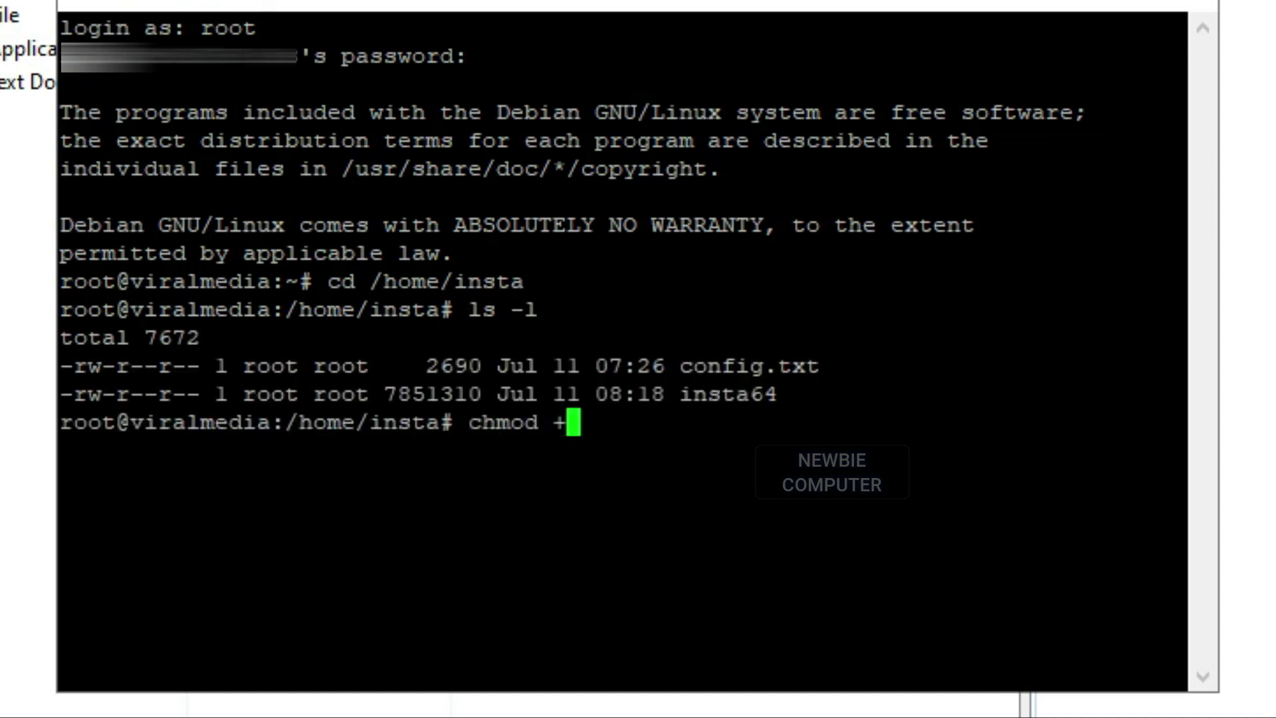
pyautogui.write('x ins')
pyautogui.press('Tab')
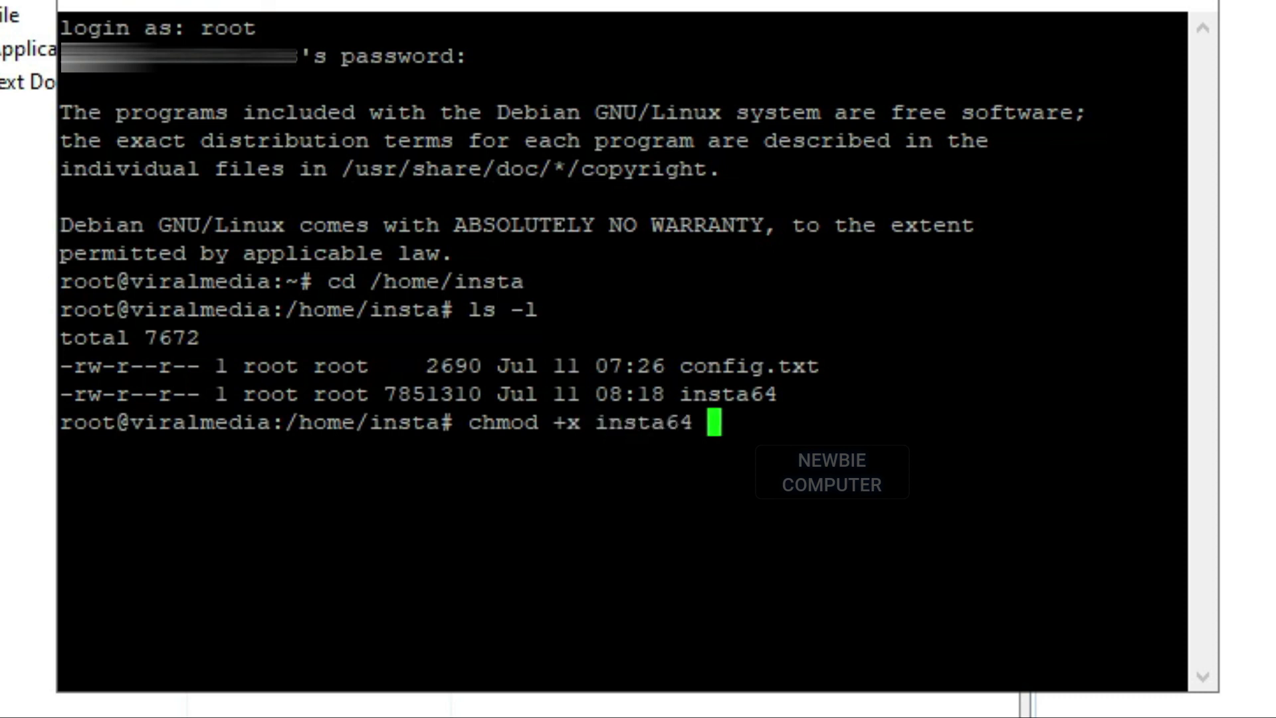
pyautogui.press('Return')
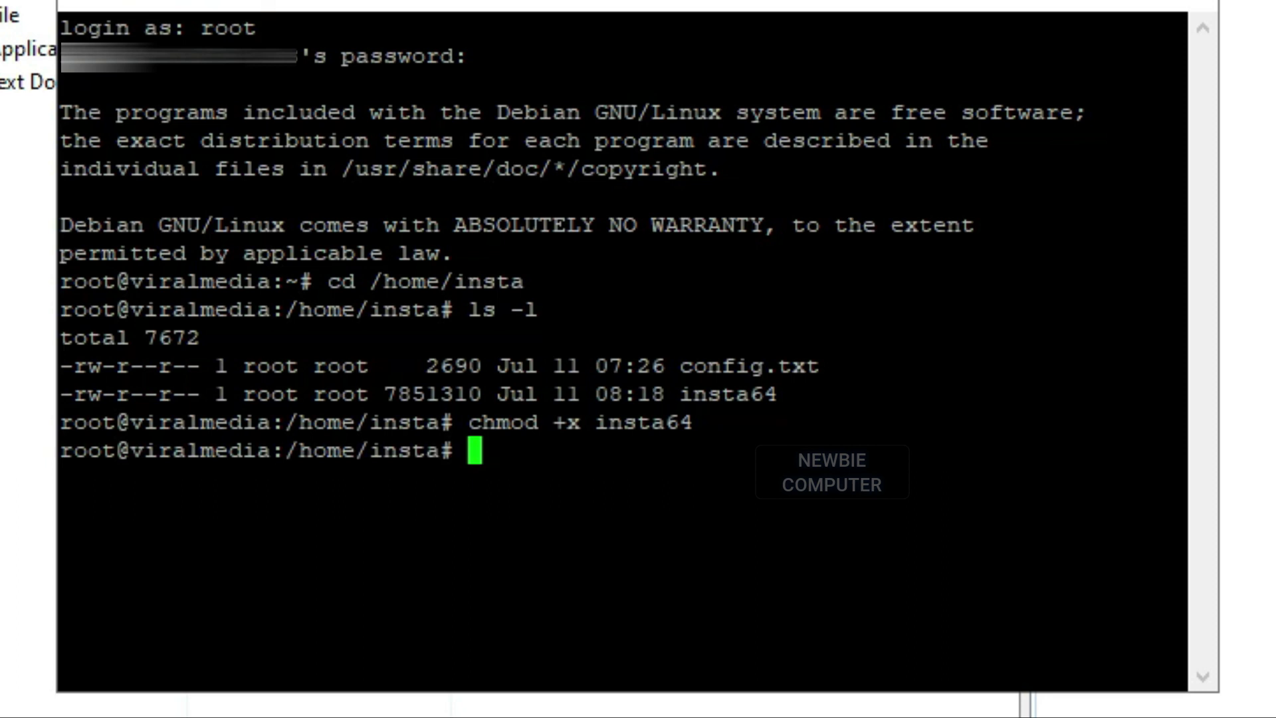
# Step: Run ./insta64 once to see the bot's log, then stop it with Ctrl+C
pyautogui.write('./insta64')
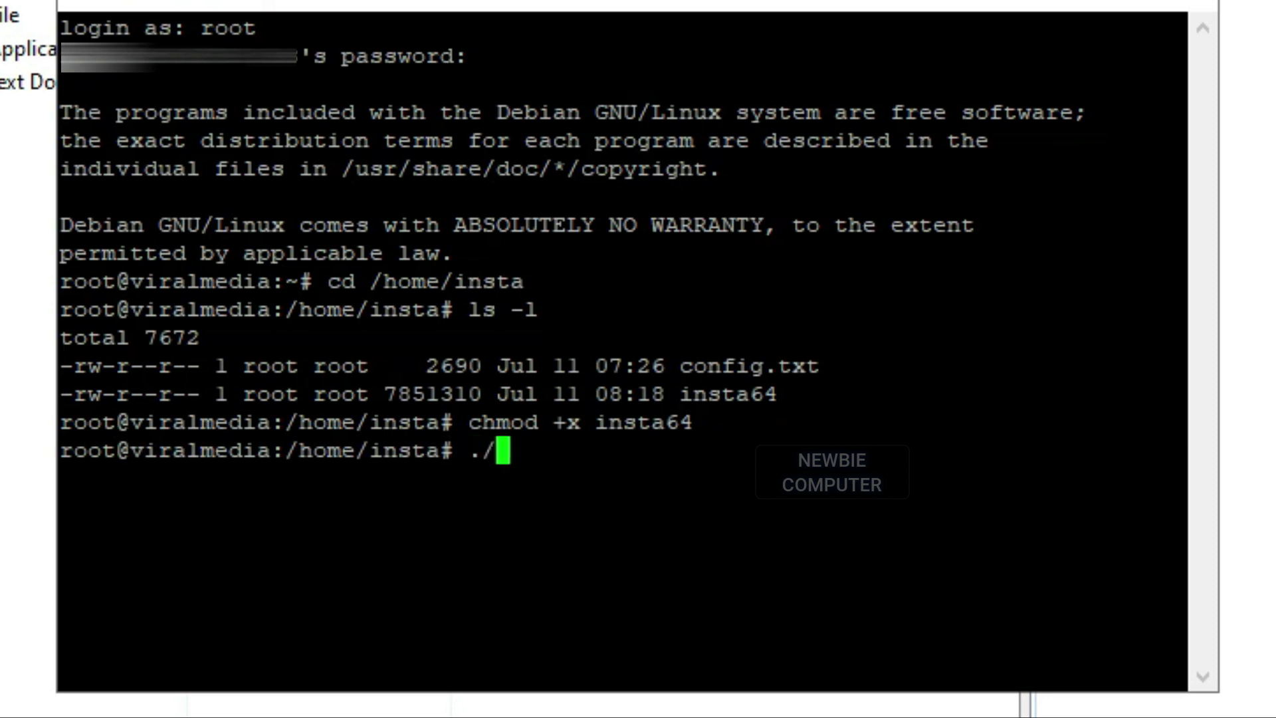
pyautogui.press('Return')
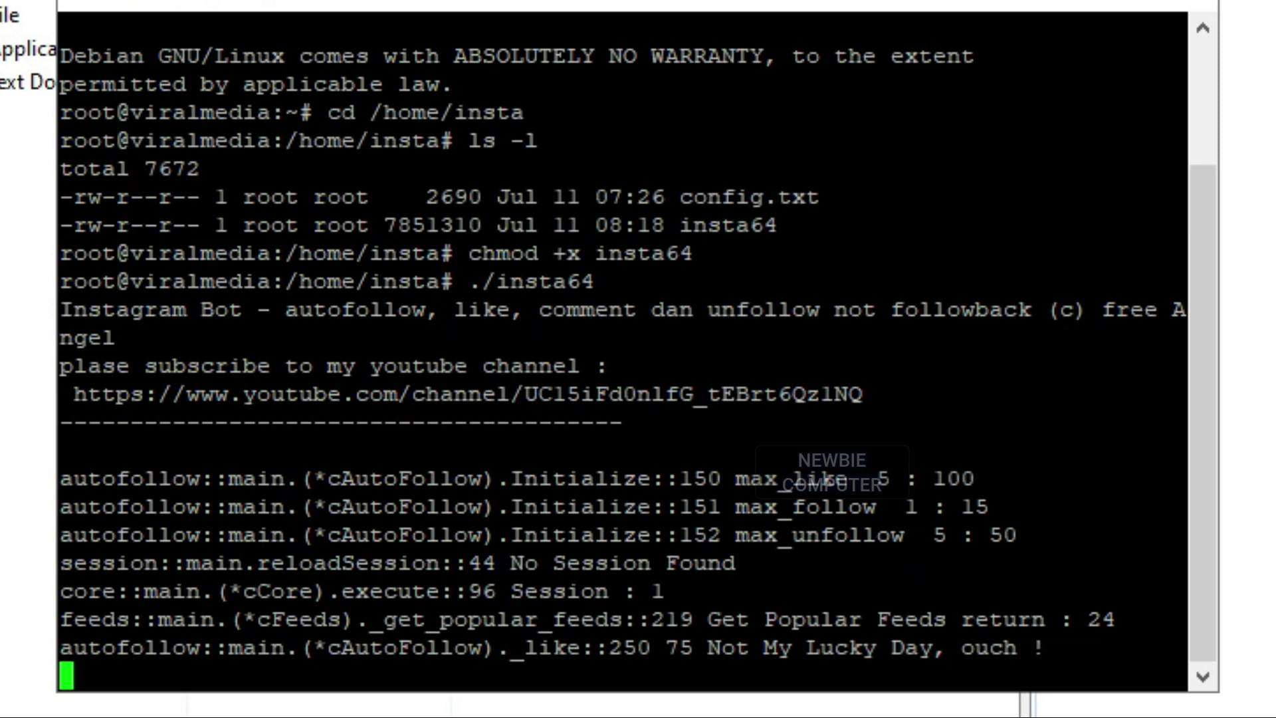
pyautogui.hotkey('ctrl', 'c')
# Step: Rerun the bot in the background with ./insta64 > test.txt &
pyautogui.press('Up')
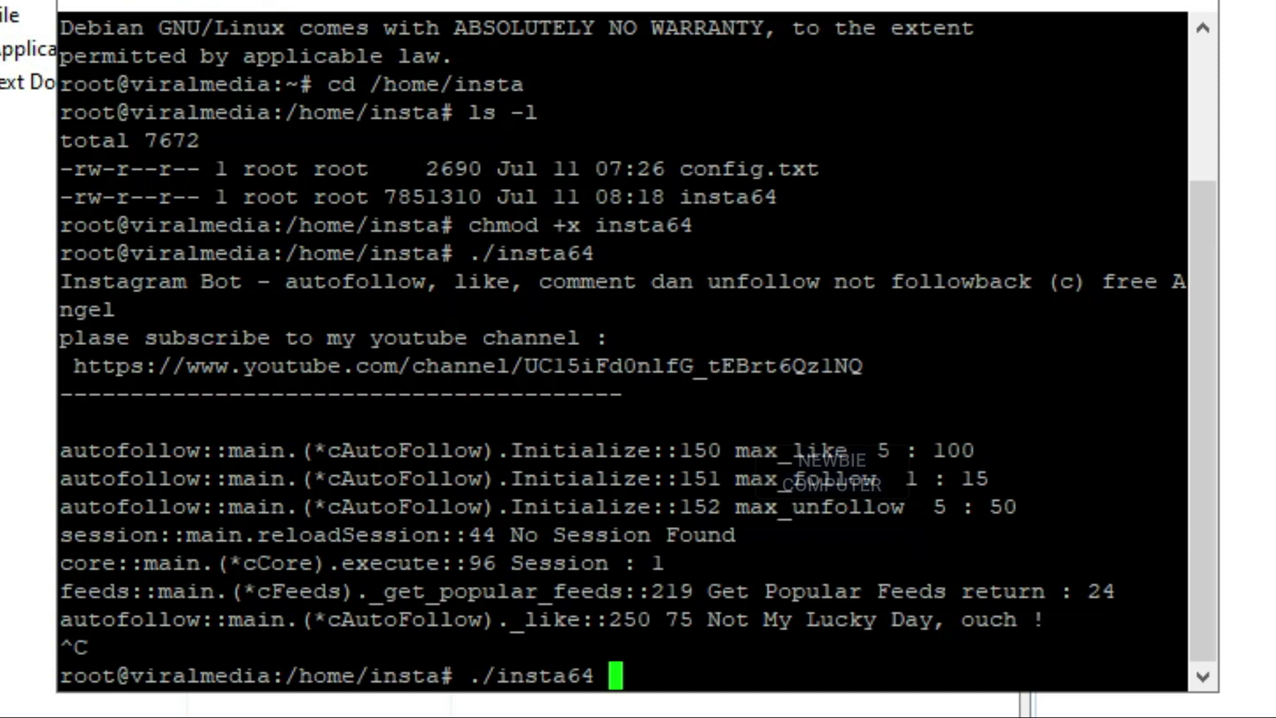
pyautogui.write('> nu')
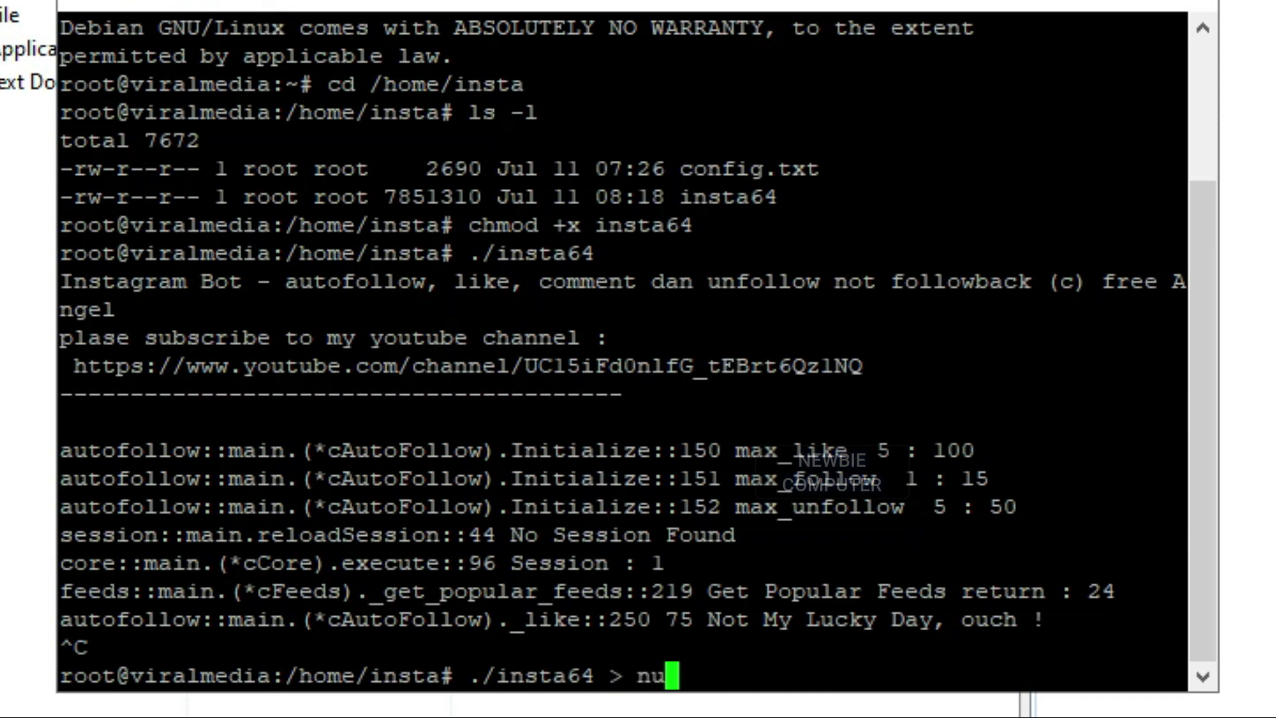
pyautogui.write('ll')
pyautogui.press('BackSpace')
pyautogui.press('BackSpace')
pyautogui.press('BackSpace')
pyautogui.press('BackSpace')
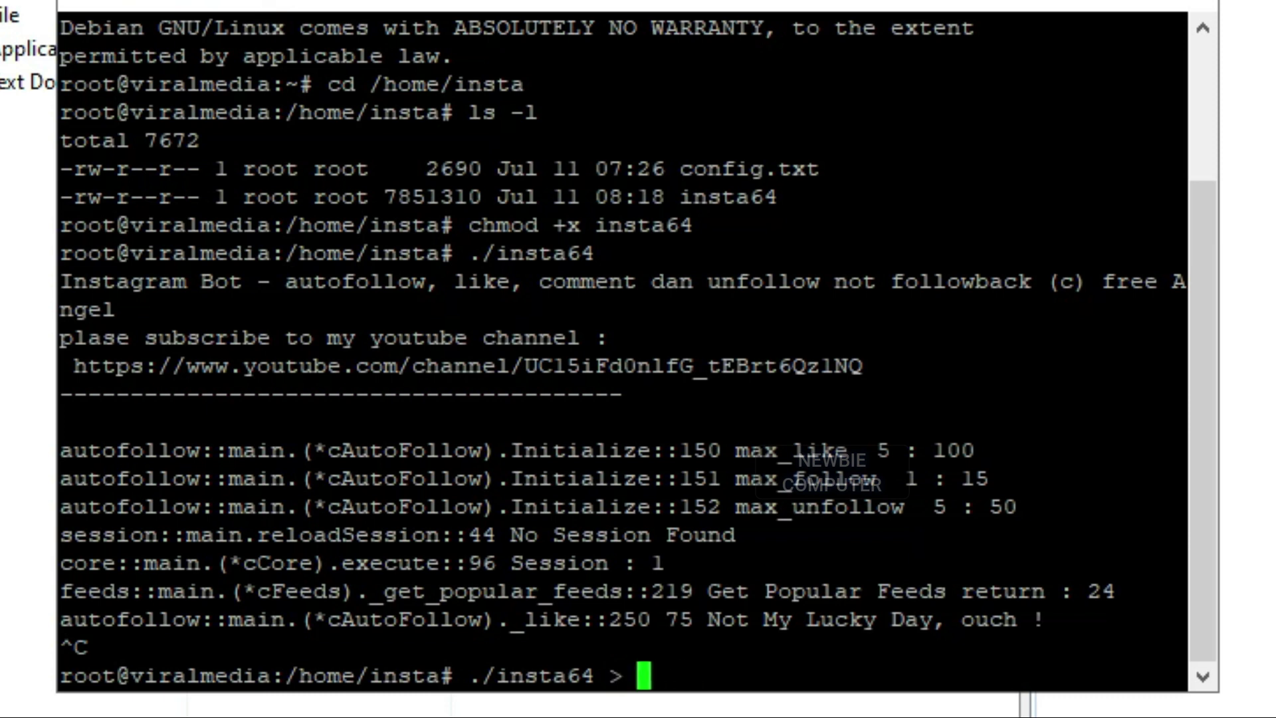
pyautogui.write('test.txt ')
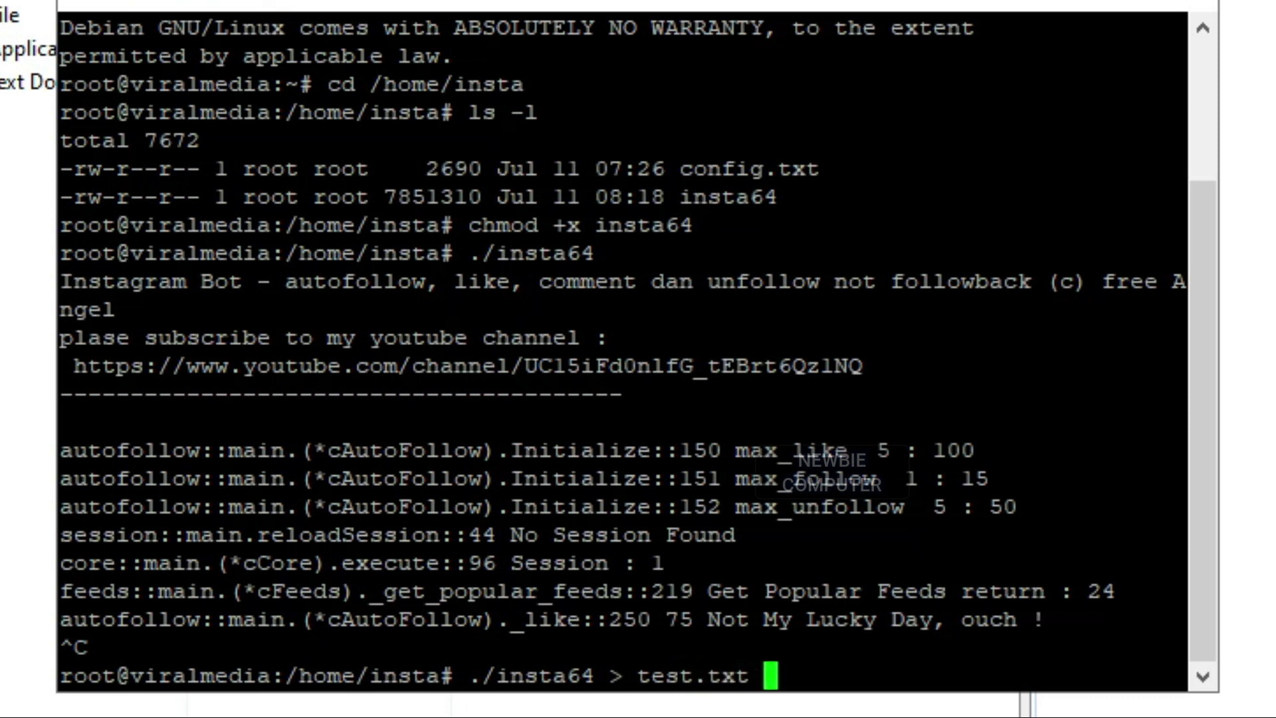
pyautogui.write('&')
pyautogui.press('Return')
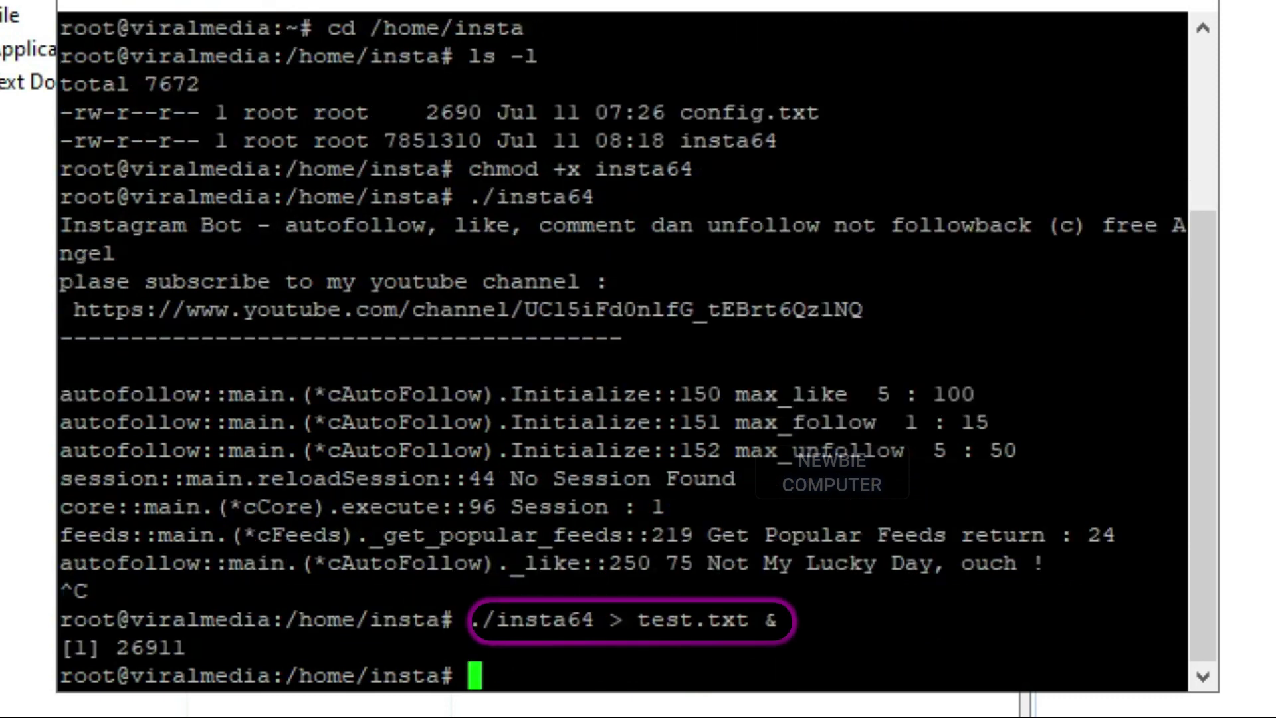
# Step: List all processes with ps -aux and pick out the ./insta64 row
pyautogui.write('ps -aux')
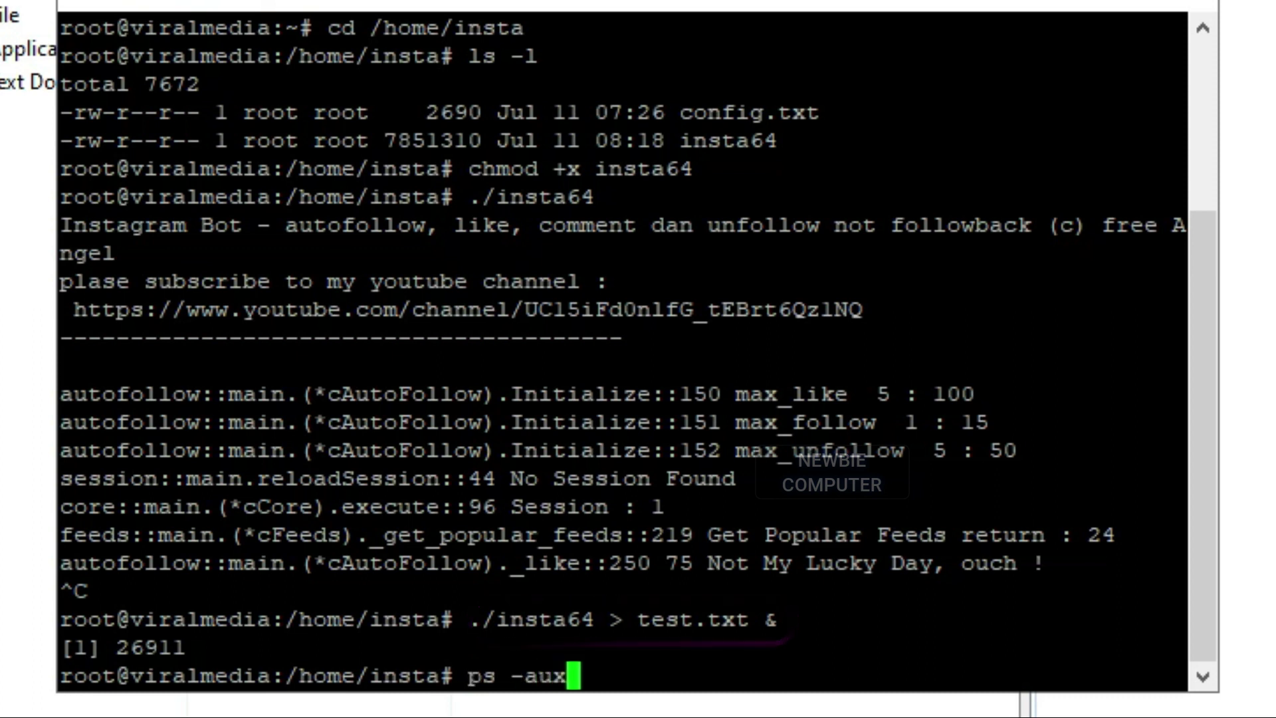
pyautogui.press('Return')
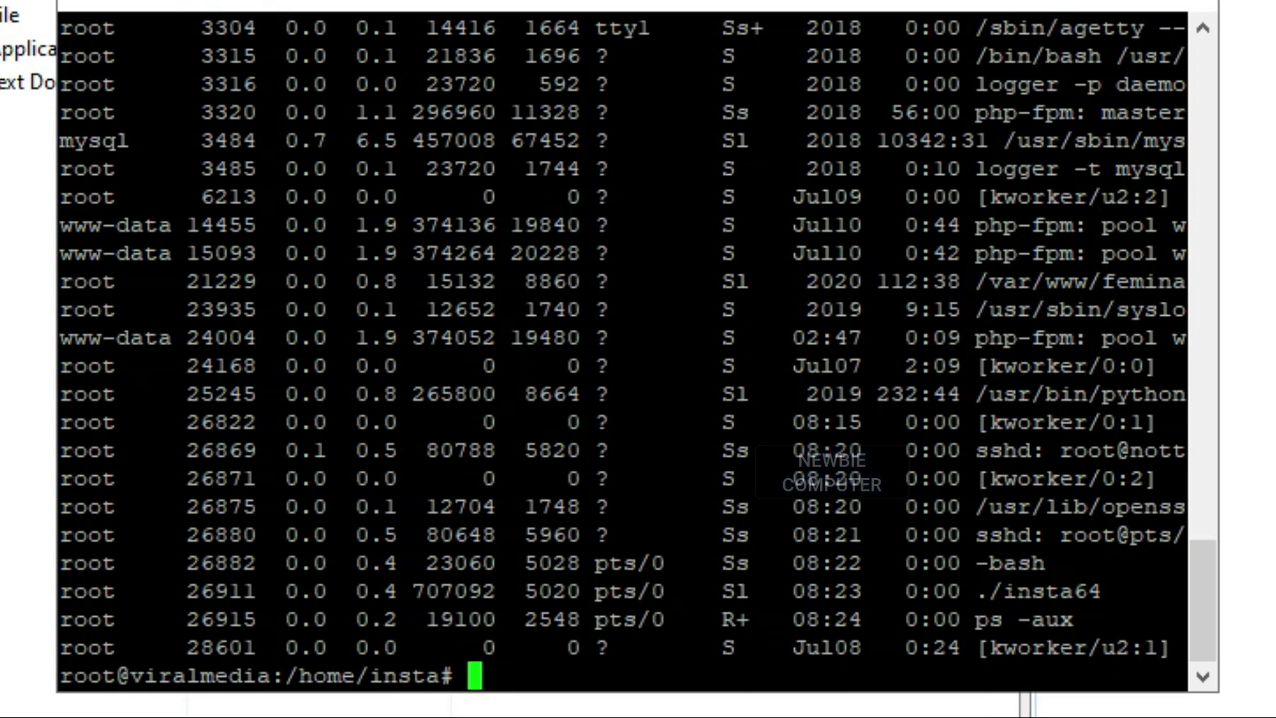
pyautogui.moveTo(1186, 591); pyautogui.dragTo(981, 591)
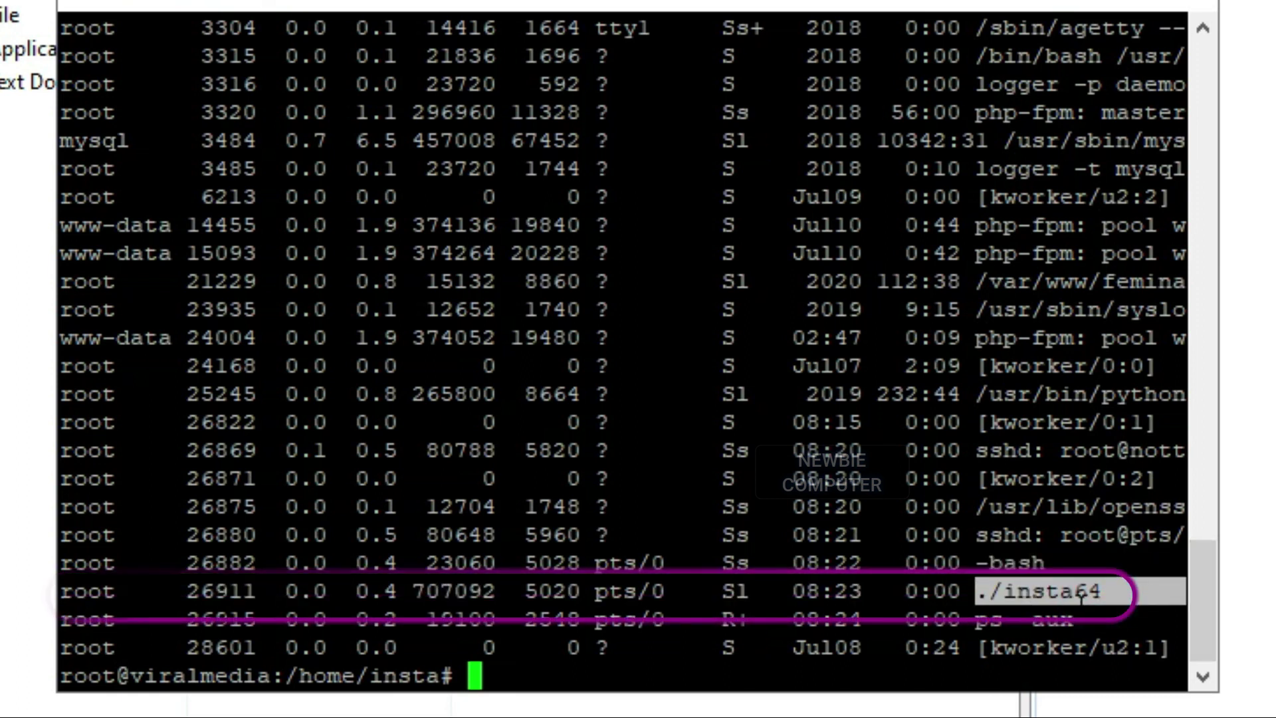
pyautogui.click(901, 665)
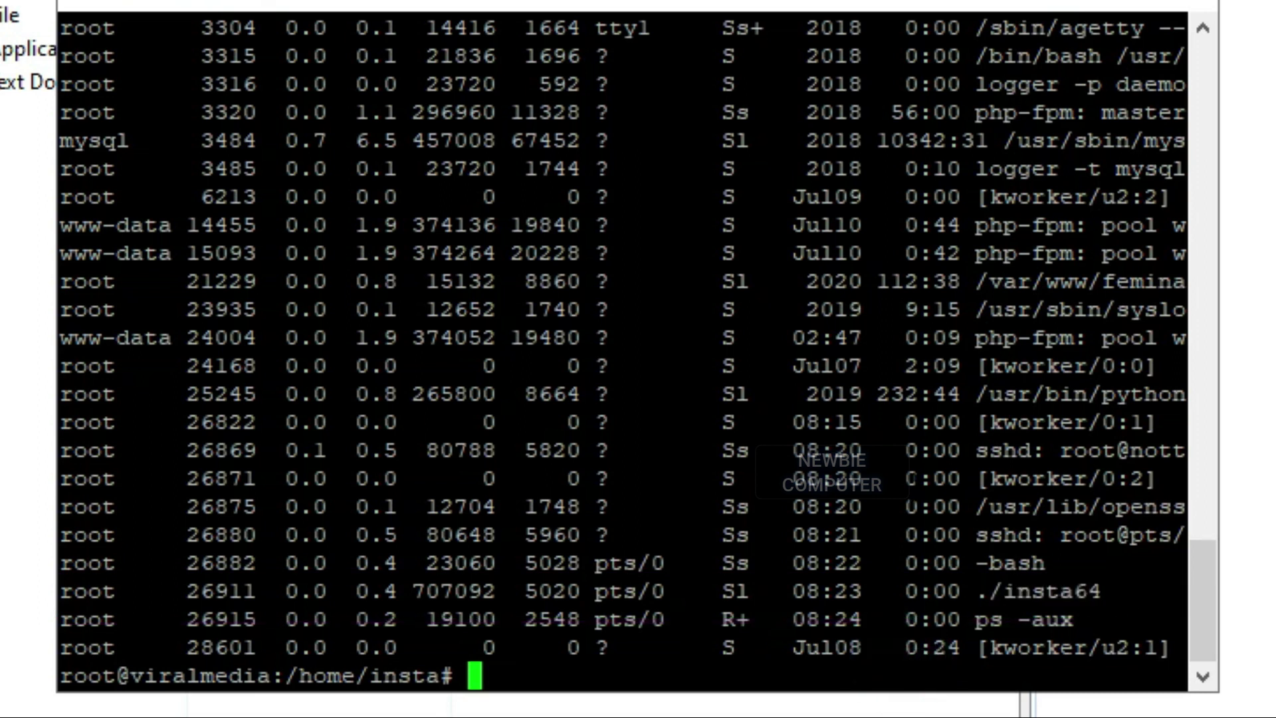
# Step: Terminate the bot with killall insta64, then enter cat logs.txt at the prompt
pyautogui.write('kill')
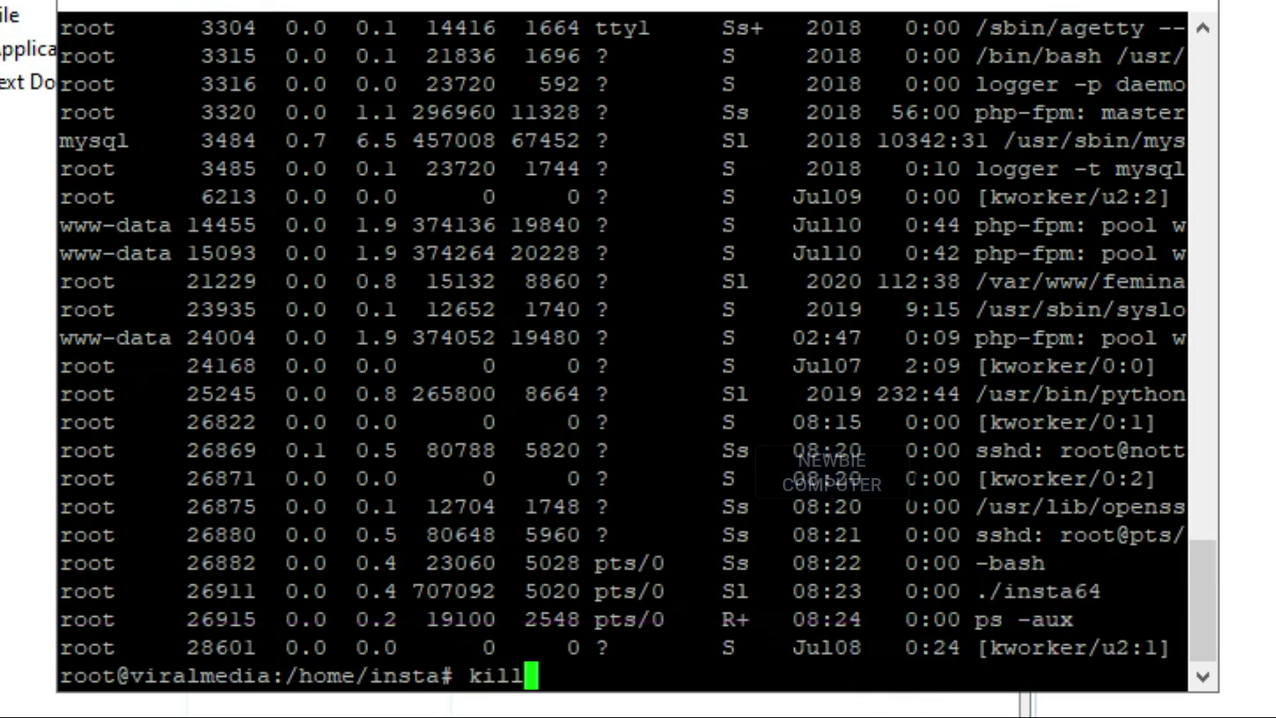
pyautogui.write('all insta64')
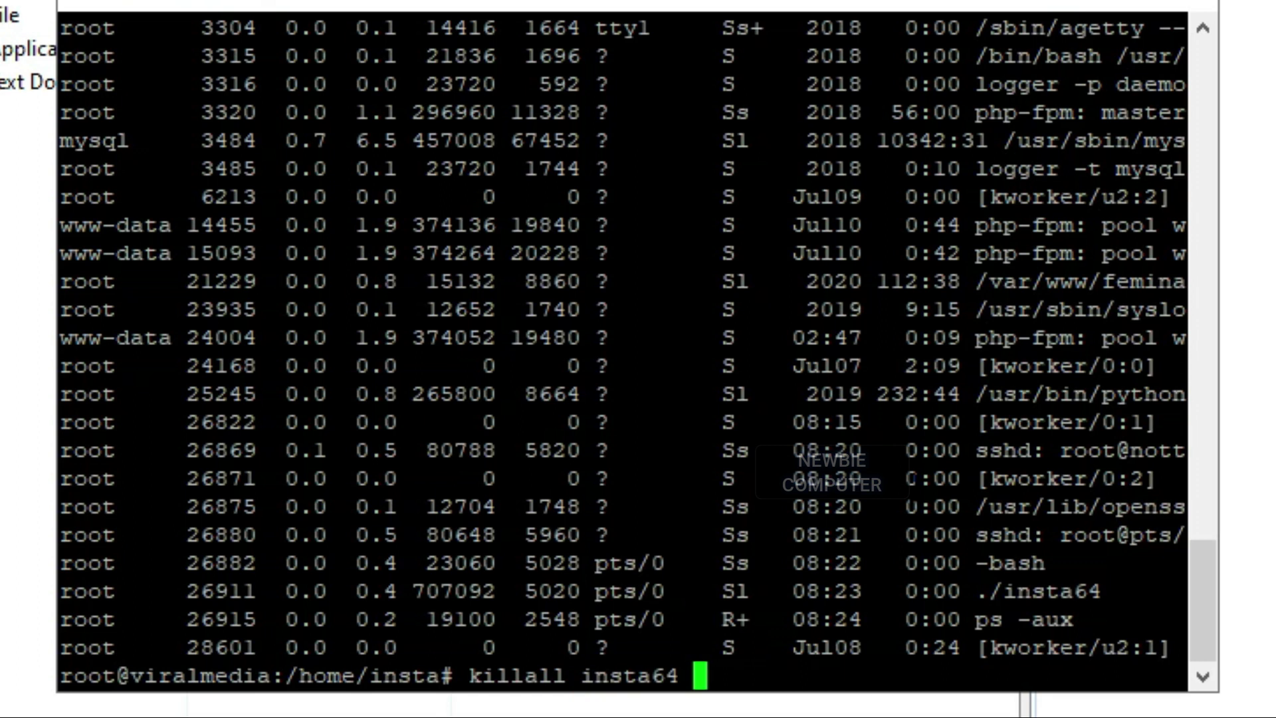
pyautogui.press('Return')
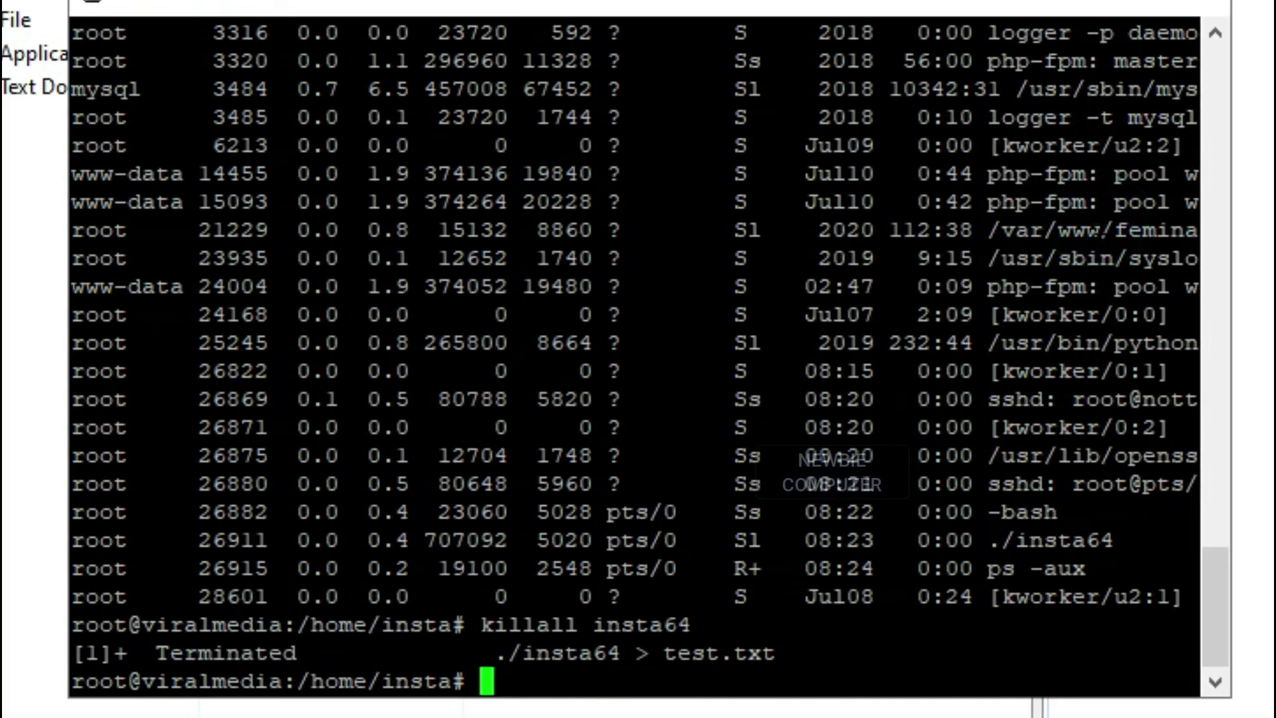
pyautogui.write('cat logs.txt')
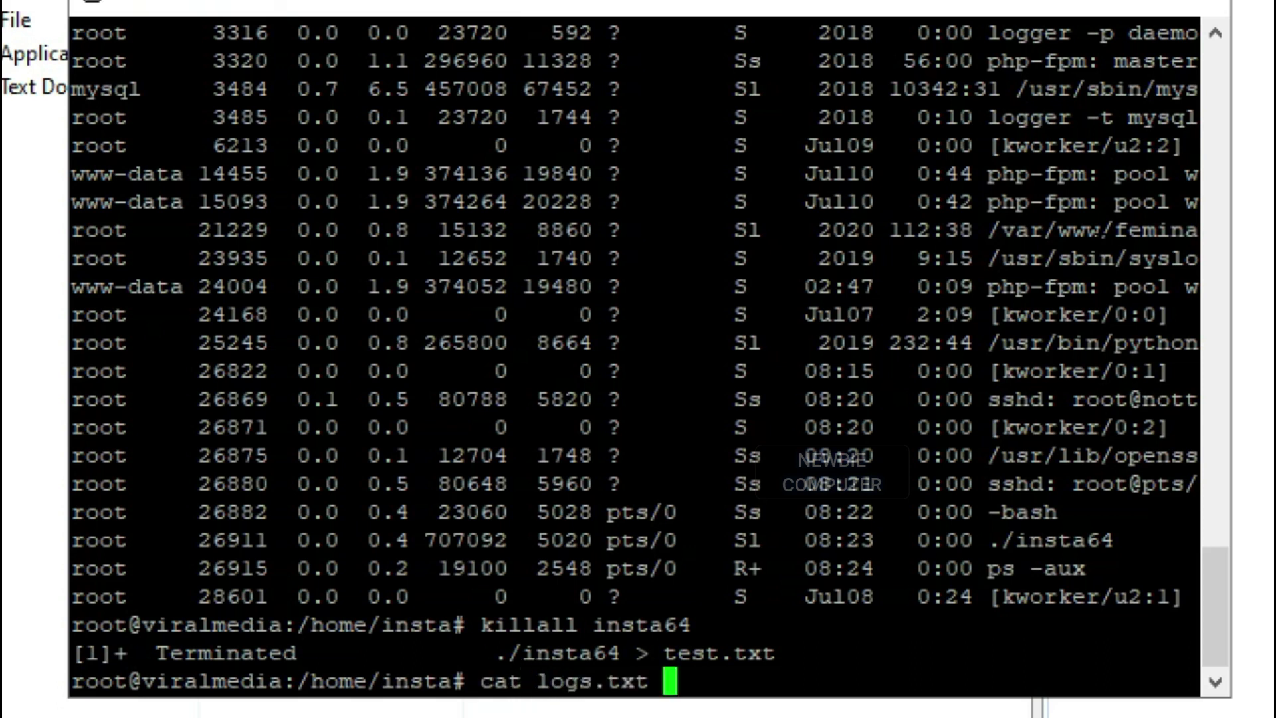
# Step: Run cat logs.txt to print the bot's session and login log
pyautogui.press('Return')
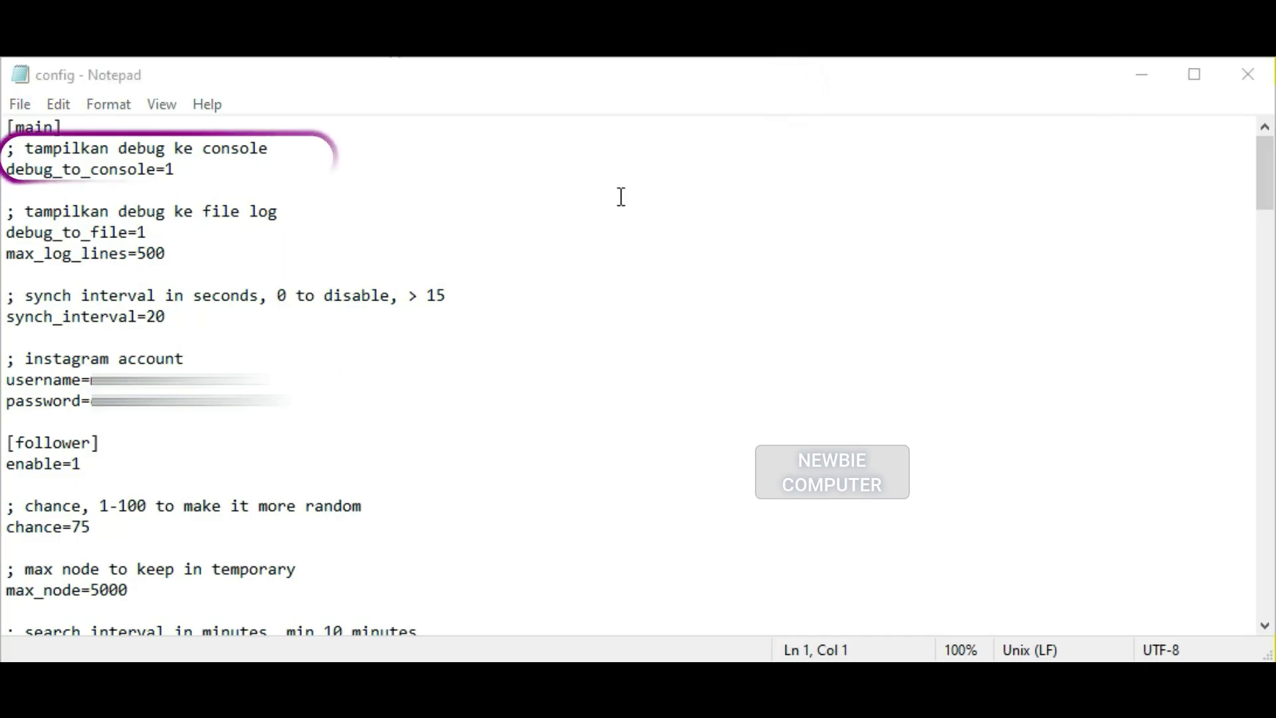
pyautogui.click(302, 163)
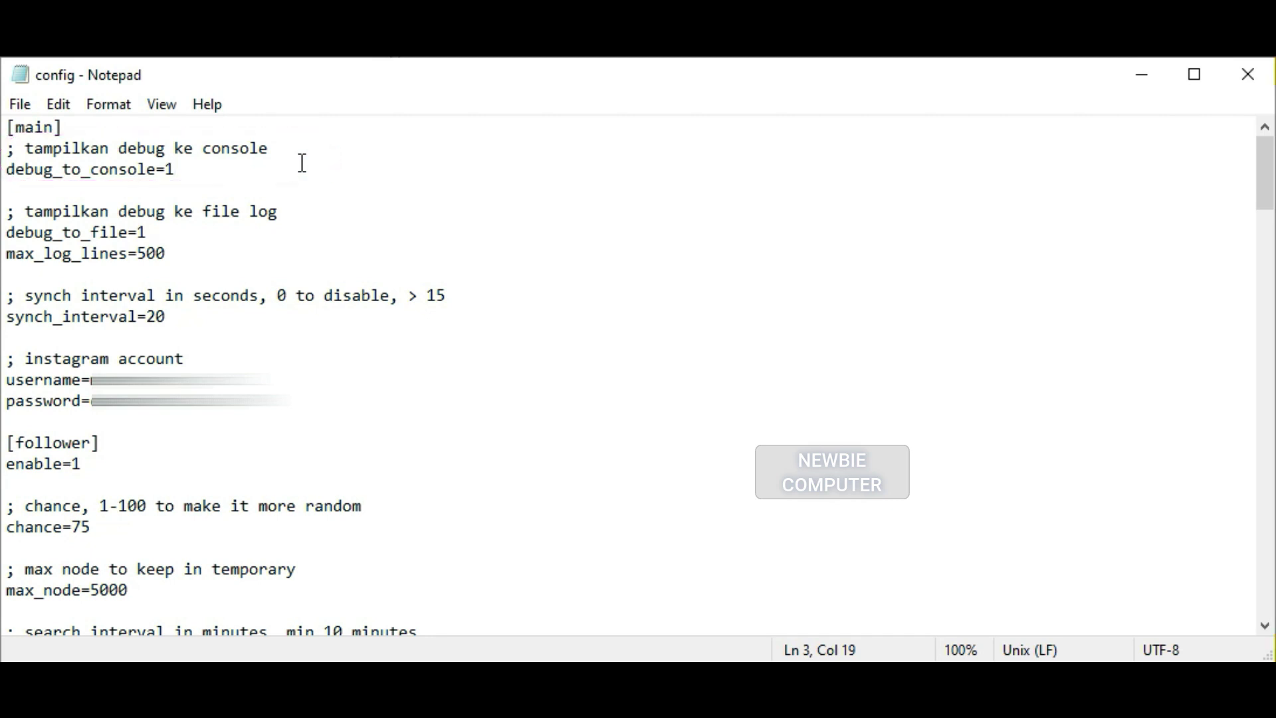
pyautogui.click(291, 235)
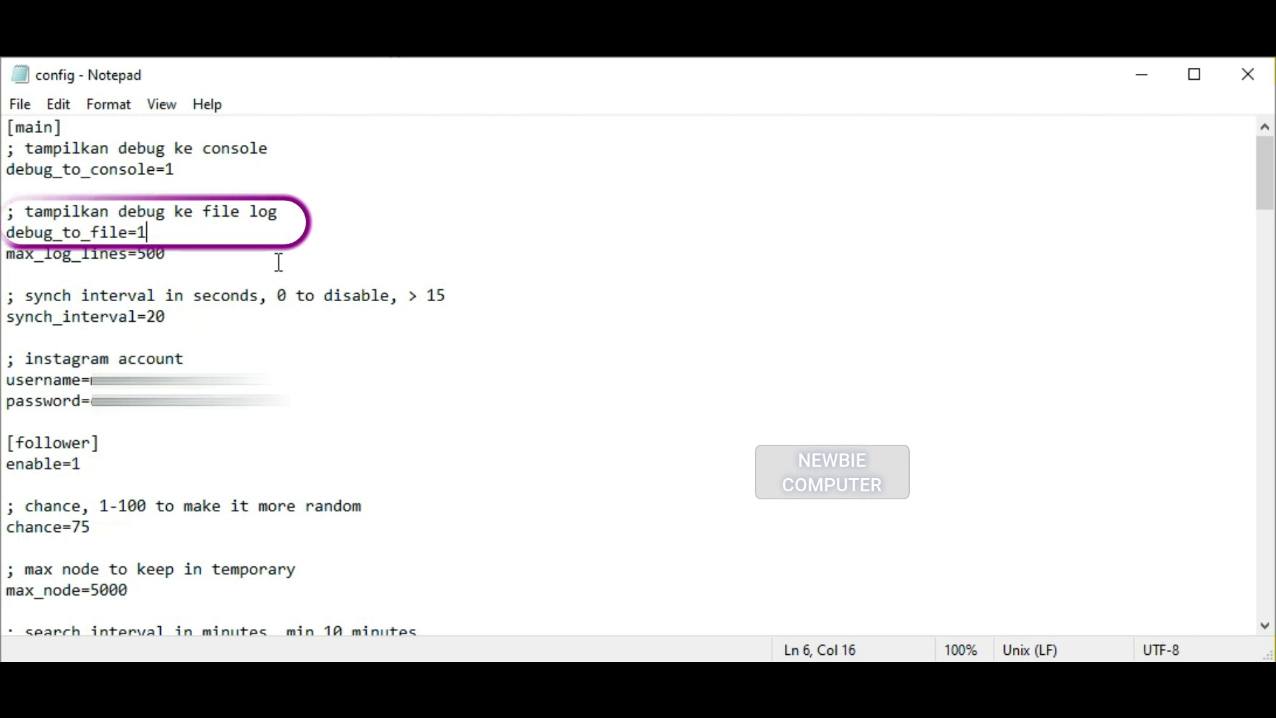
pyautogui.click(278, 262)
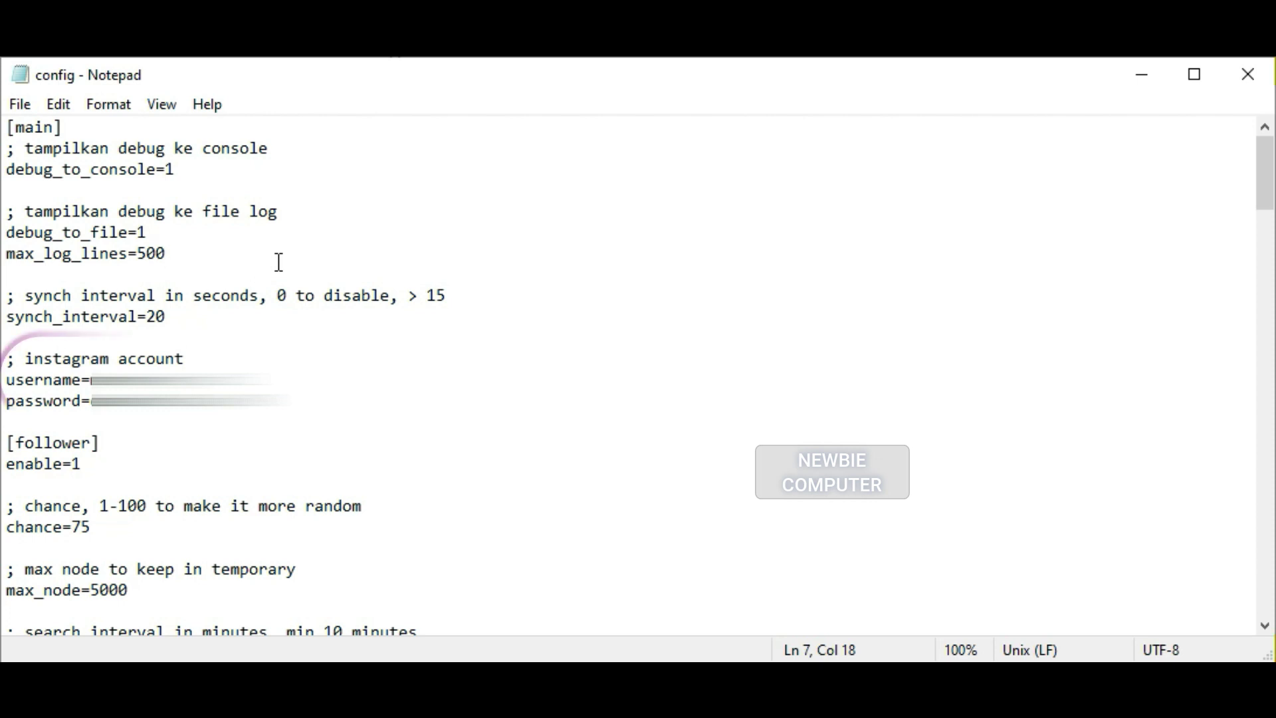
pyautogui.click(262, 320)
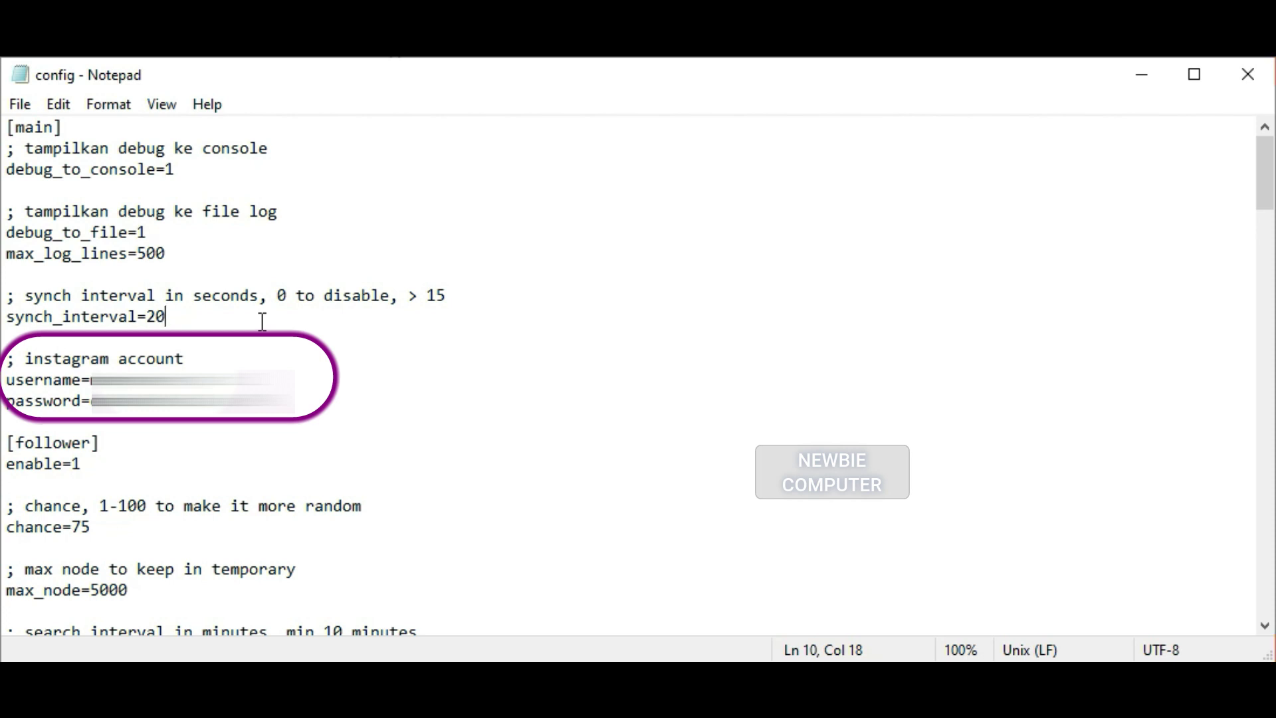
pyautogui.click(250, 367)
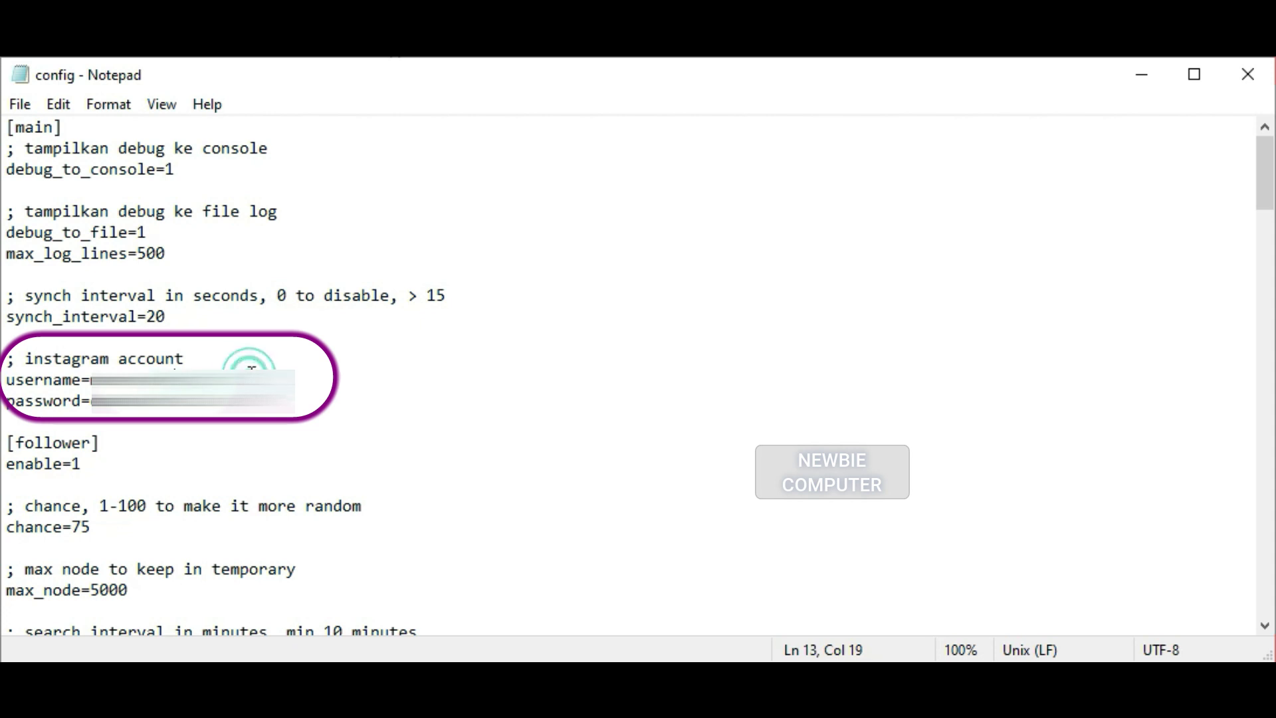
pyautogui.click(299, 401)
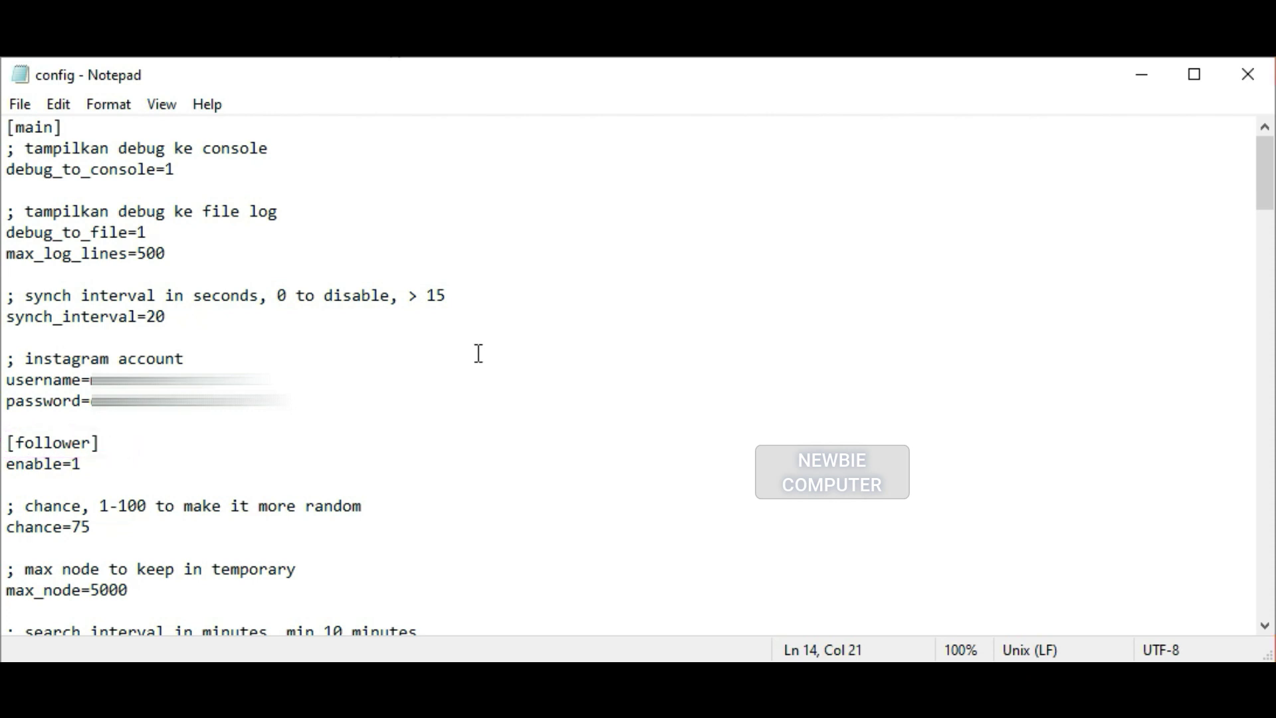
pyautogui.click(222, 459)
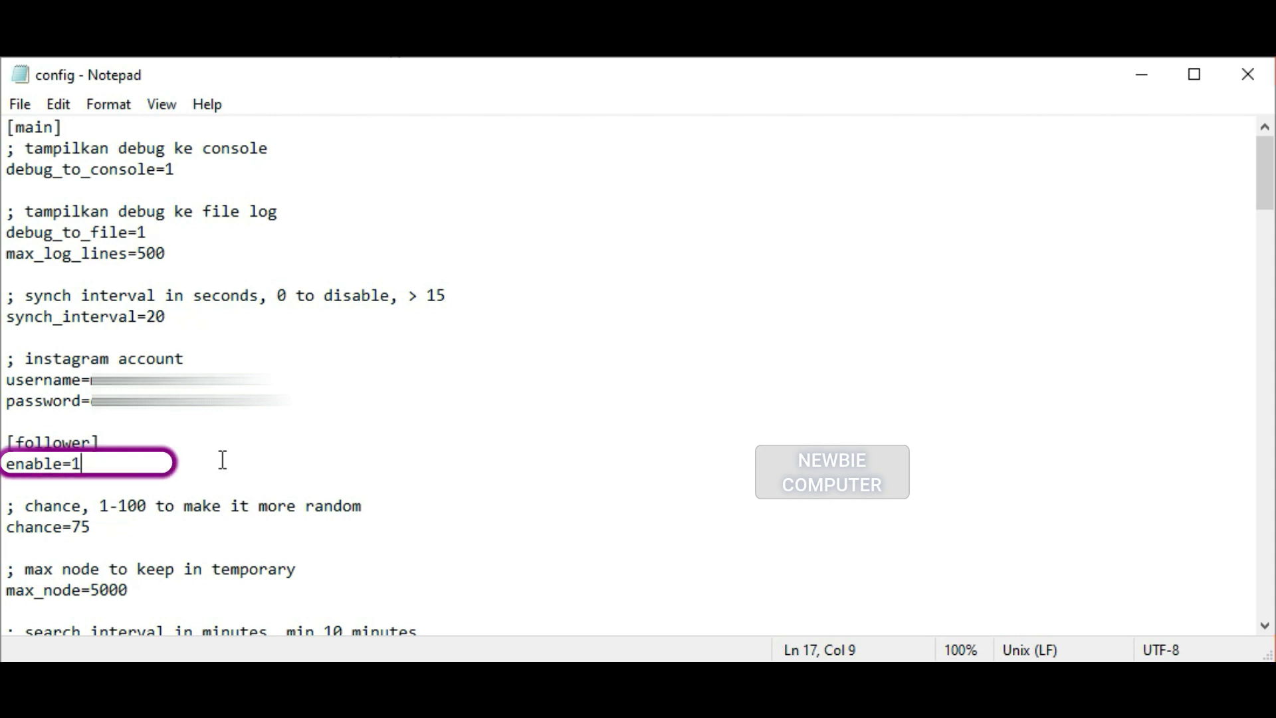
pyautogui.click(239, 537)
pyautogui.click(251, 527)
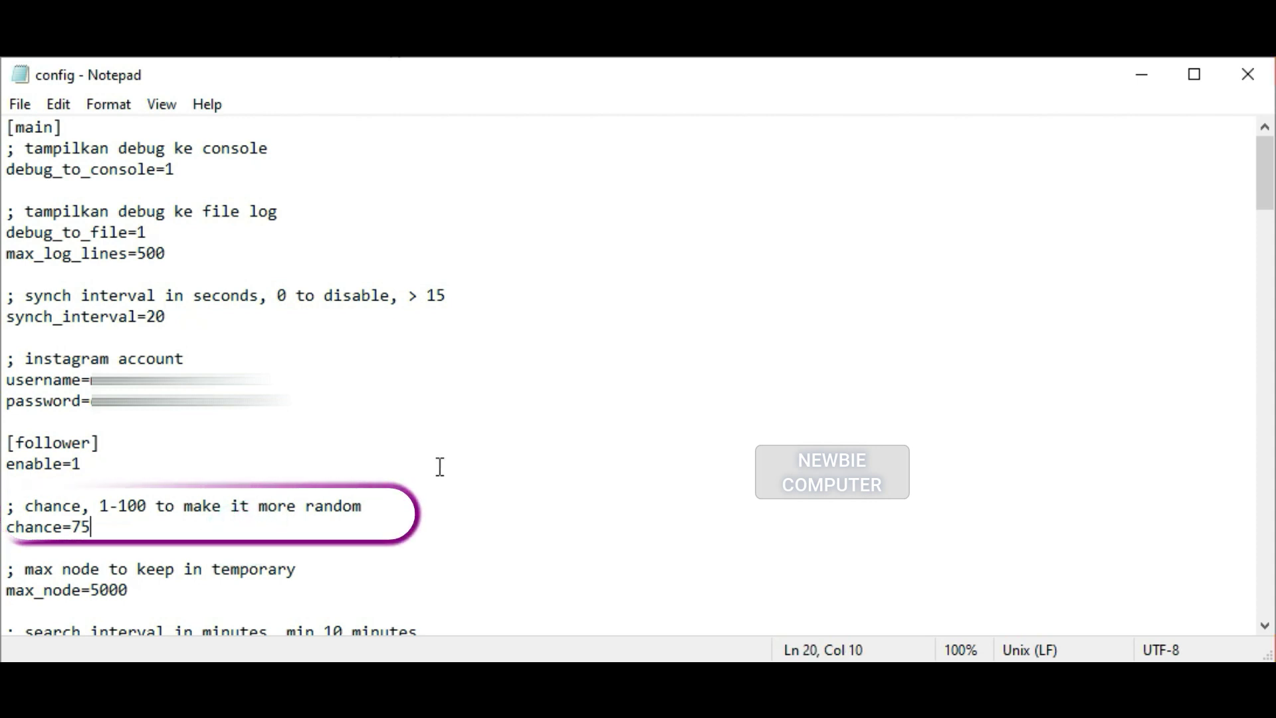
pyautogui.click(337, 582)
# Step: Step through the follower search interval, mention, follow-back limits and interval, run_on_start and debug settings
pyautogui.scroll(-7, 452, 504)
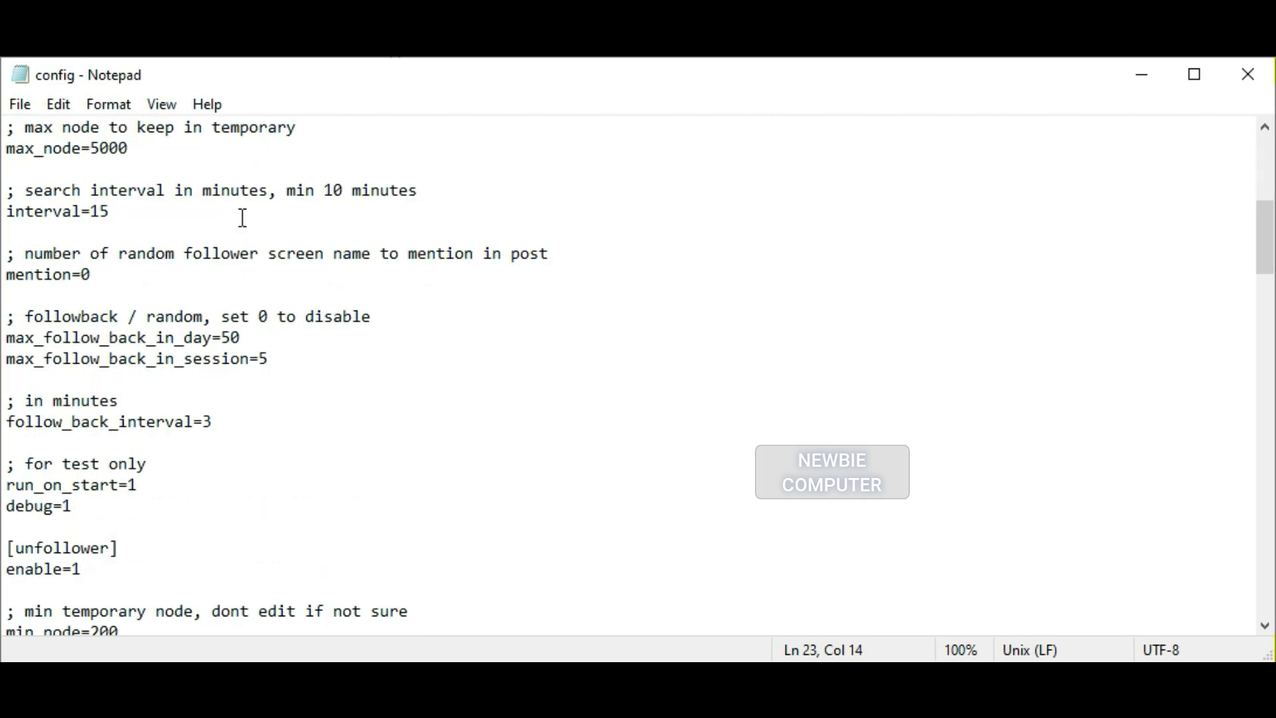
pyautogui.click(242, 216)
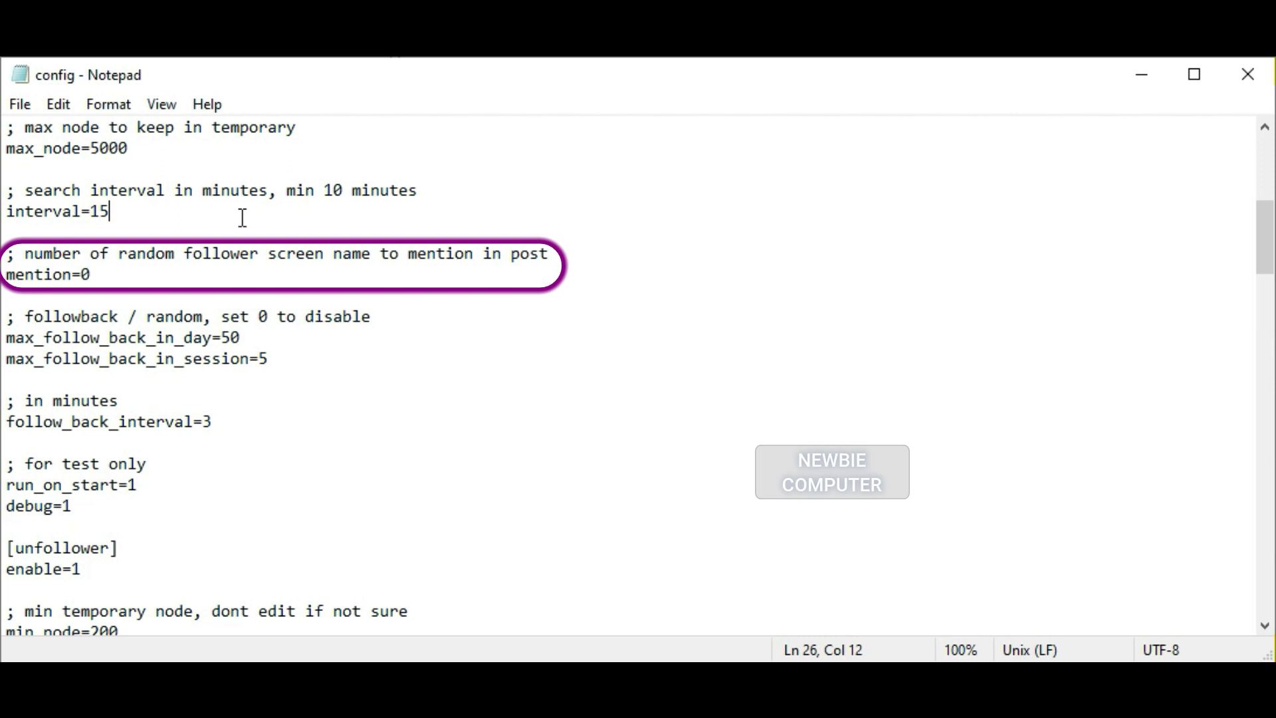
pyautogui.click(220, 285)
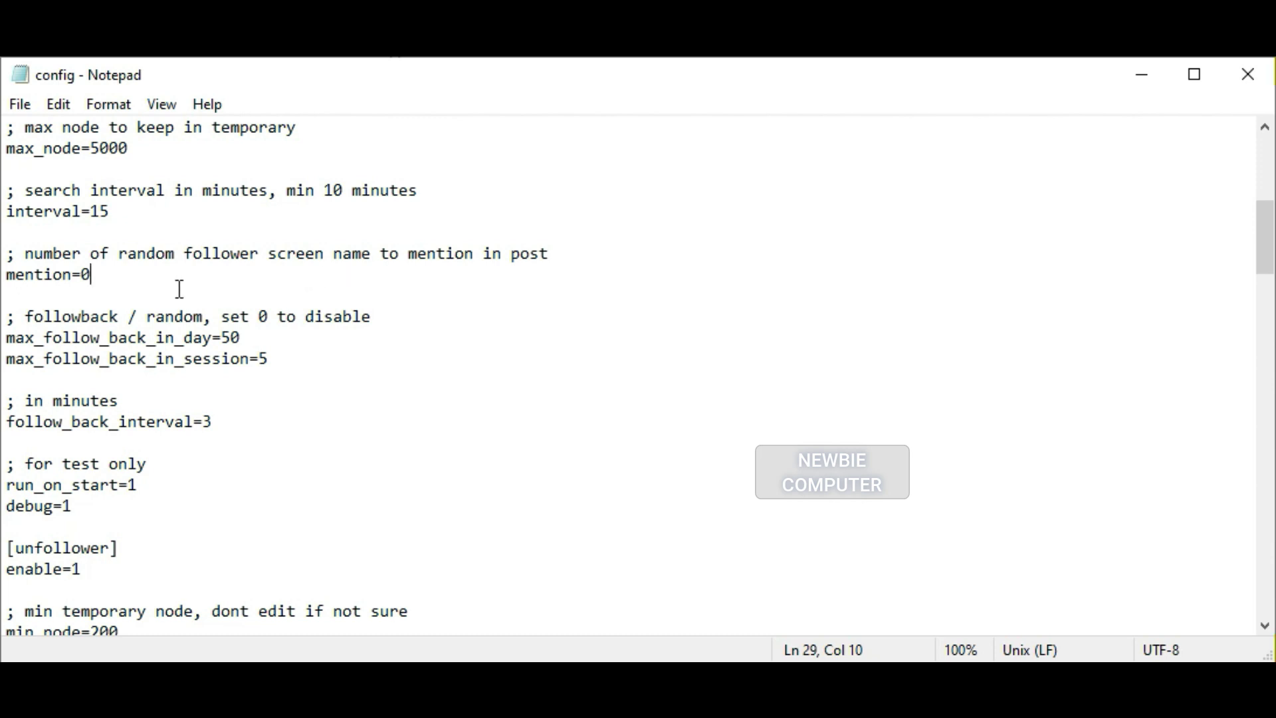
pyautogui.click(334, 342)
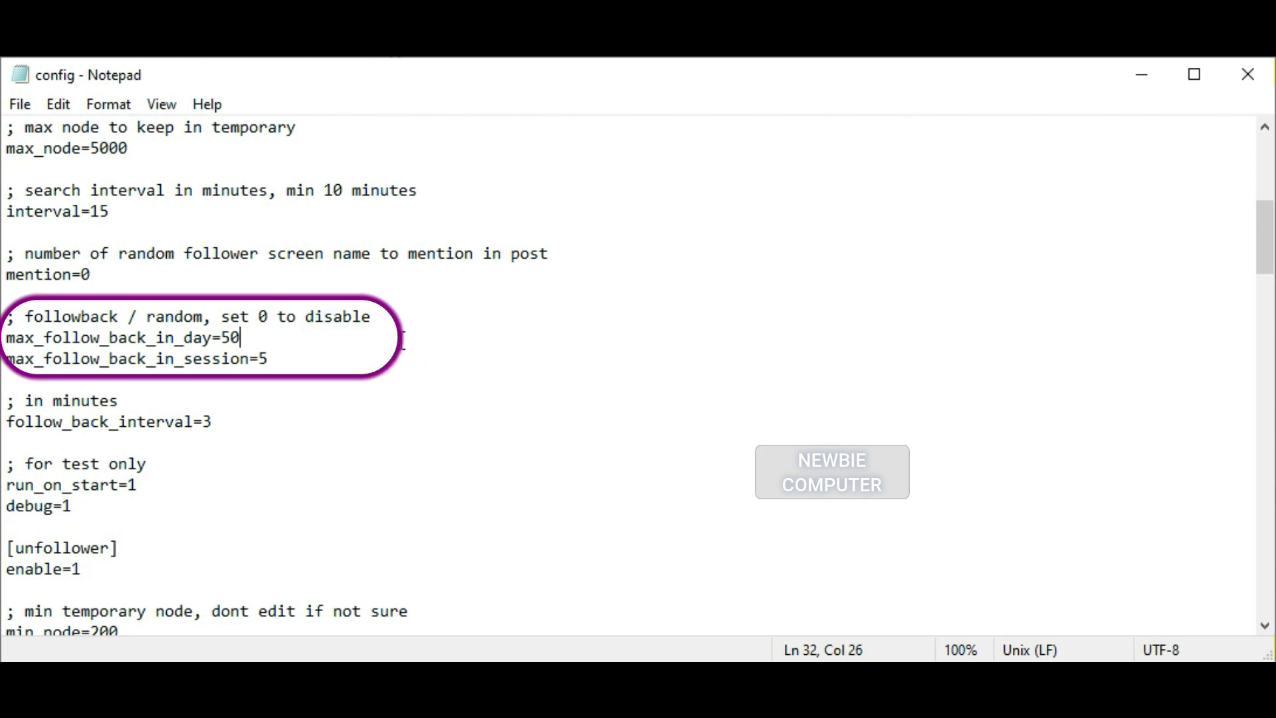
pyautogui.click(359, 354)
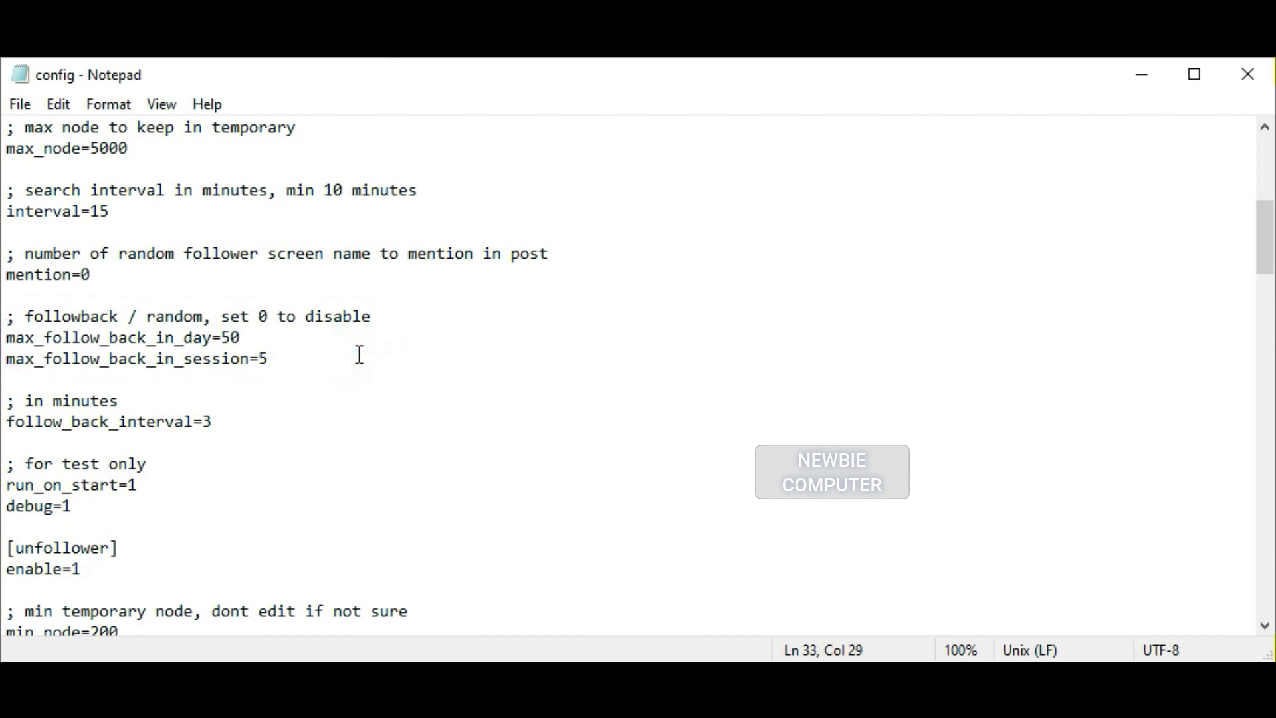
pyautogui.click(384, 414)
pyautogui.click(340, 490)
pyautogui.click(330, 512)
pyautogui.scroll(-1, 431, 464)
pyautogui.scroll(-5, 430, 464)
# Step: Review unfollower enable, min_node, chance, search_interval and follow_back_expired settings
pyautogui.click(296, 207)
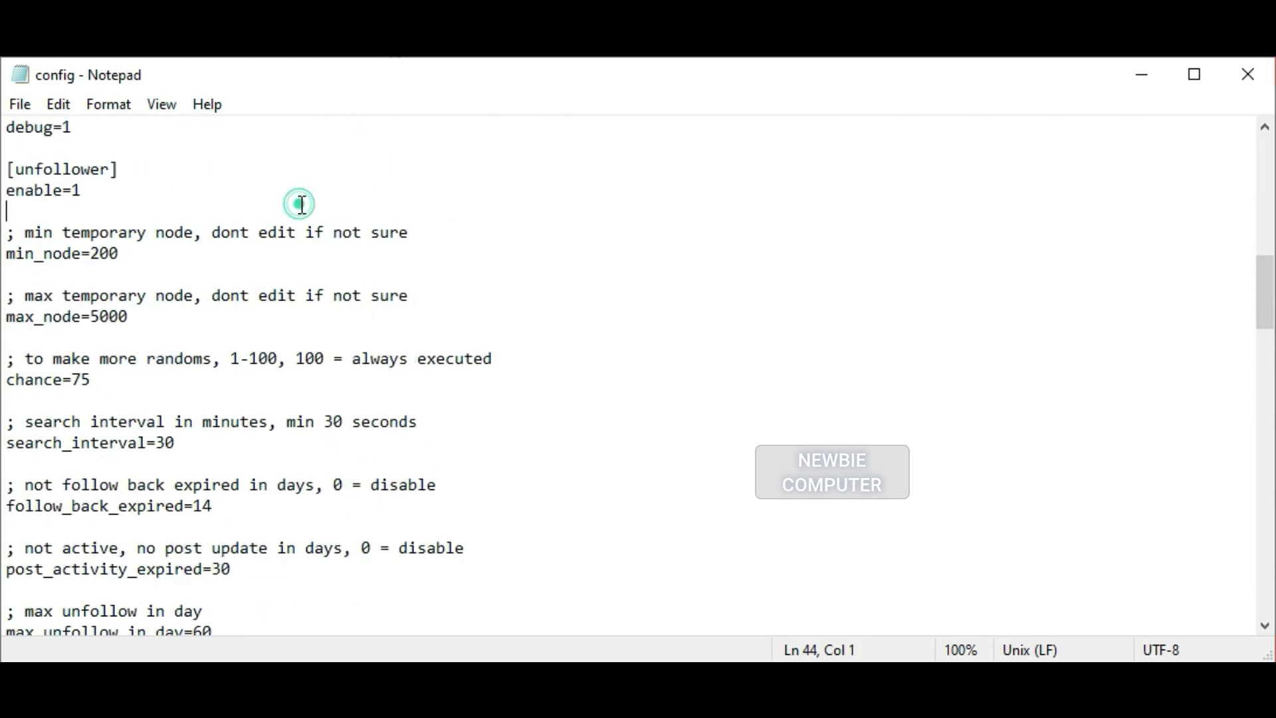
pyautogui.click(296, 193)
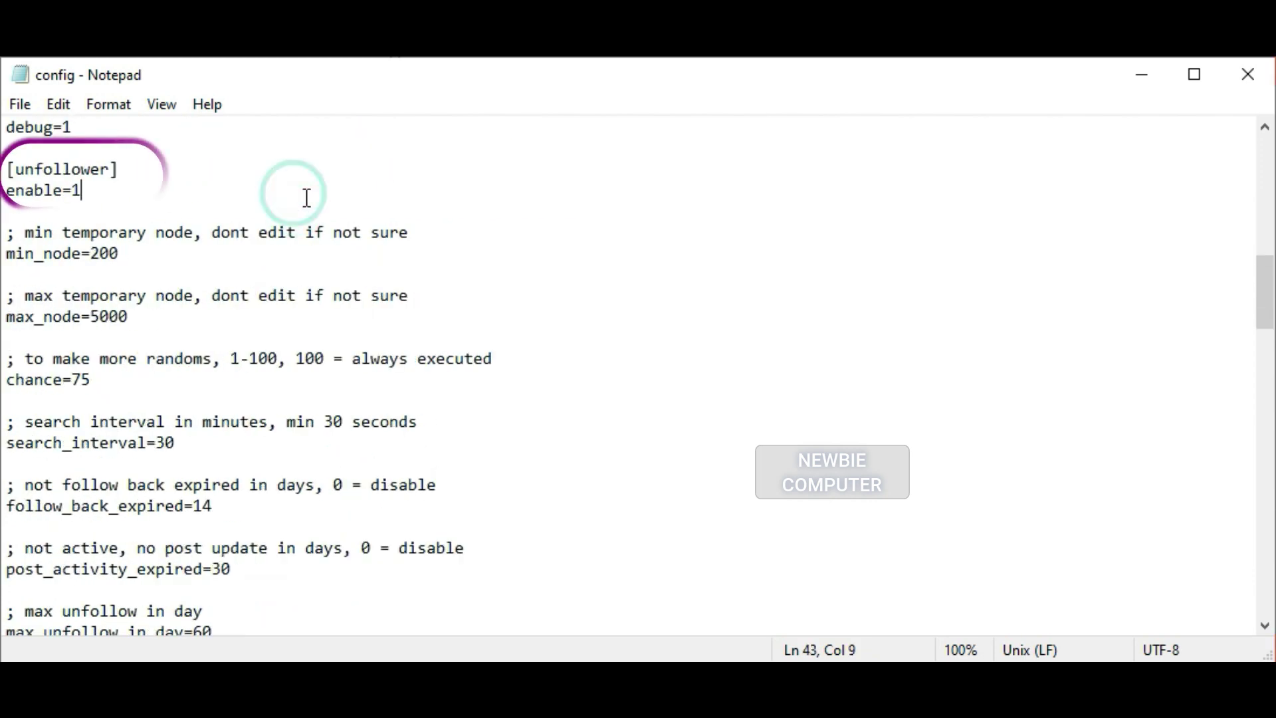
pyautogui.click(494, 250)
pyautogui.click(483, 373)
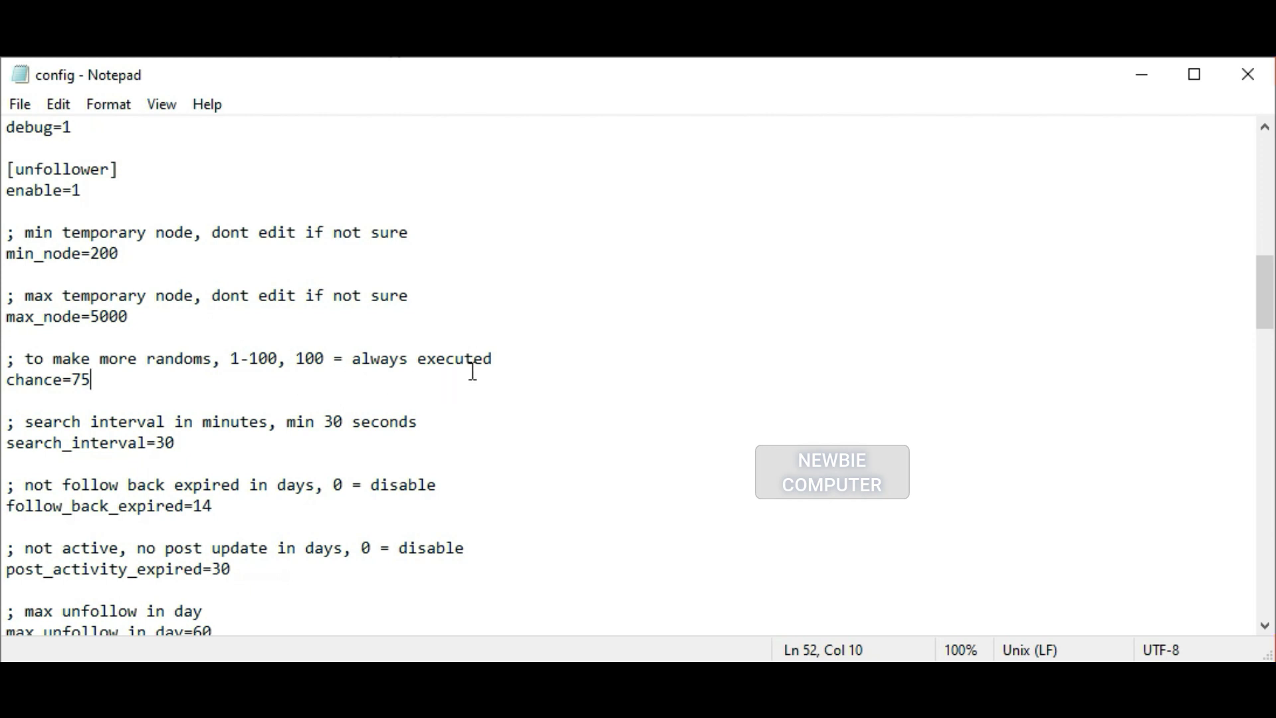
pyautogui.click(467, 435)
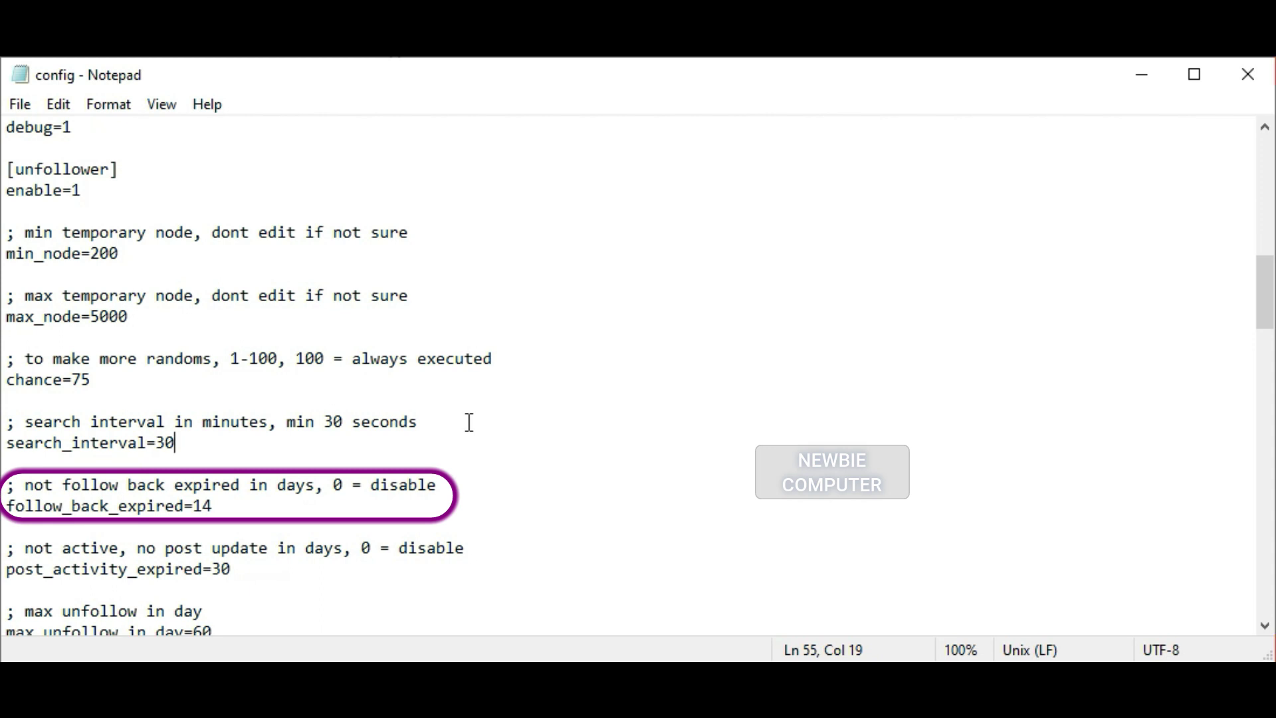
pyautogui.scroll(-1, 469, 423)
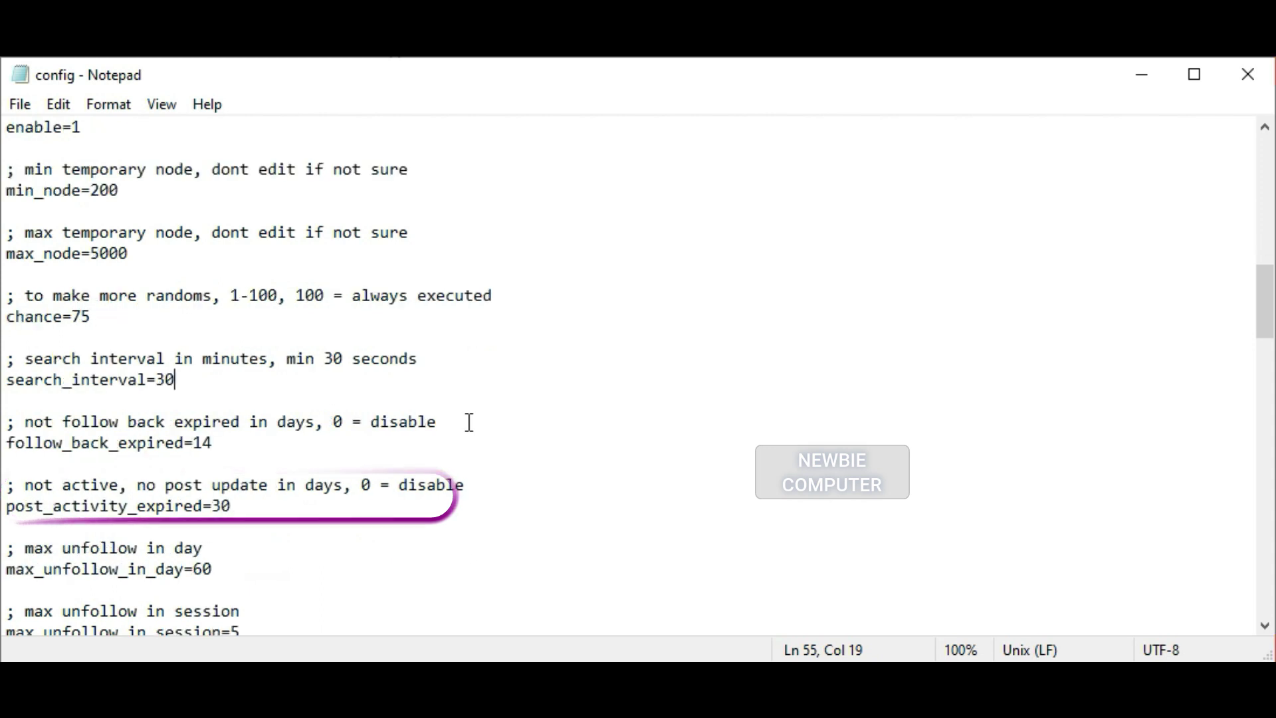
pyautogui.click(406, 443)
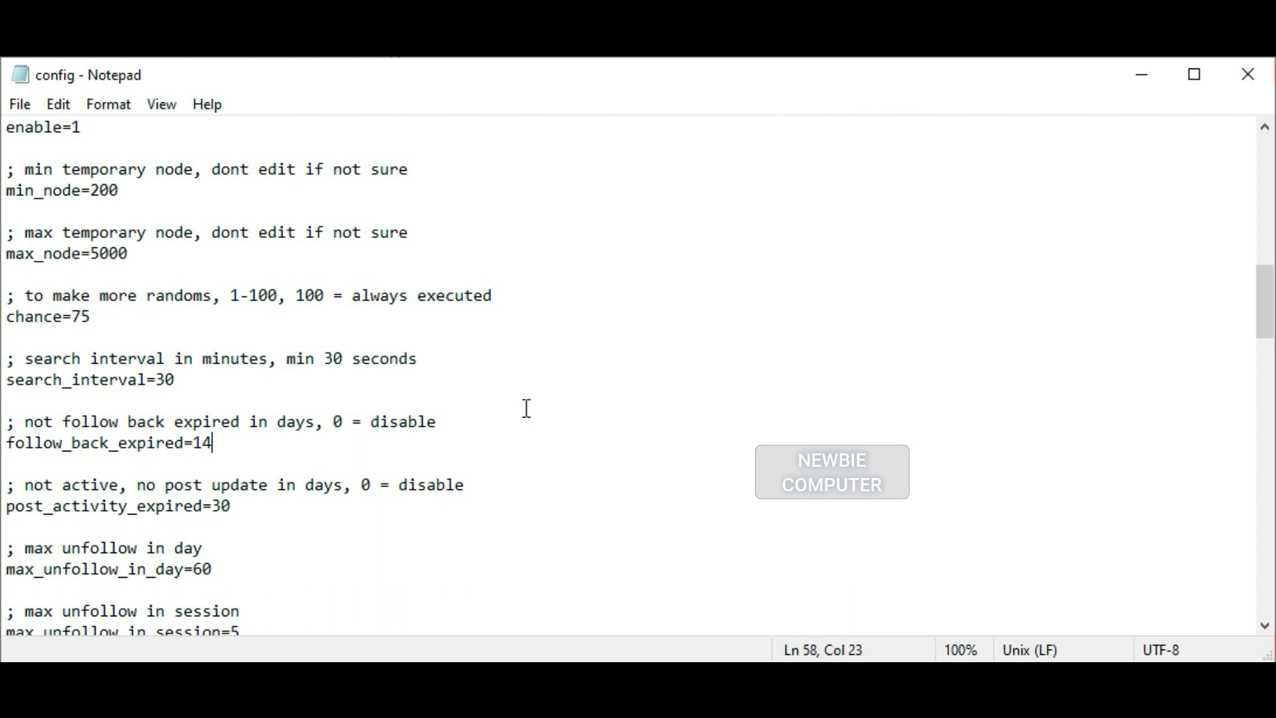
# Step: Review post_activity_expired, max_unfollow_in_day, exception_usernames and the auto section's chance setting
pyautogui.scroll(-1, 526, 408)
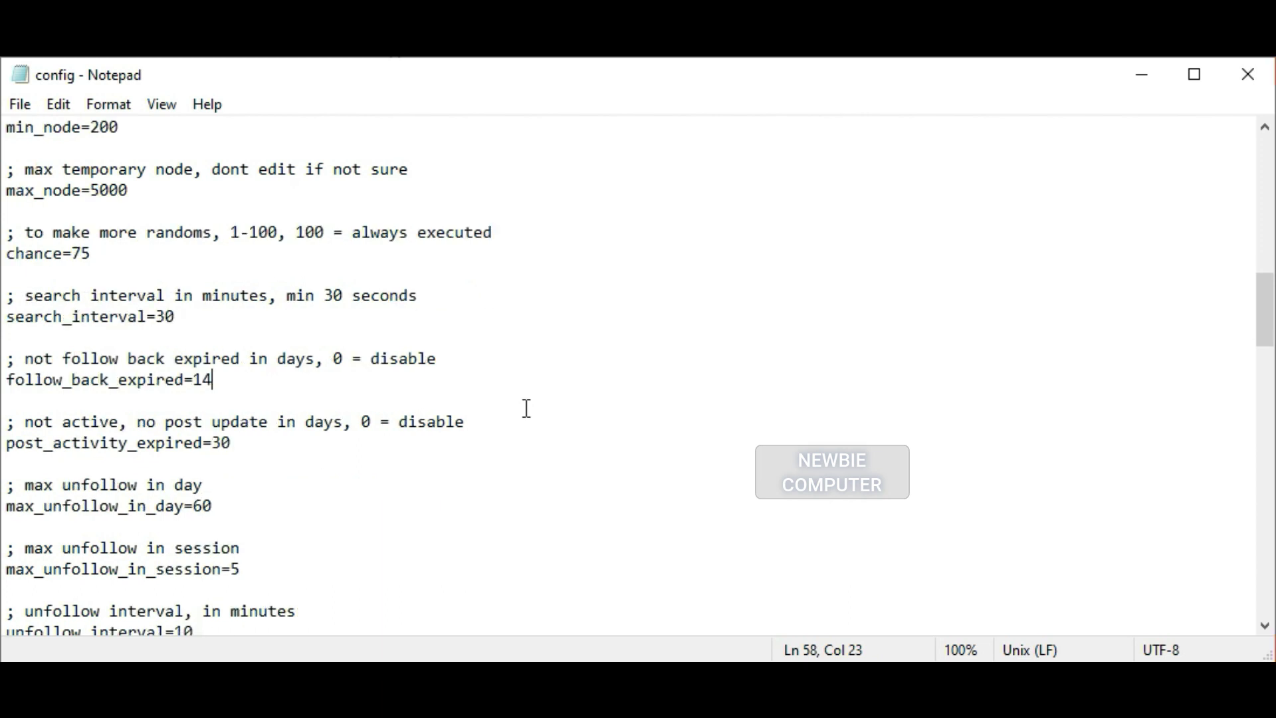
pyautogui.click(469, 453)
pyautogui.click(461, 443)
pyautogui.click(475, 506)
pyautogui.press('Down')
pyautogui.press('Down')
pyautogui.press('Down')
pyautogui.press('Down')
pyautogui.press('Down')
pyautogui.press('Down')
pyautogui.press('Down')
pyautogui.press('Down')
pyautogui.press('Down')
pyautogui.scroll(-8, 549, 393)
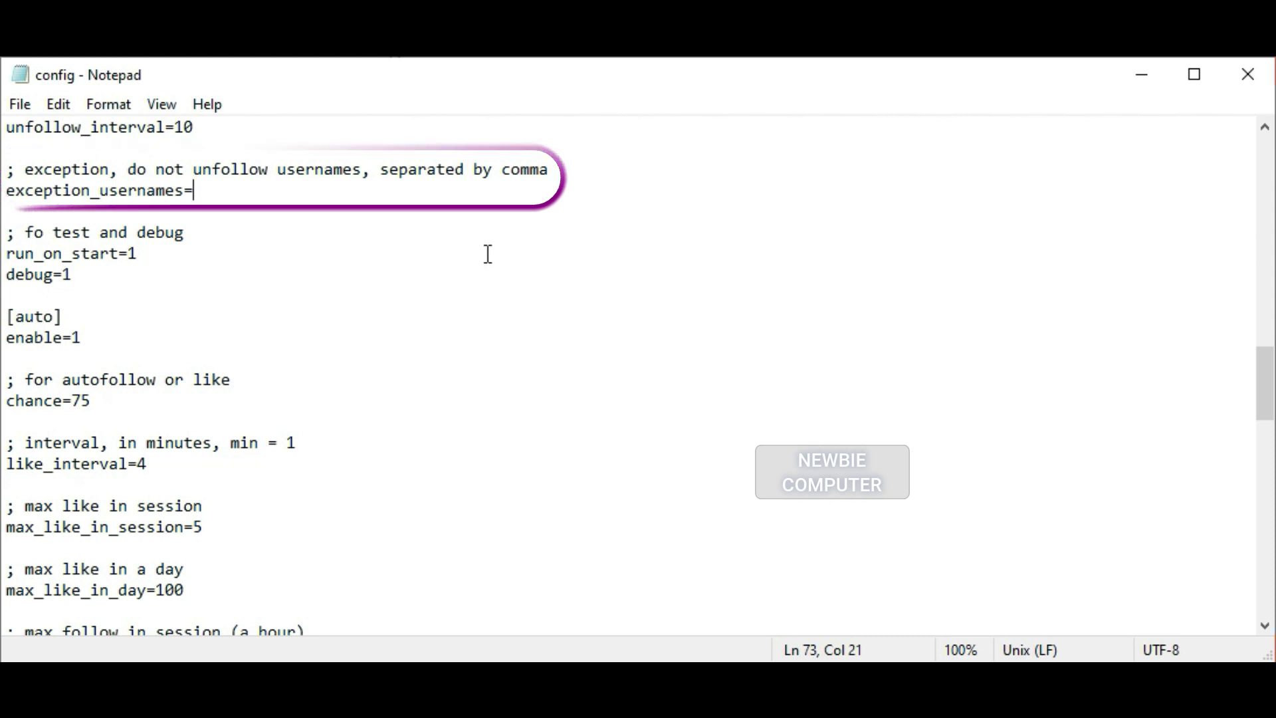
pyautogui.scroll(-1, 476, 316)
pyautogui.click(477, 329)
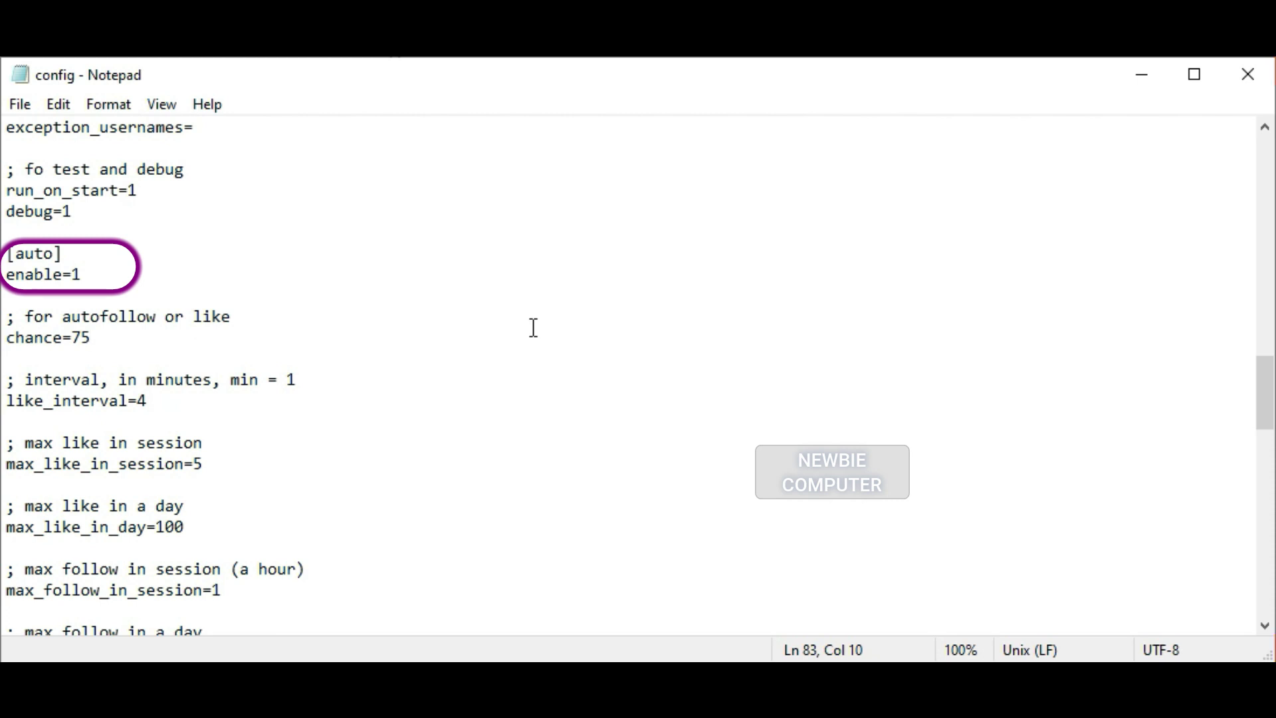
# Step: Review like_interval, max_like_in_session, max_like_in_day, max_follow_in_session and max_follow_in_day settings
pyautogui.click(473, 402)
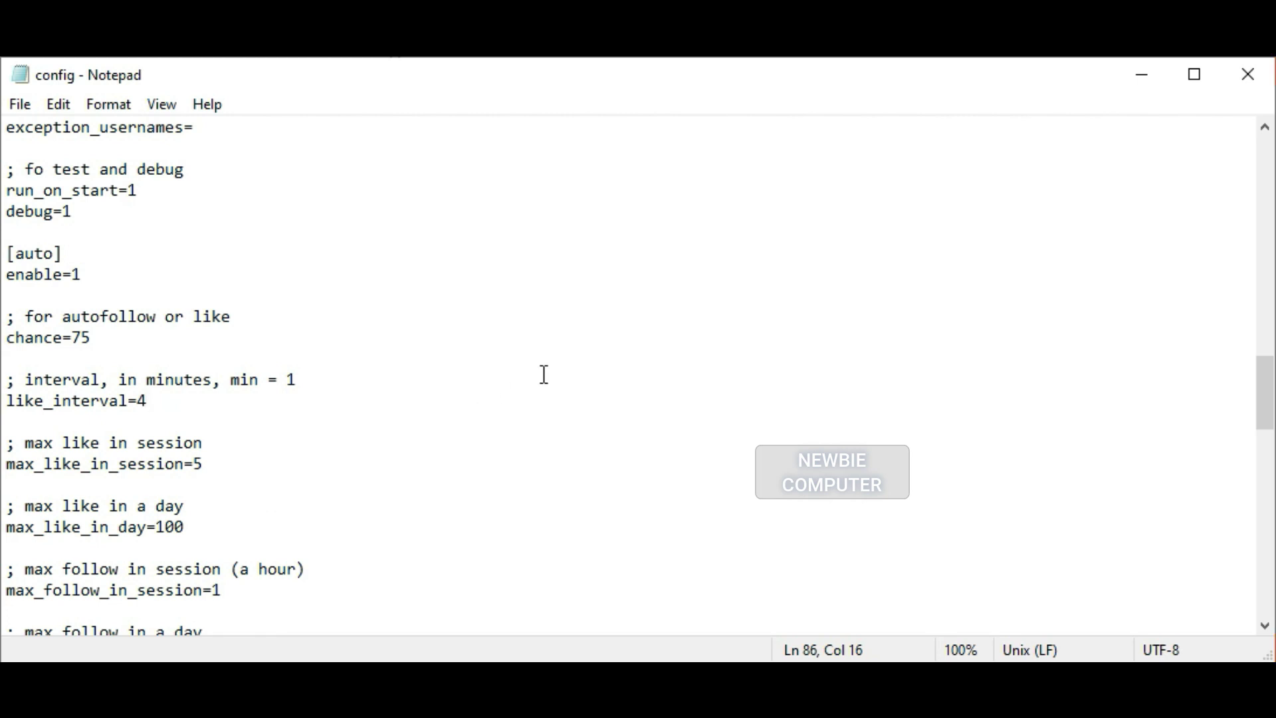
pyautogui.scroll(-2, 545, 374)
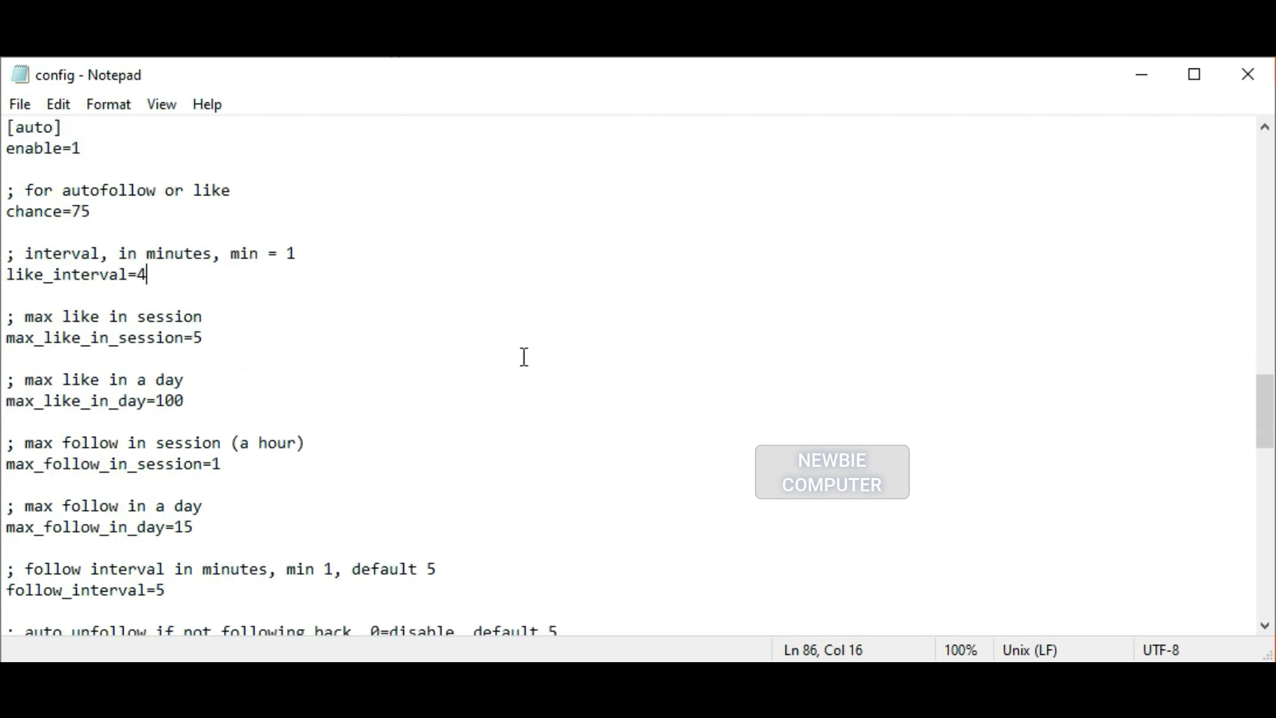
pyautogui.click(524, 335)
pyautogui.click(450, 385)
pyautogui.click(439, 412)
pyautogui.click(436, 397)
pyautogui.click(363, 464)
pyautogui.click(294, 524)
pyautogui.scroll(-4, 537, 332)
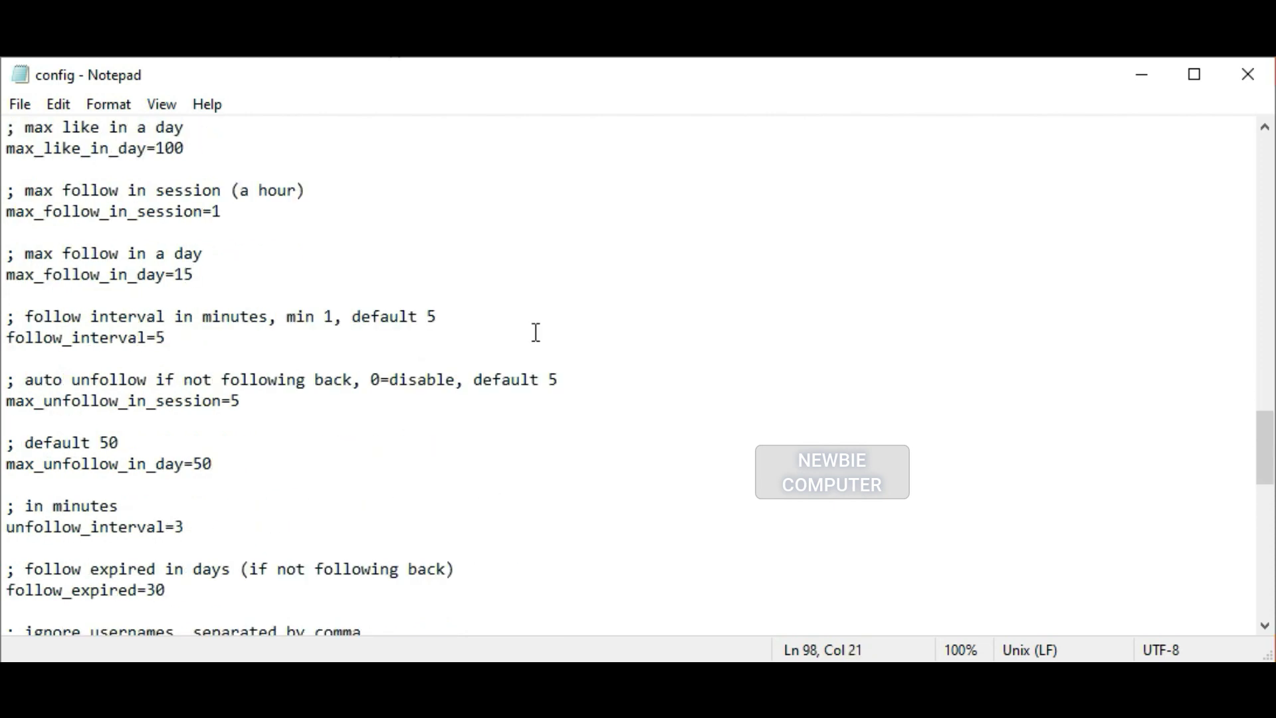
# Step: Review follow_interval, unfollow limits, unfollow_interval, follow_expired, exception_usernames and the comment phrases
pyautogui.click(537, 332)
pyautogui.click(535, 401)
pyautogui.scroll(-1, 535, 402)
pyautogui.click(473, 381)
pyautogui.click(478, 397)
pyautogui.scroll(-1, 478, 394)
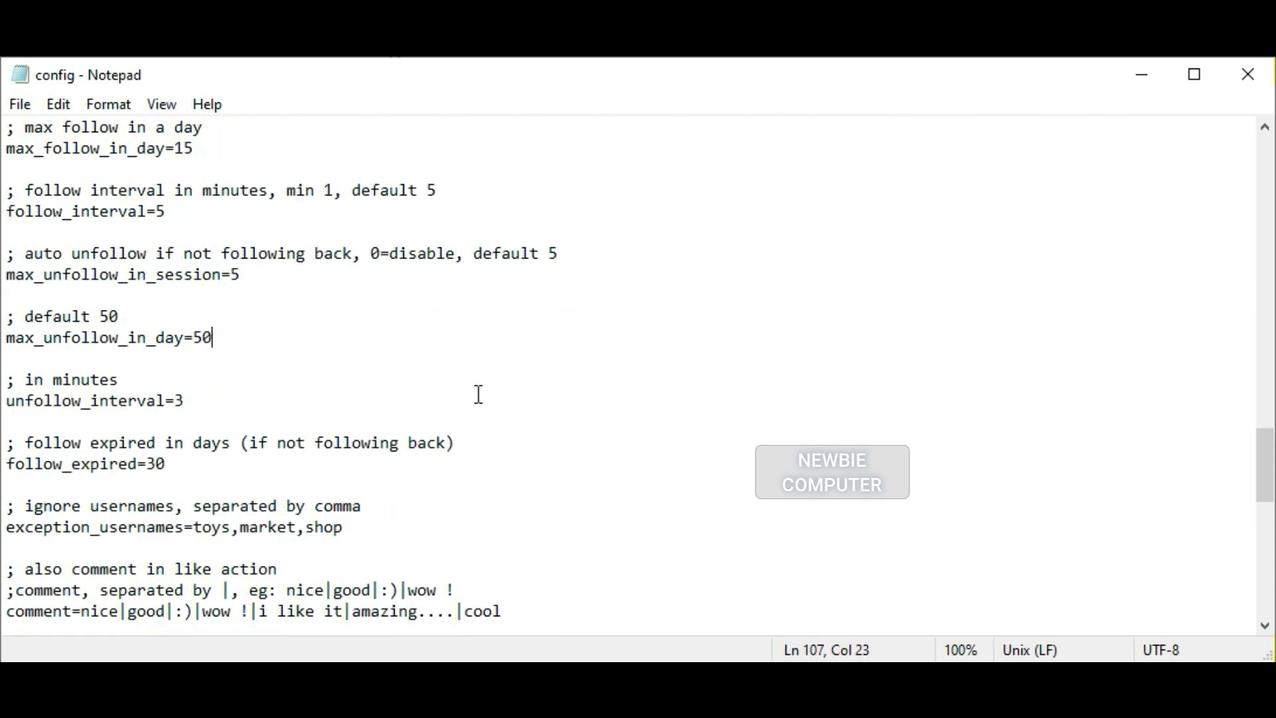
pyautogui.click(418, 399)
pyautogui.click(536, 461)
pyautogui.scroll(-2, 433, 403)
pyautogui.click(433, 403)
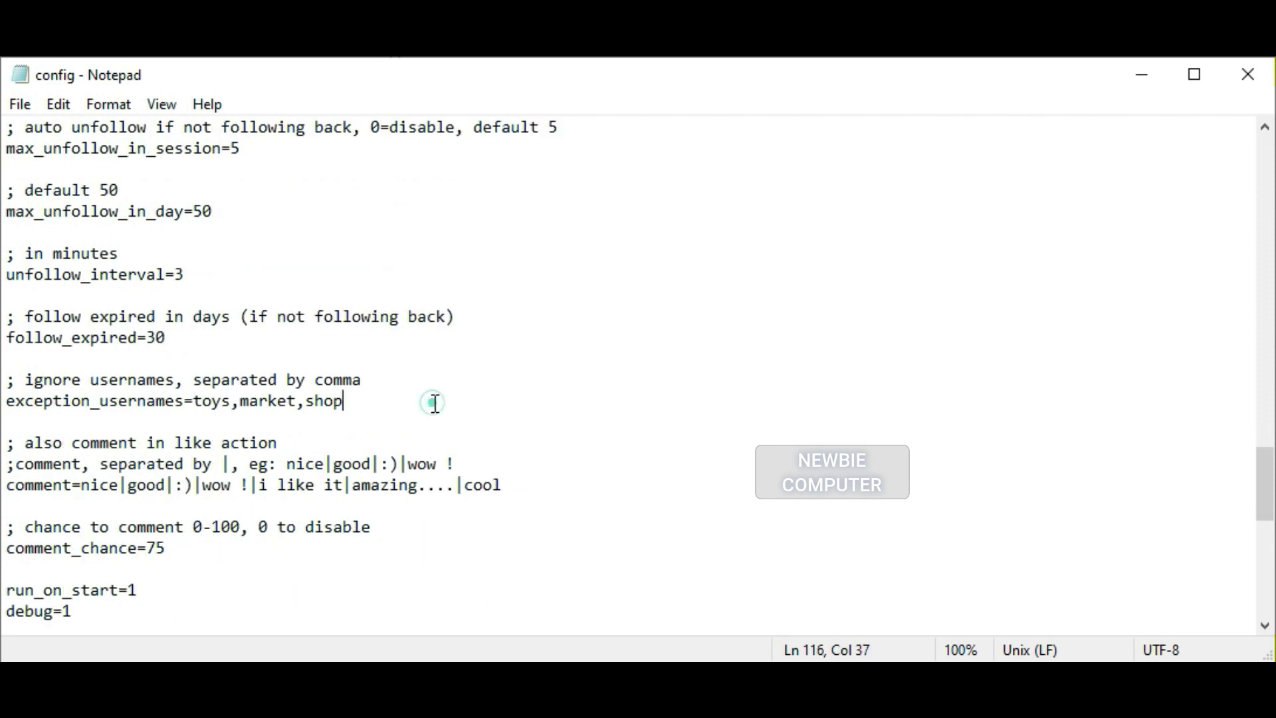
pyautogui.scroll(-2, 552, 370)
pyautogui.click(570, 363)
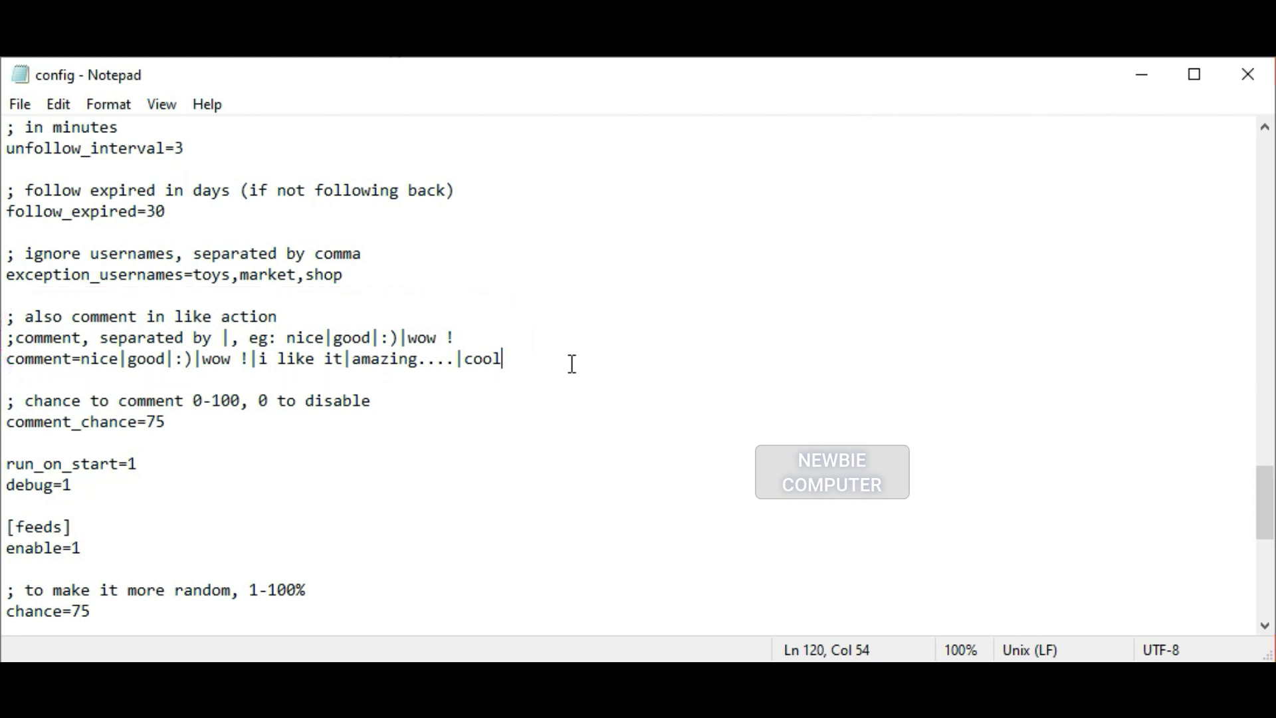
pyautogui.scroll(-4, 572, 363)
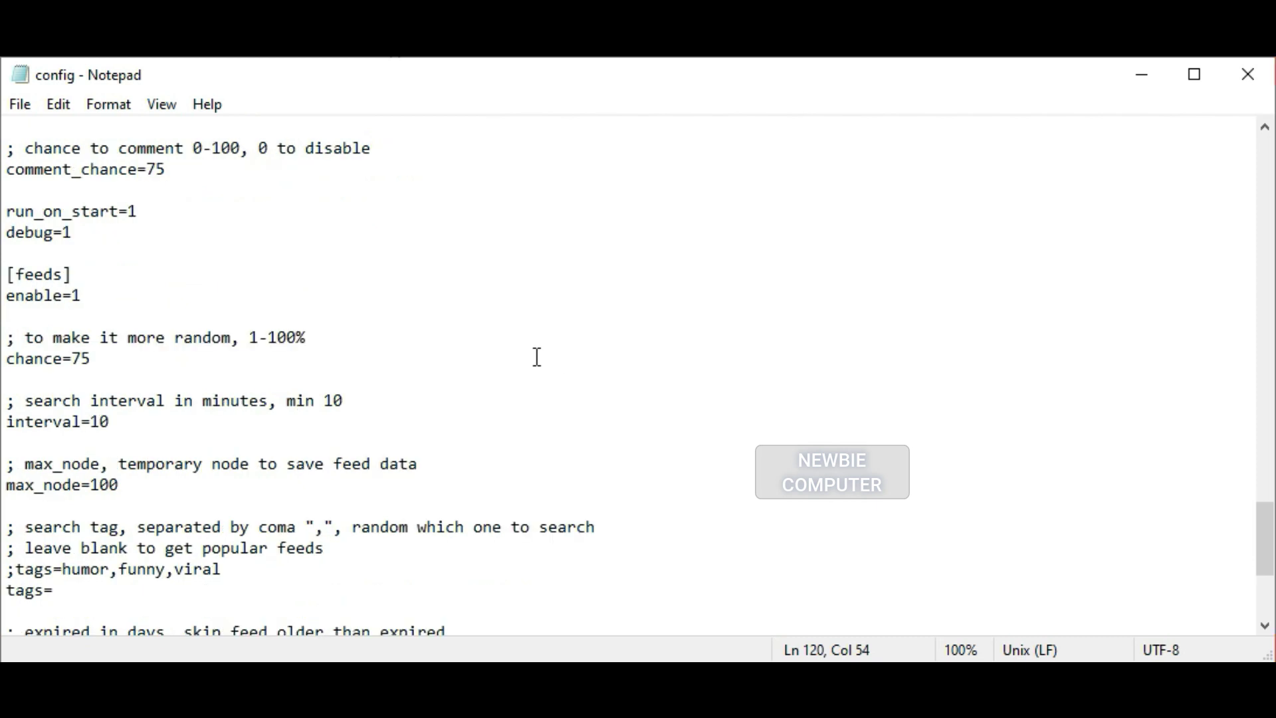
# Step: Review the feeds randomness comment, interval, sample tags line and expired setting to the file's end
pyautogui.click(533, 340)
pyautogui.click(551, 414)
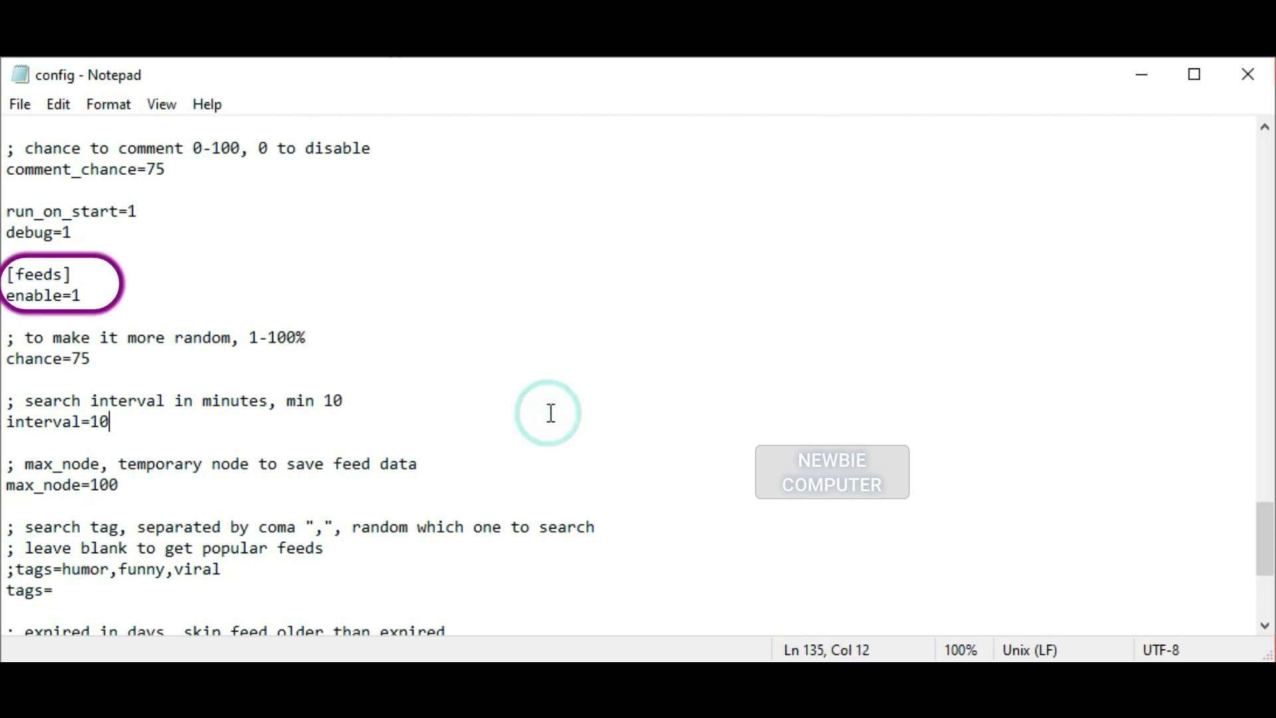
pyautogui.scroll(-1, 558, 402)
pyautogui.scroll(-2, 558, 401)
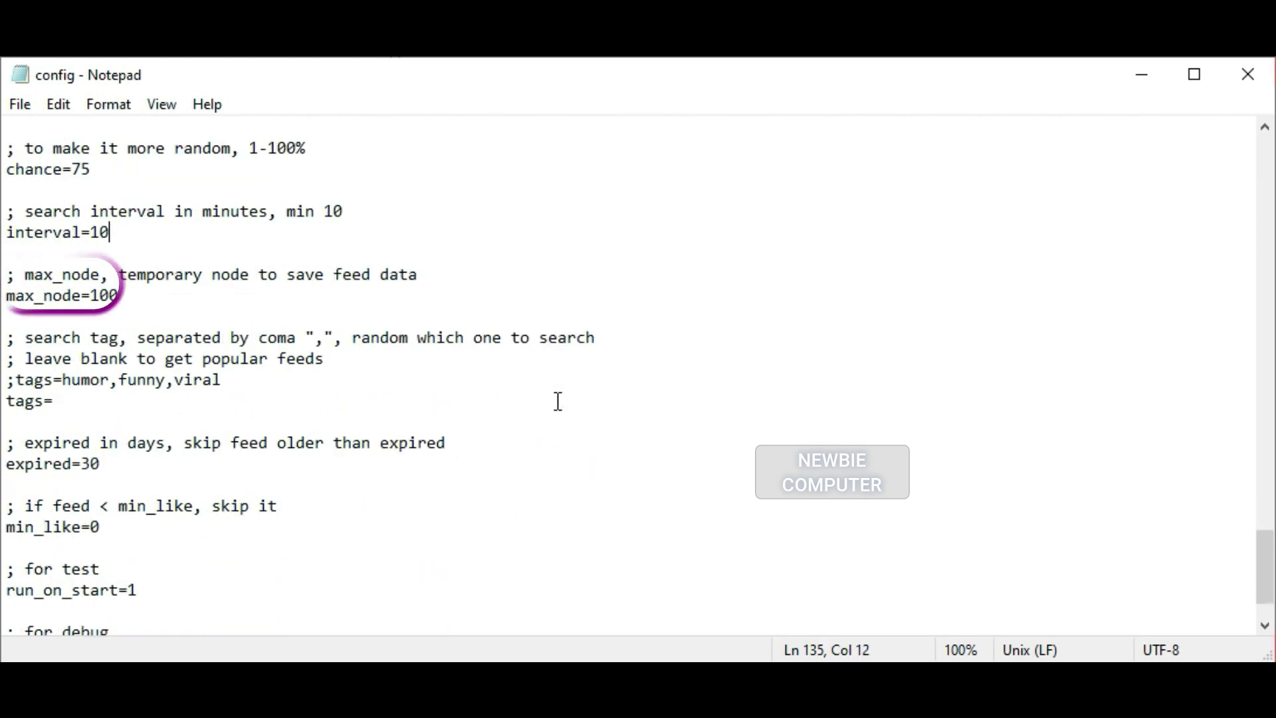
pyautogui.click(472, 382)
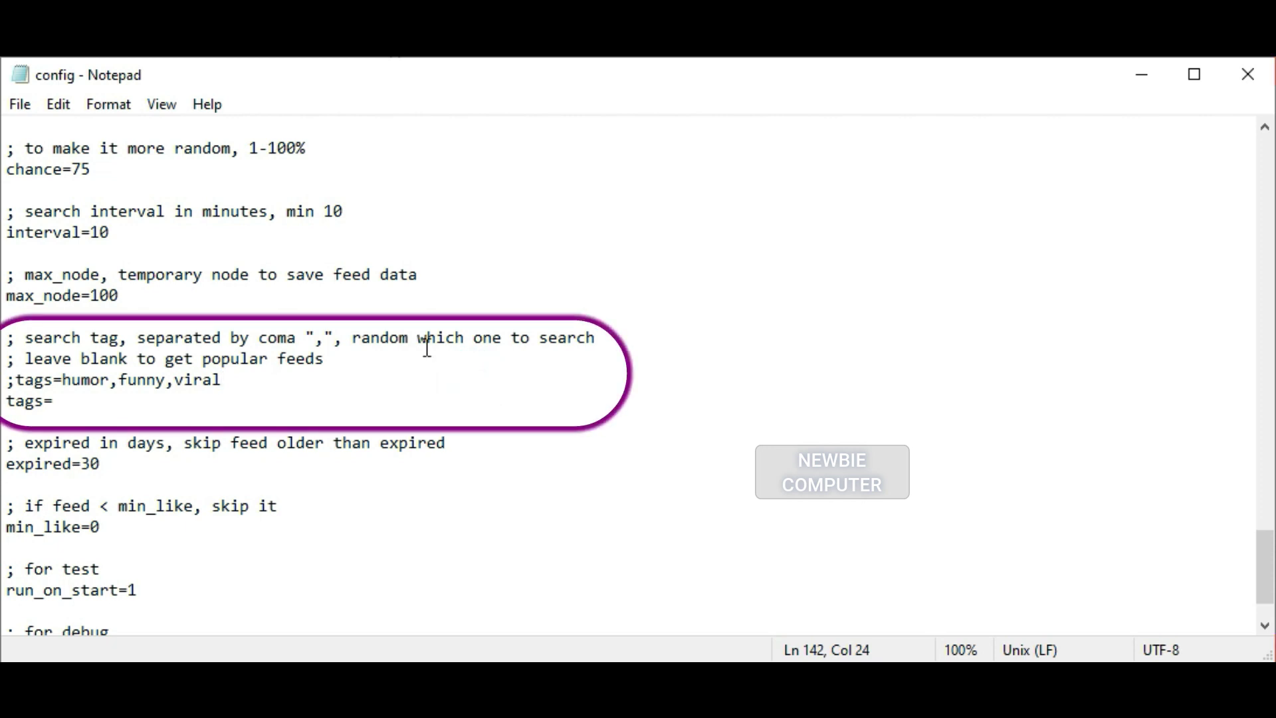
pyautogui.click(556, 463)
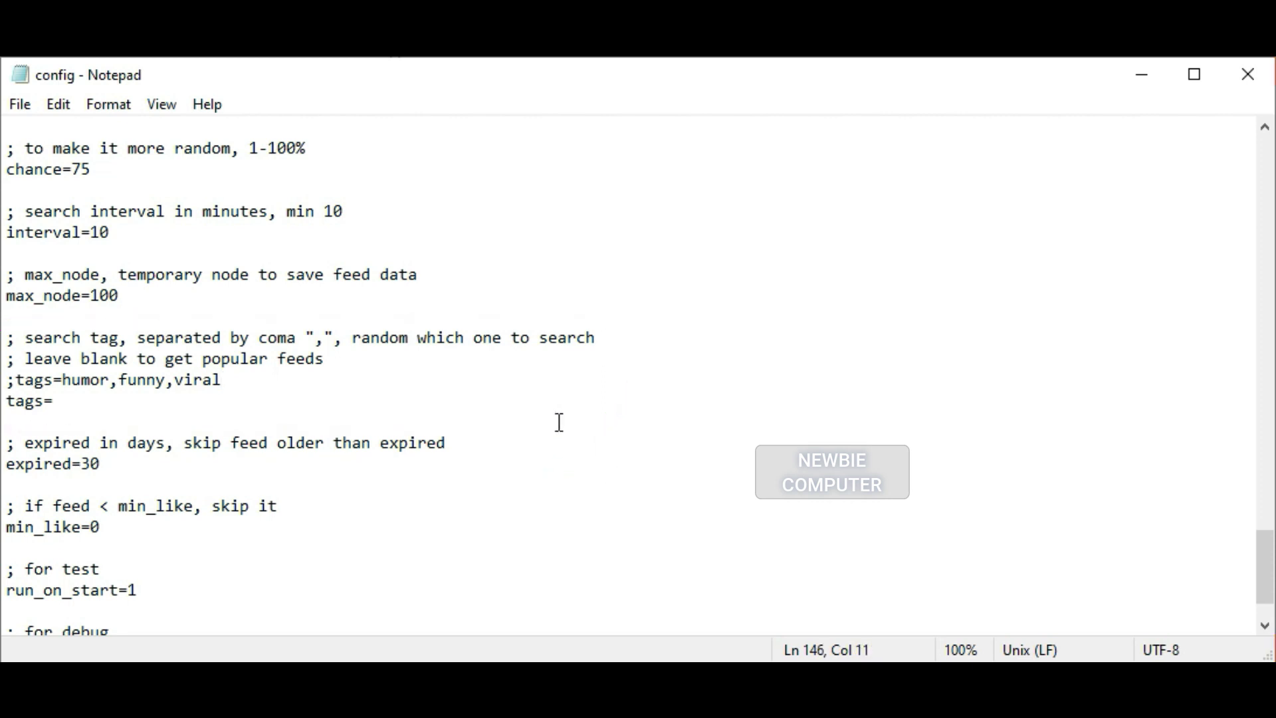
pyautogui.scroll(-2, 560, 423)
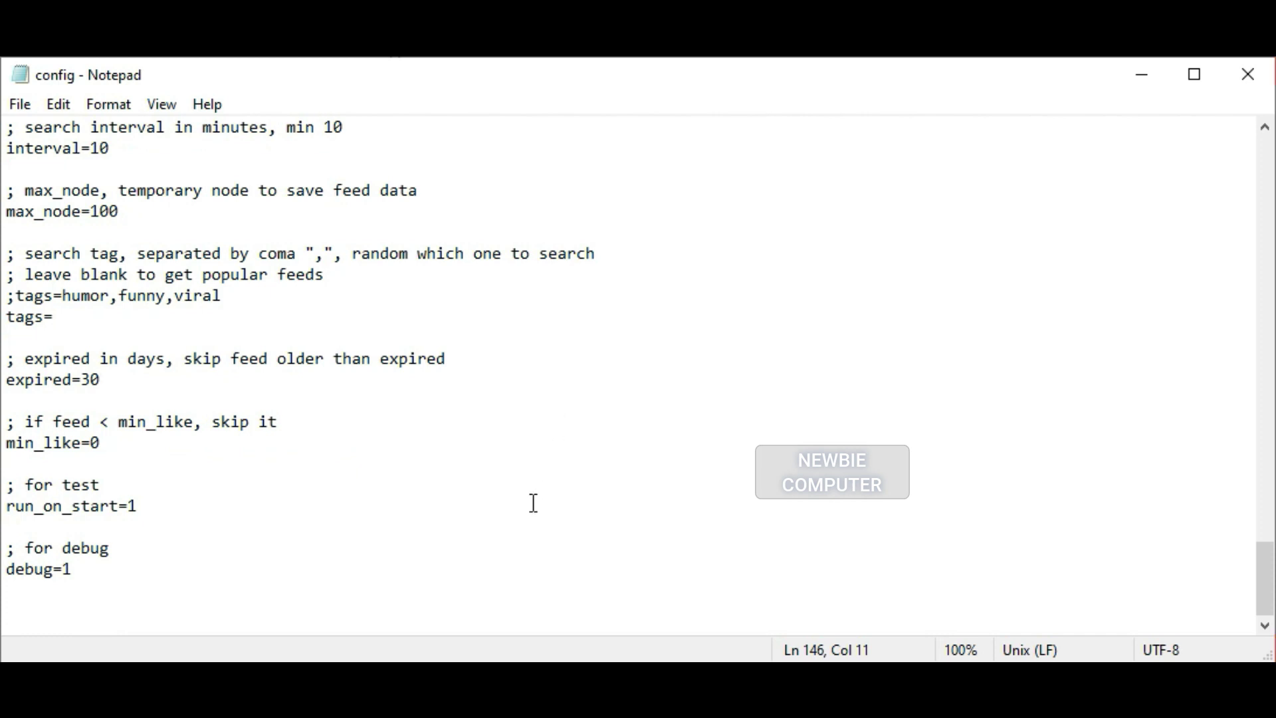